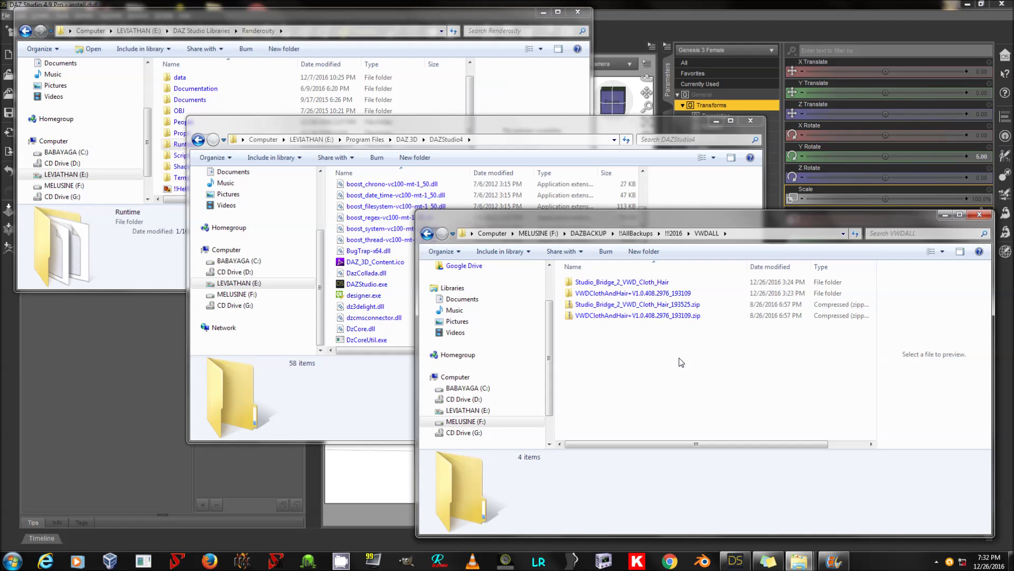
Step: Review the VWDClothAndHair+V1.0.408.2976_193109.zip and Studio_Bridge_2_VWD_Cloth_Hair_193525.zip archives in the VWDALL folder
{"action": "left_click", "coordinate": [628, 315]}
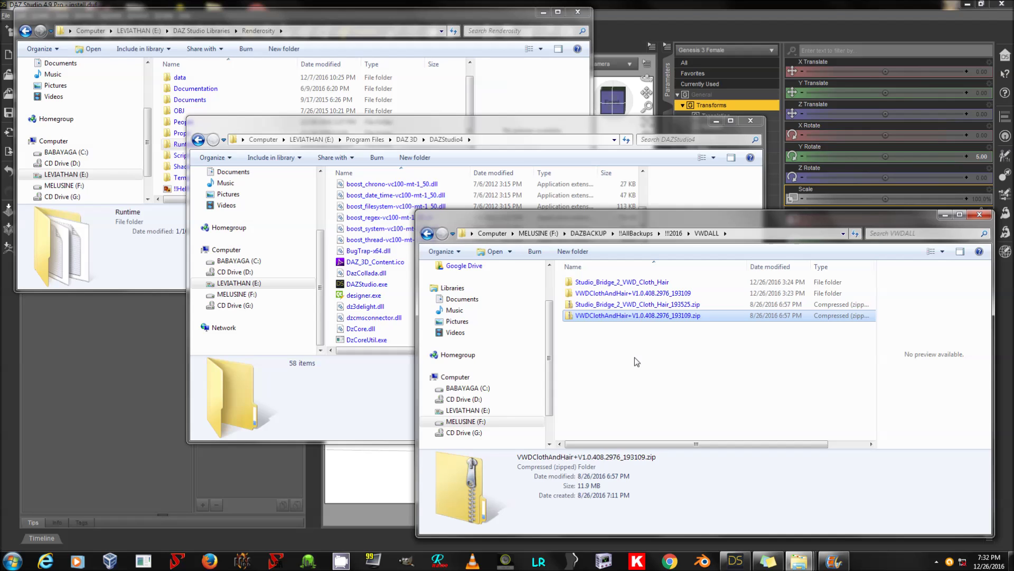
{"action": "left_click", "coordinate": [637, 305]}
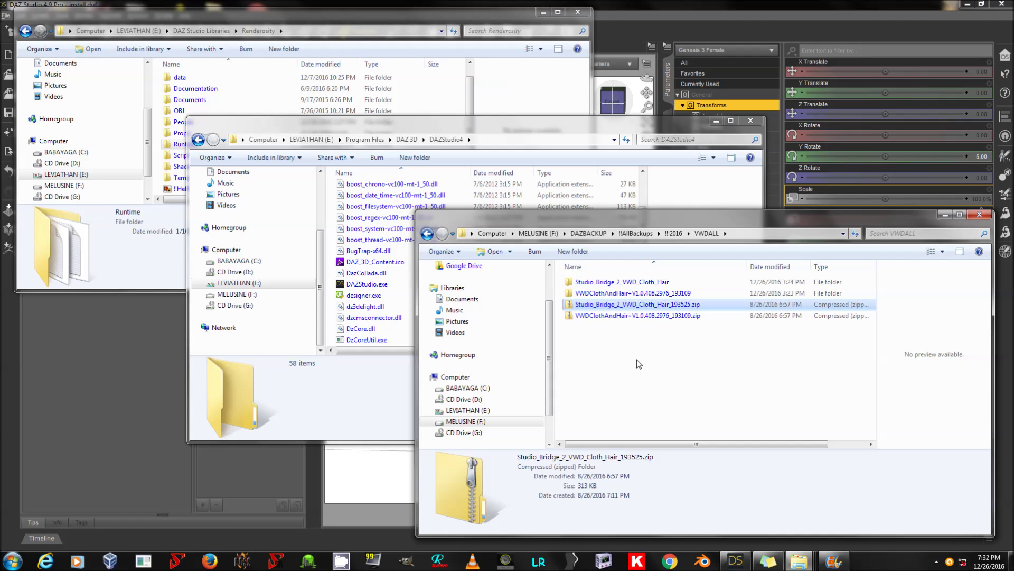
{"action": "left_click", "coordinate": [636, 356]}
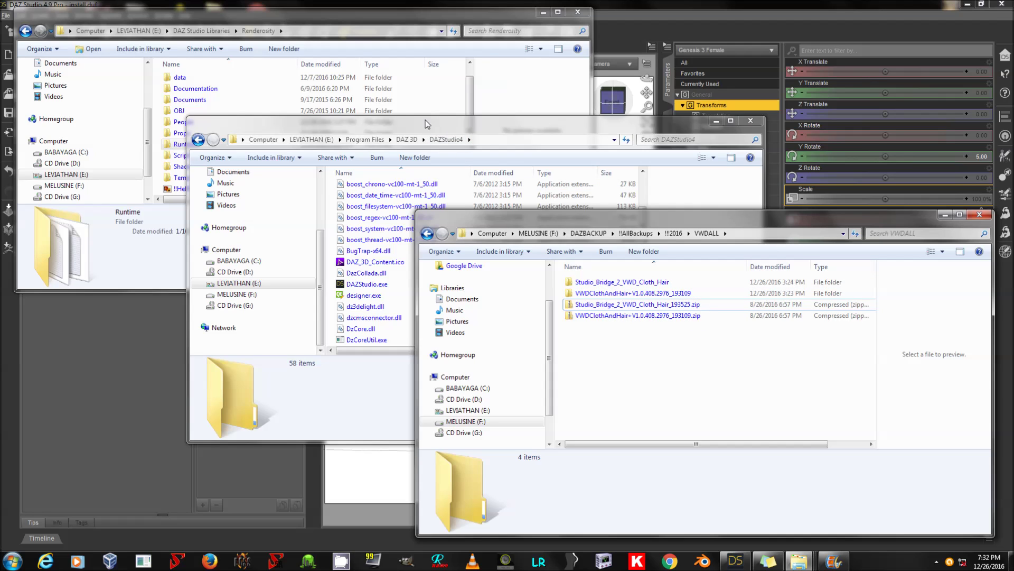
Step: Examine the DAZStudio4 program folder and its DAZStudio.exe, and bring the Renderosity library folder forward
{"action": "left_click", "coordinate": [426, 119]}
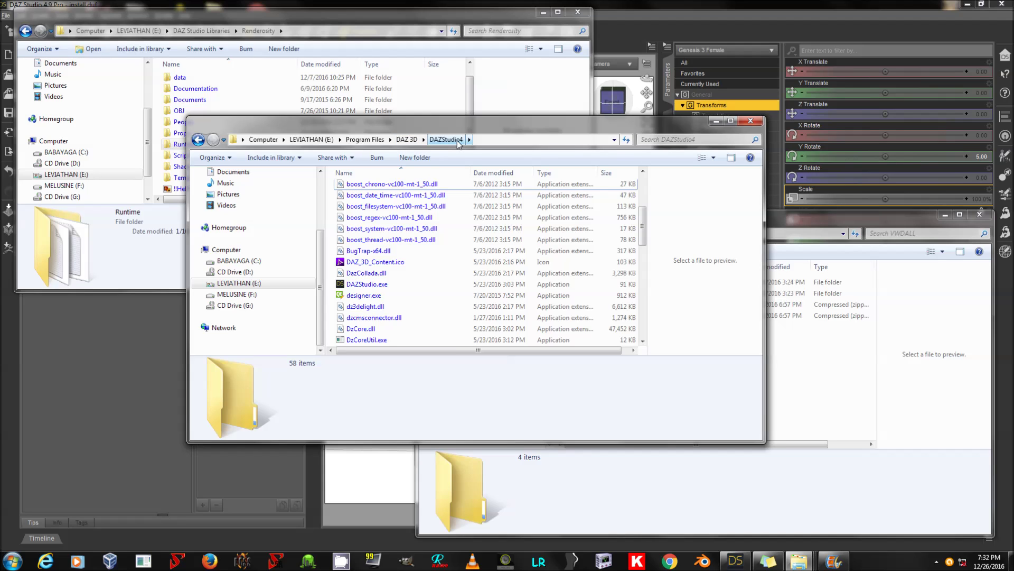
{"action": "left_click", "coordinate": [388, 285]}
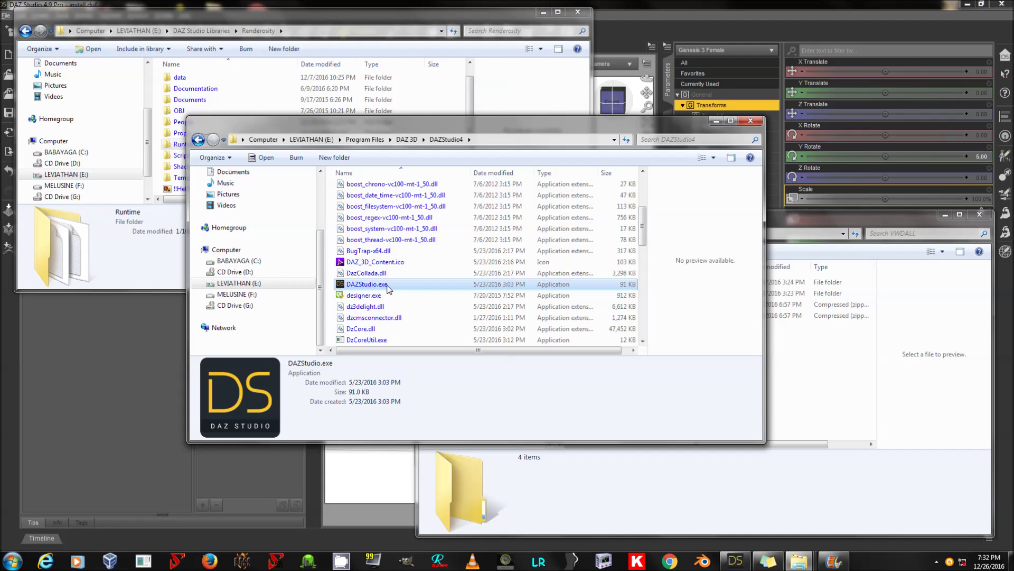
{"action": "scroll", "coordinate": [388, 288], "scroll_direction": "up", "scroll_amount": 3}
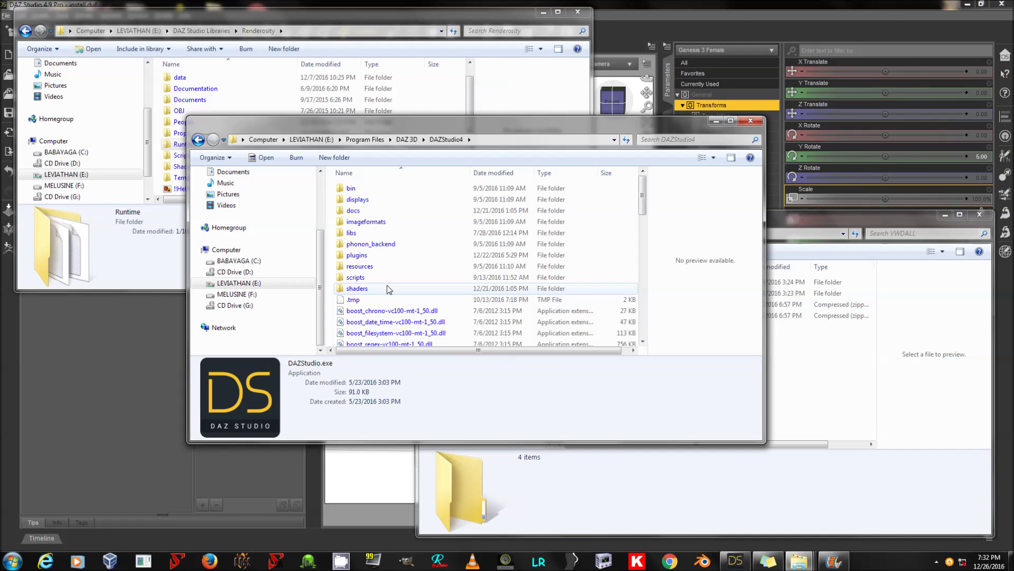
{"action": "scroll", "coordinate": [388, 288], "scroll_direction": "down", "scroll_amount": 5}
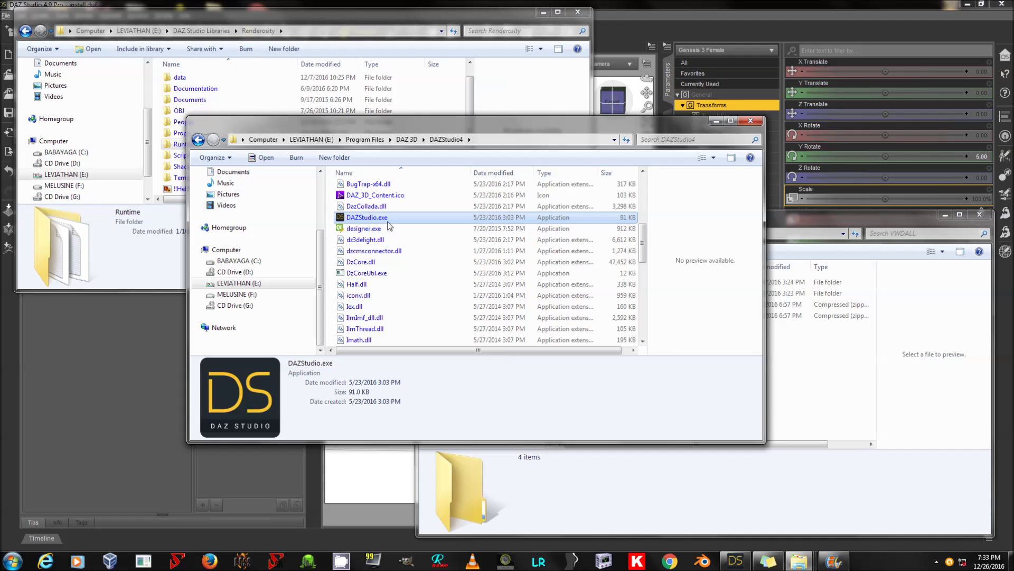
{"action": "mouse_move", "coordinate": [389, 225]}
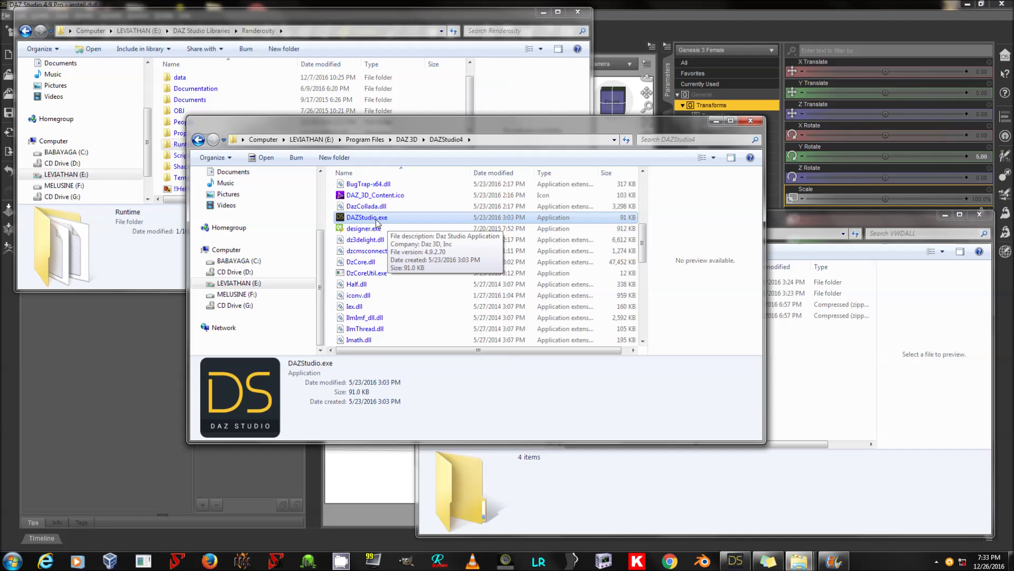
{"action": "scroll", "coordinate": [460, 293], "scroll_direction": "up", "scroll_amount": 5}
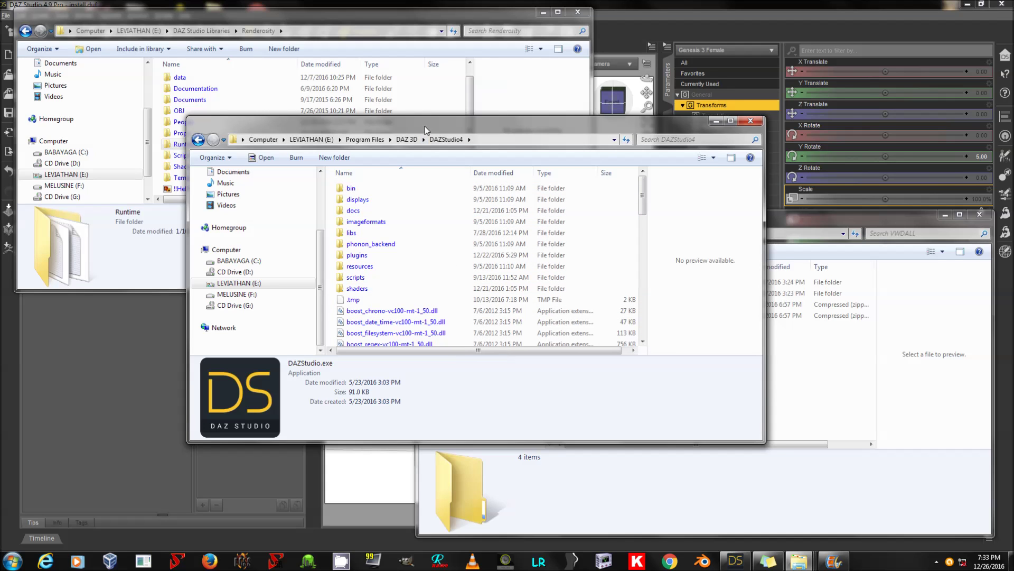
{"action": "left_click_drag", "start_coordinate": [425, 130], "coordinate": [436, 155]}
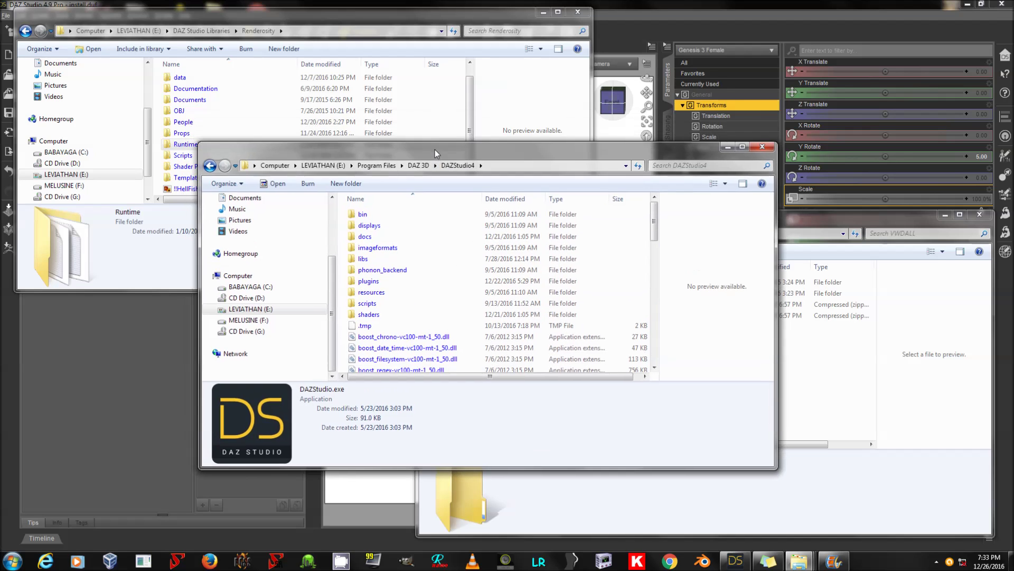
{"action": "left_click", "coordinate": [351, 15]}
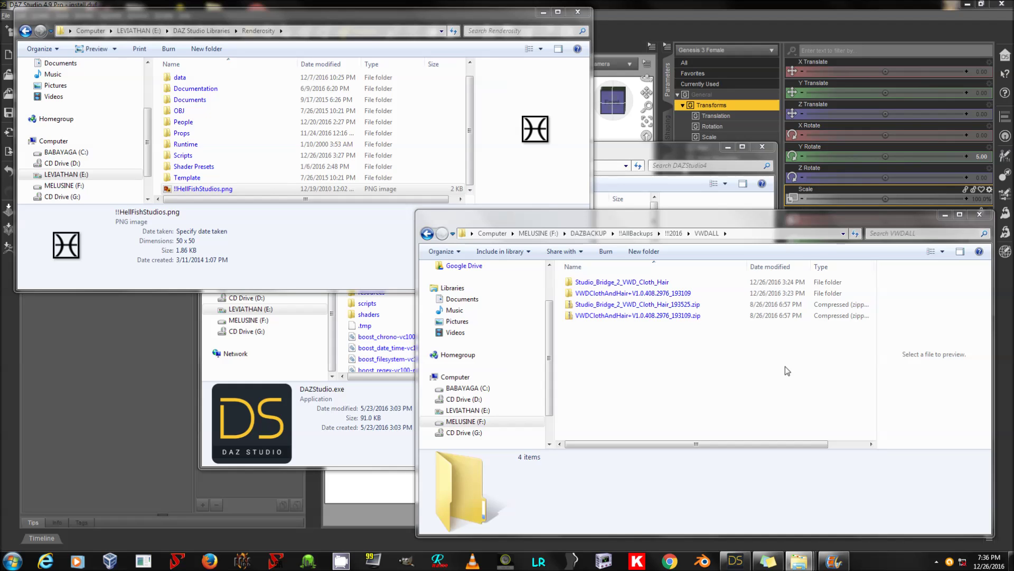
Step: Open the unzipped VWDClothAndHair+V1.0.408.2976_193109 folder and copy its Runtime folder
{"action": "double_click", "coordinate": [658, 296]}
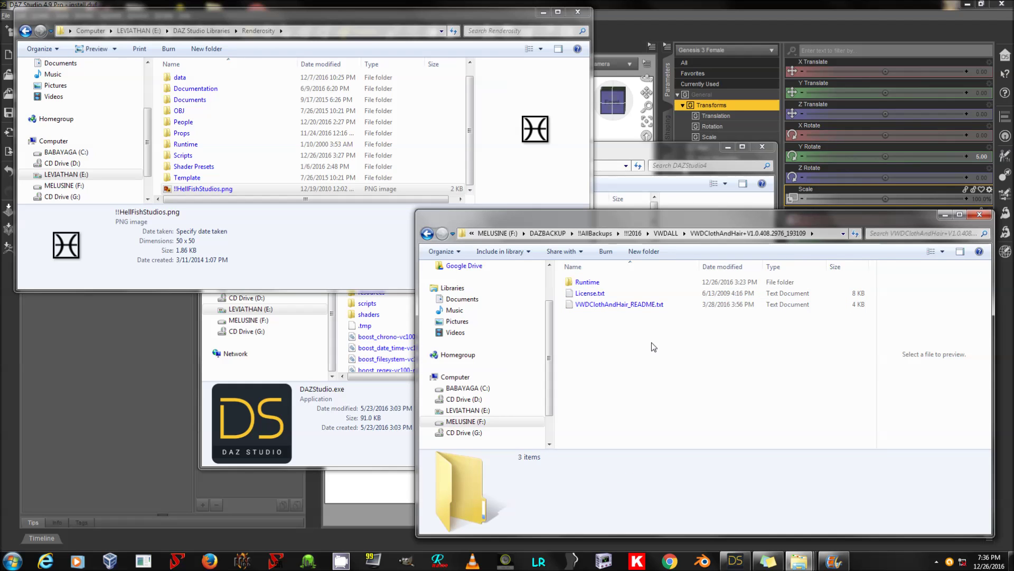
{"action": "right_click", "coordinate": [586, 283]}
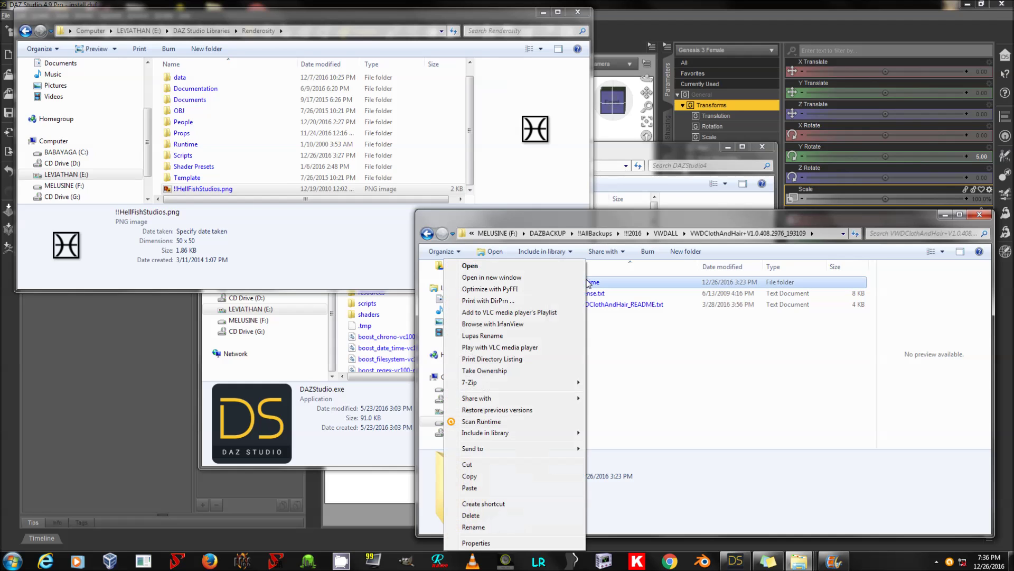
{"action": "left_click", "coordinate": [487, 478]}
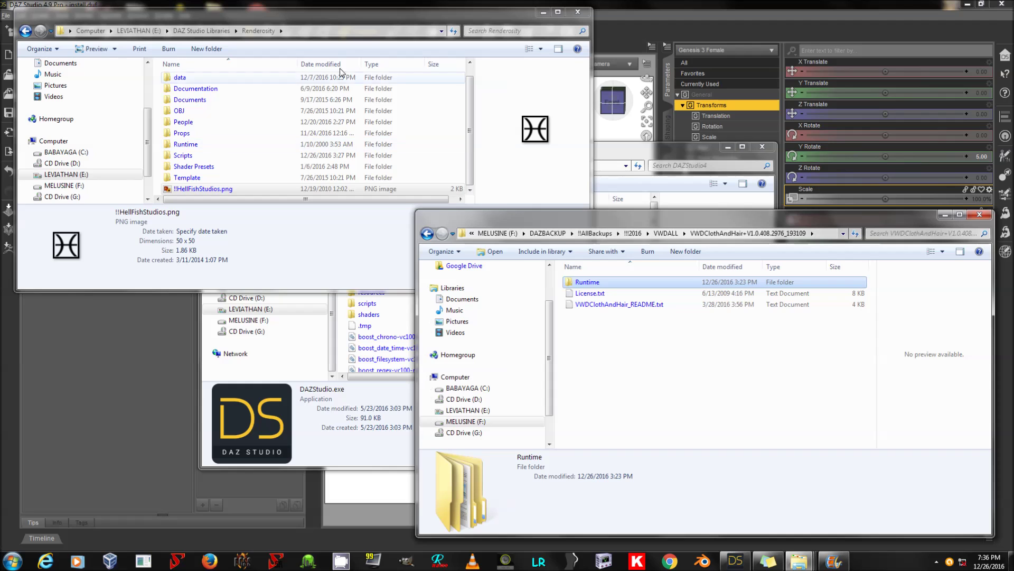
Step: Paste the copied Runtime folder into the Renderosity library, merging it with the existing Runtime and VWD folders
{"action": "left_click", "coordinate": [332, 17]}
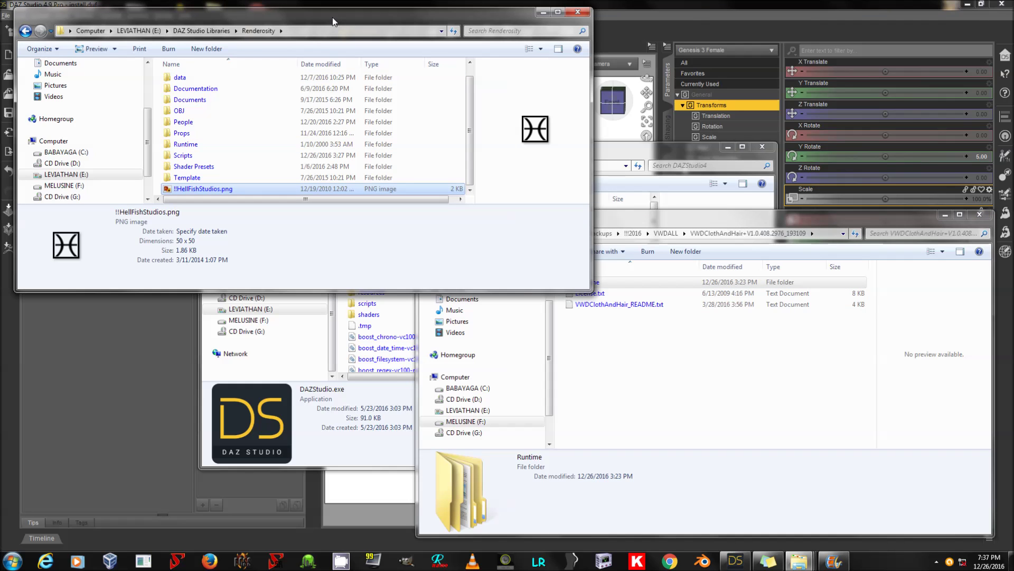
{"action": "left_click", "coordinate": [256, 148]}
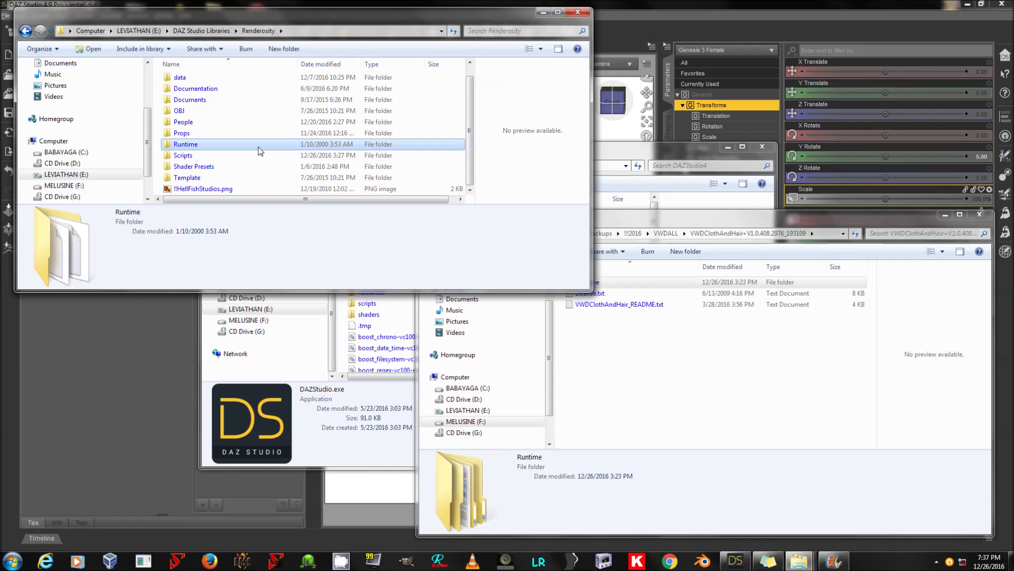
{"action": "left_click", "coordinate": [257, 190]}
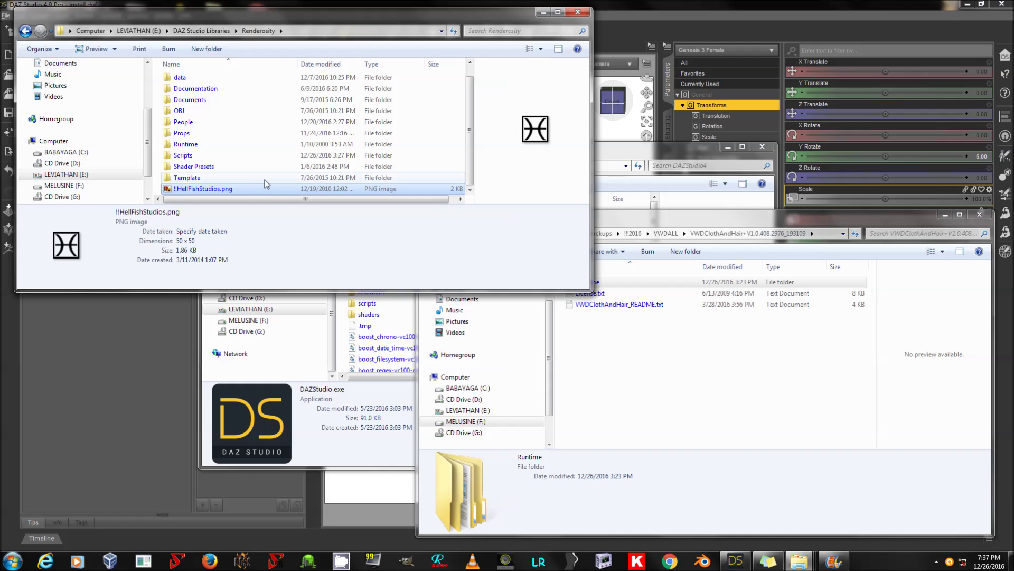
{"action": "right_click", "coordinate": [261, 103]}
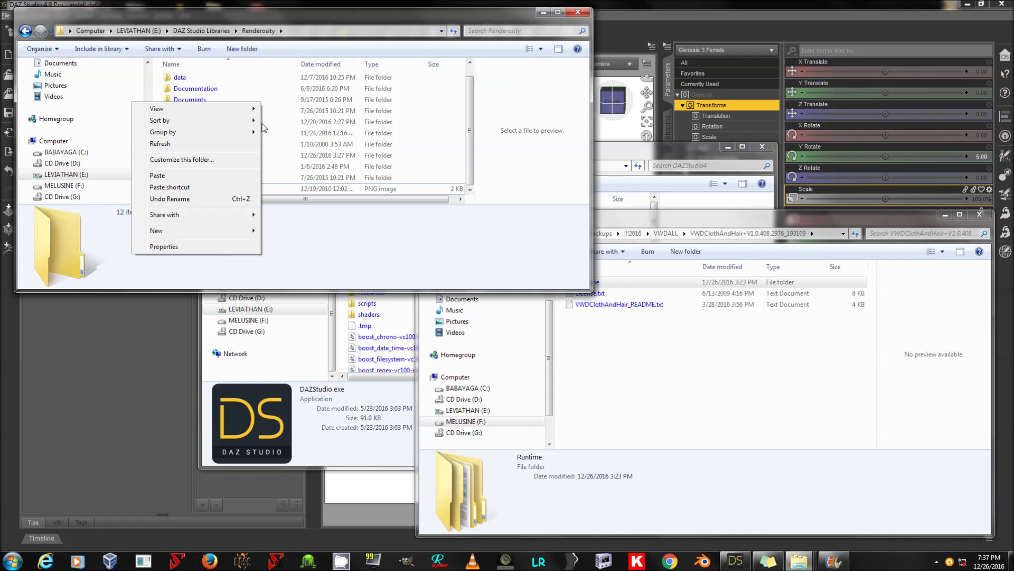
{"action": "left_click", "coordinate": [227, 176]}
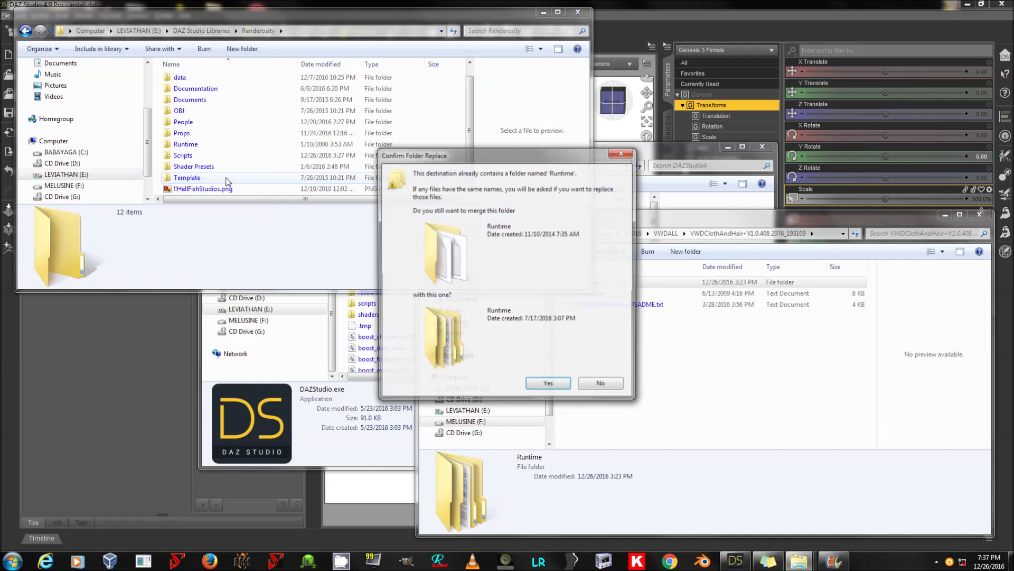
{"action": "left_click", "coordinate": [543, 387]}
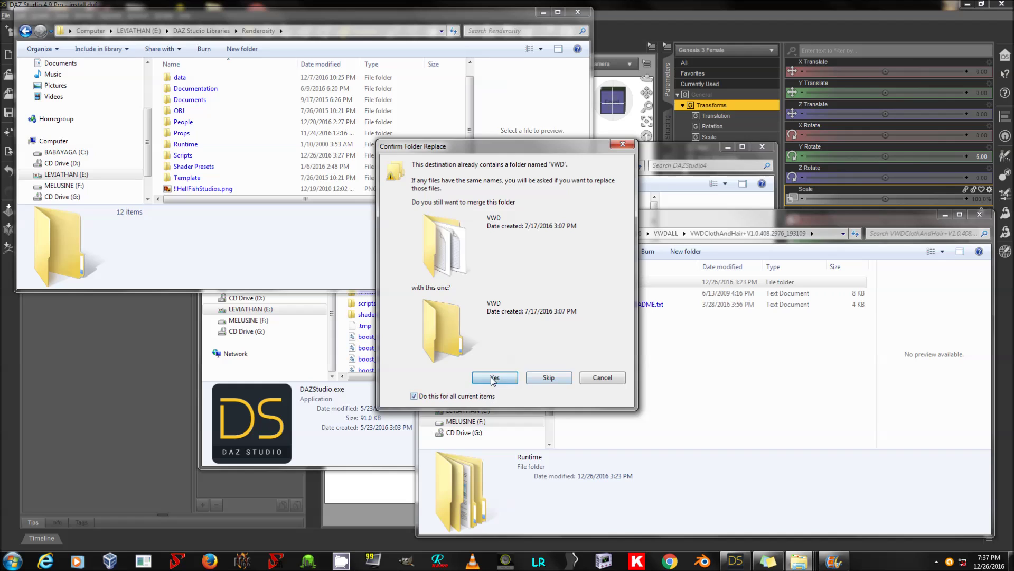
{"action": "left_click", "coordinate": [495, 381]}
{"action": "left_click", "coordinate": [454, 206]}
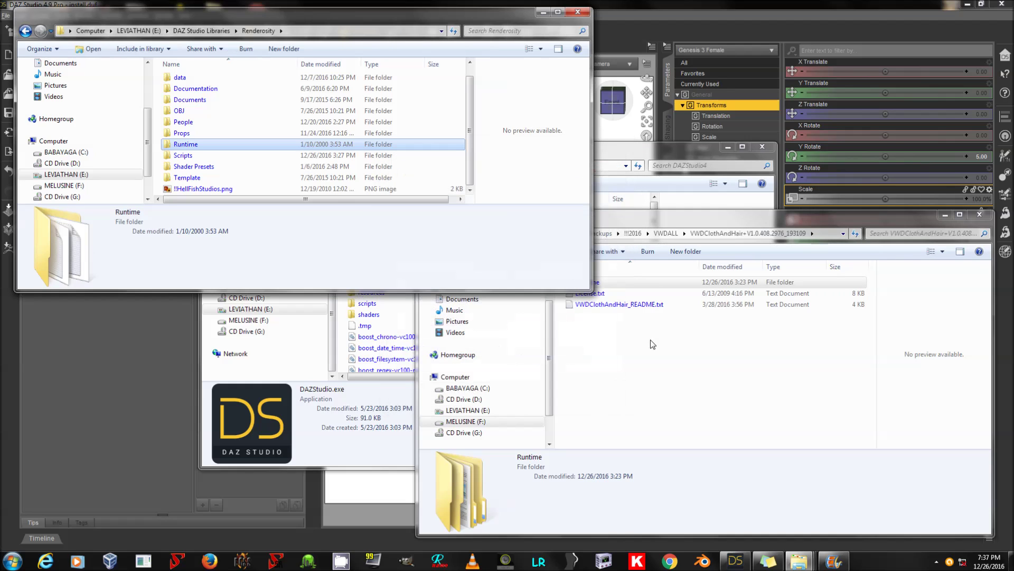
Step: Return to the VWDALL folder and open the VWDDist folder inside Studio_Bridge_2_VWD_Cloth_Hair
{"action": "left_click", "coordinate": [647, 366]}
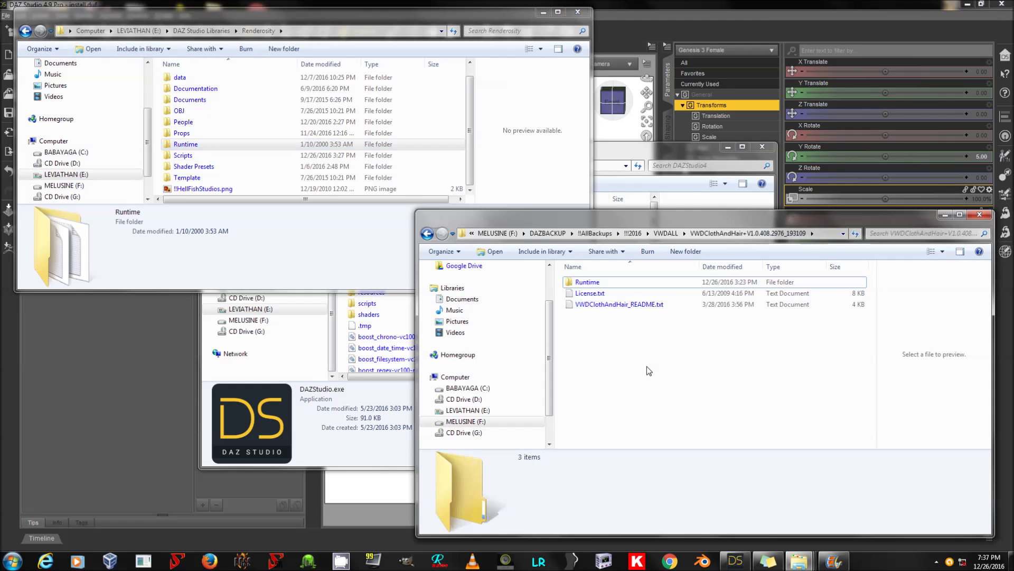
{"action": "left_click", "coordinate": [666, 234]}
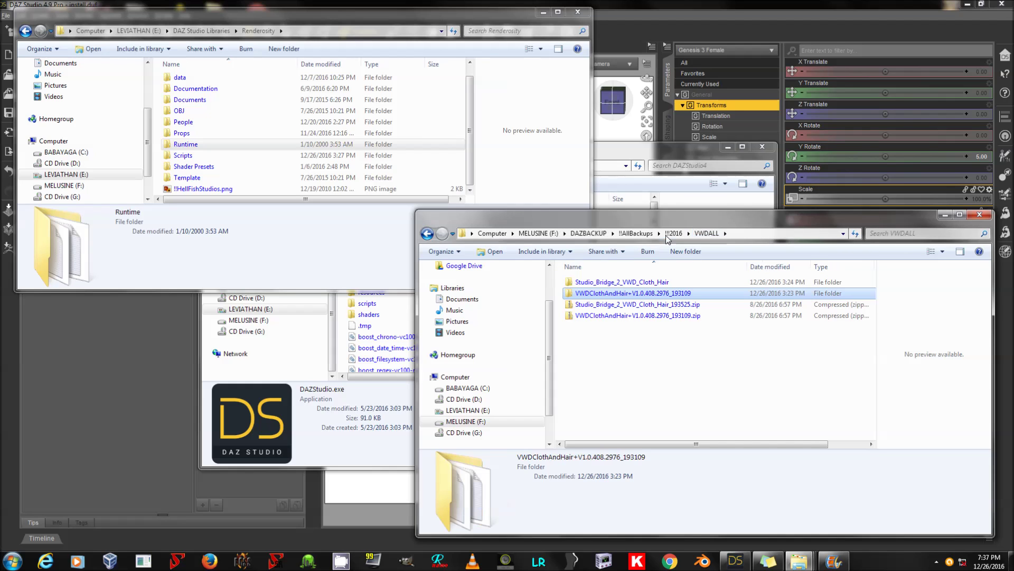
{"action": "double_click", "coordinate": [644, 283]}
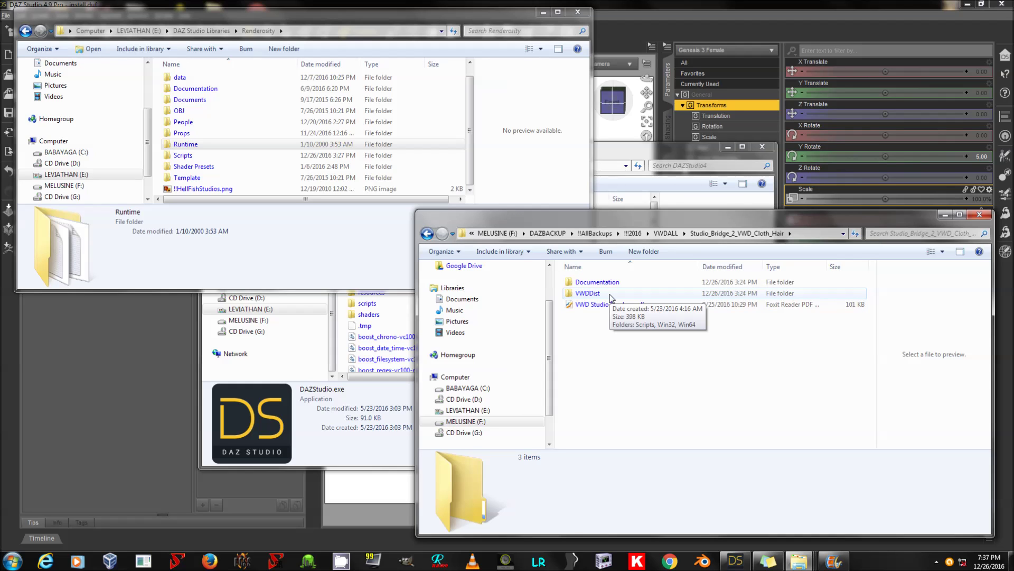
{"action": "double_click", "coordinate": [611, 294]}
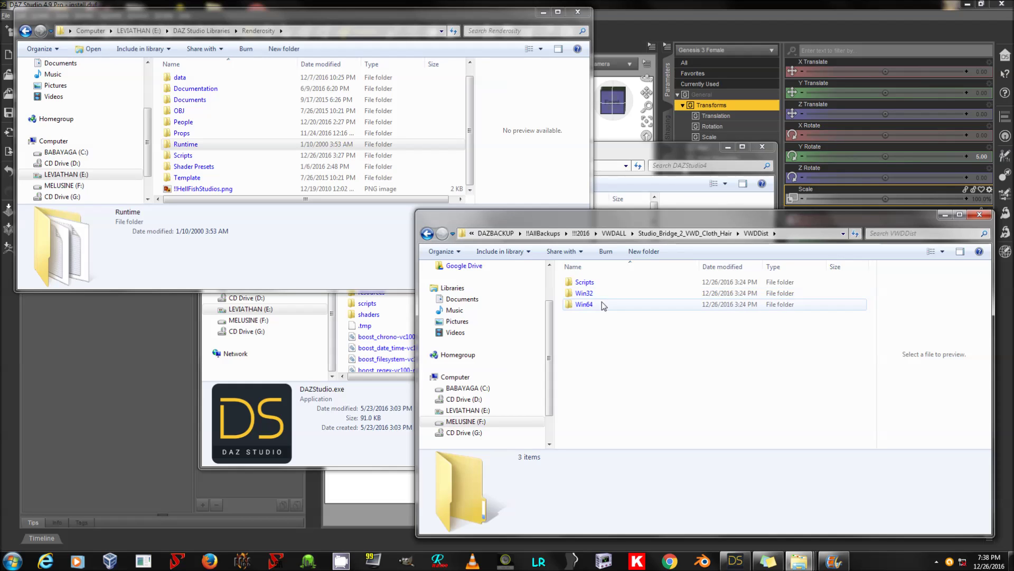
Step: Try to copy VWDDist's Scripts folder into the DAZStudio4 program folder, merging with the existing scripts folder, and cancel at the parser.dse conflict
{"action": "left_click", "coordinate": [596, 284]}
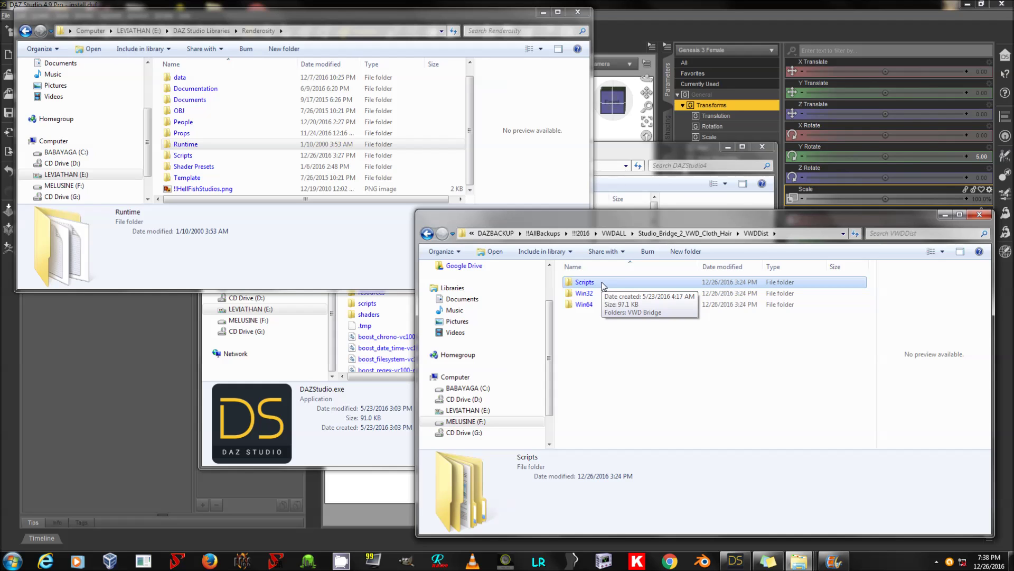
{"action": "right_click", "coordinate": [604, 286]}
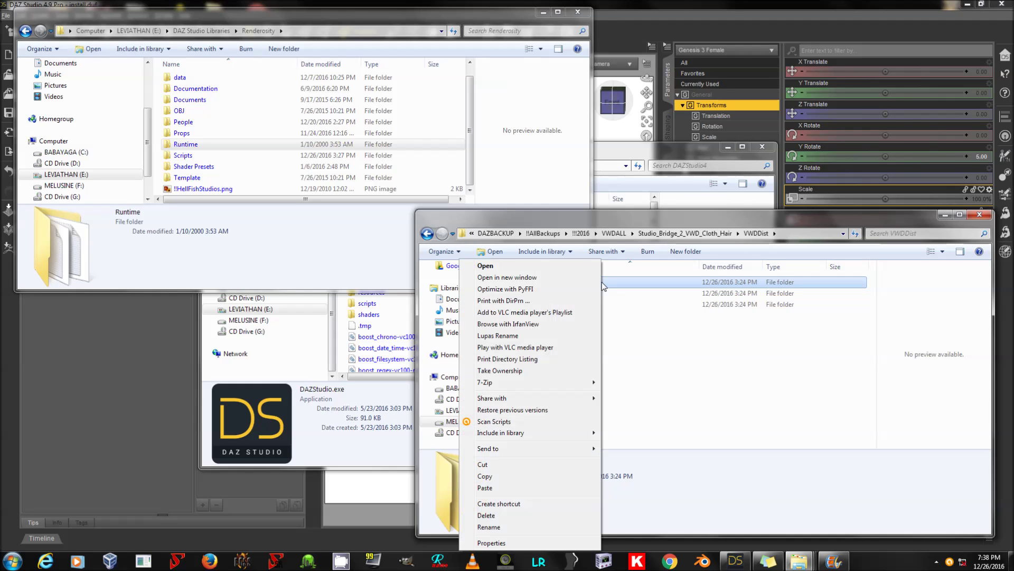
{"action": "left_click", "coordinate": [518, 476]}
{"action": "left_click", "coordinate": [660, 152]}
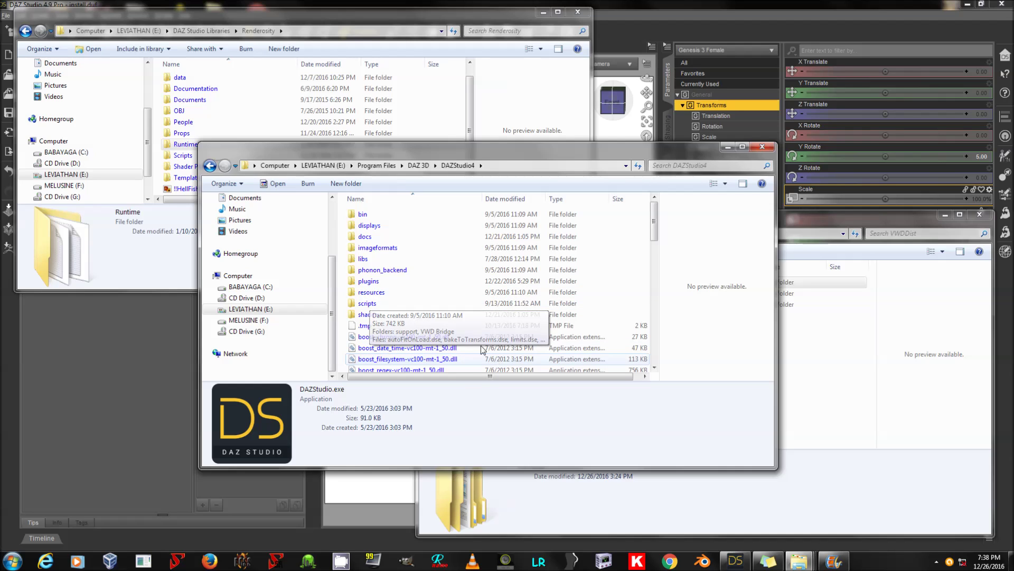
{"action": "right_click", "coordinate": [469, 351]}
{"action": "left_click", "coordinate": [365, 426]}
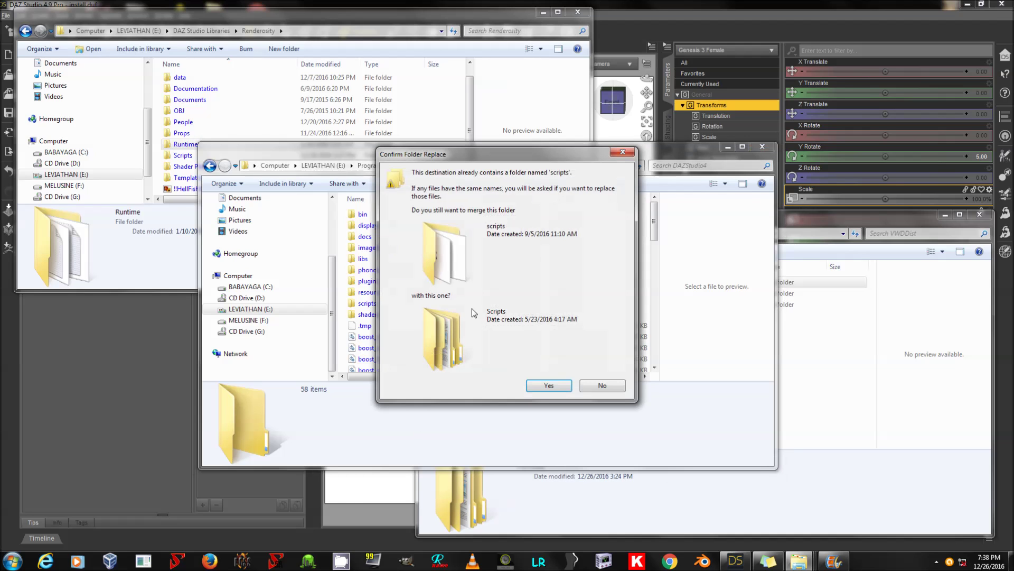
{"action": "left_click", "coordinate": [550, 387]}
{"action": "left_click", "coordinate": [483, 397]}
{"action": "left_click", "coordinate": [489, 381]}
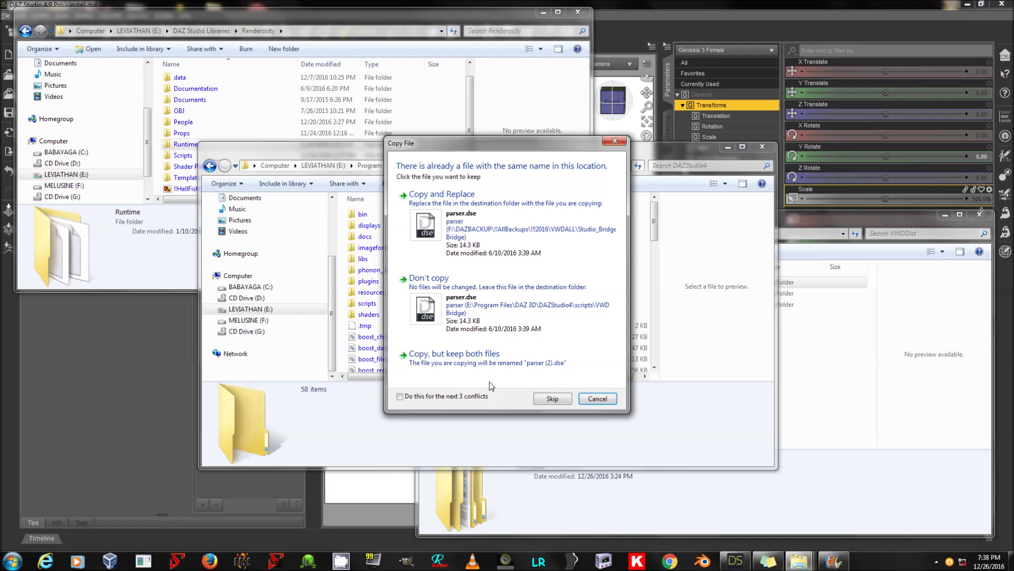
{"action": "left_click", "coordinate": [598, 399]}
Step: Try to copy the plugins folder from VWDDist's Win64 folder into the DAZStudio4 program folder, and cancel at the VWDSupport.dll conflict
{"action": "left_click", "coordinate": [813, 407]}
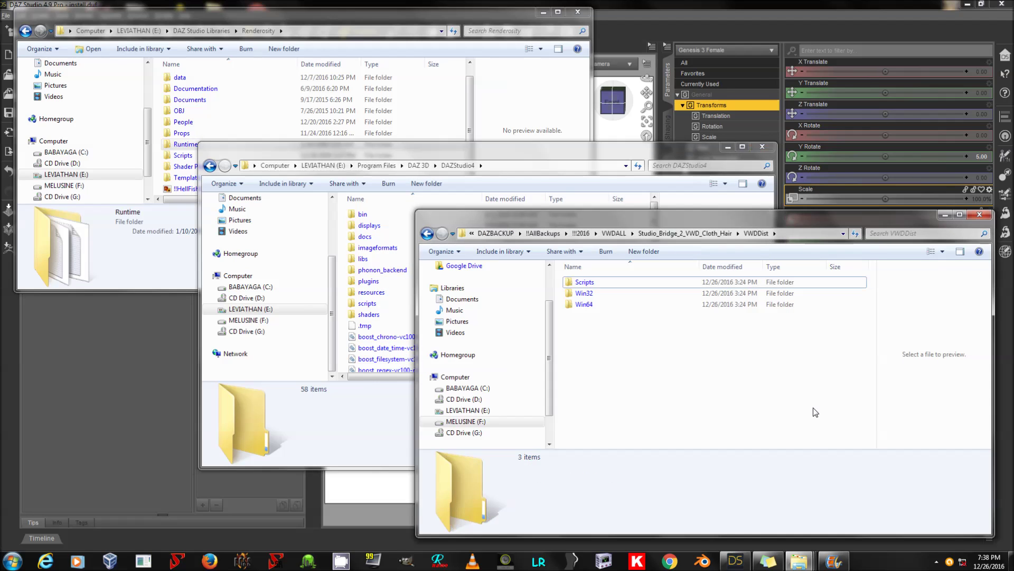
{"action": "double_click", "coordinate": [615, 307]}
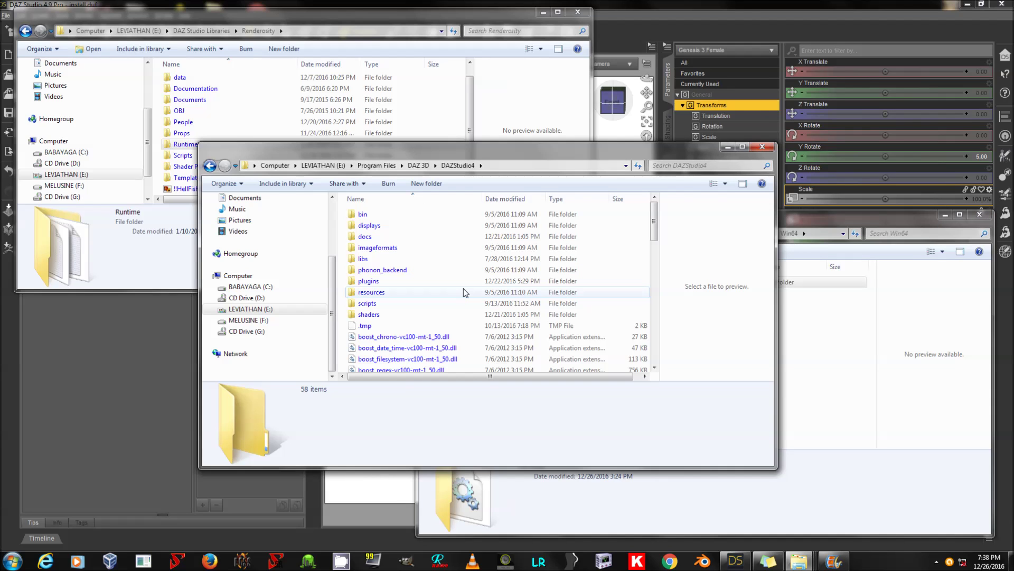
{"action": "scroll", "coordinate": [465, 292], "scroll_direction": "down", "scroll_amount": 5}
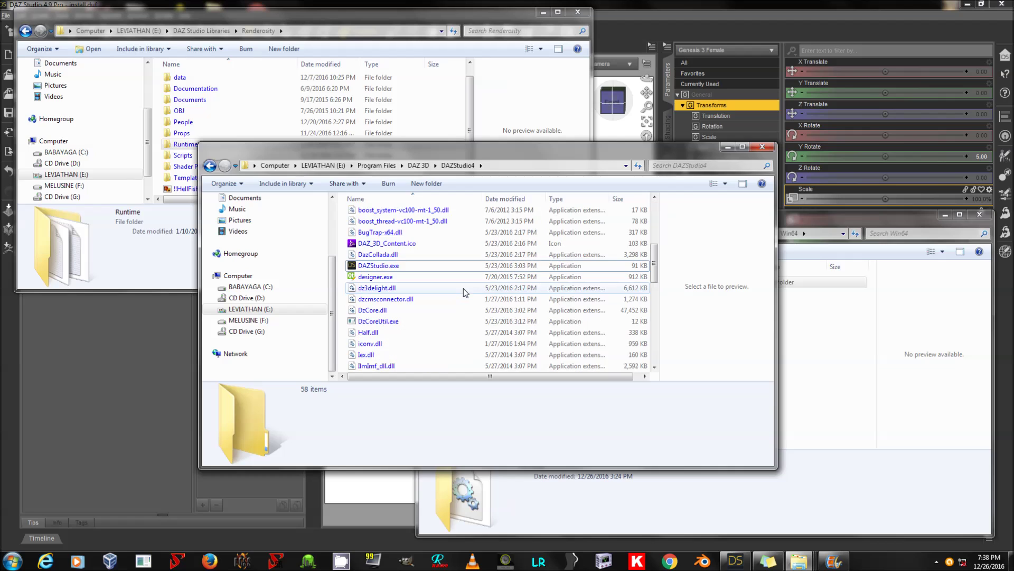
{"action": "scroll", "coordinate": [423, 272], "scroll_direction": "up", "scroll_amount": 5}
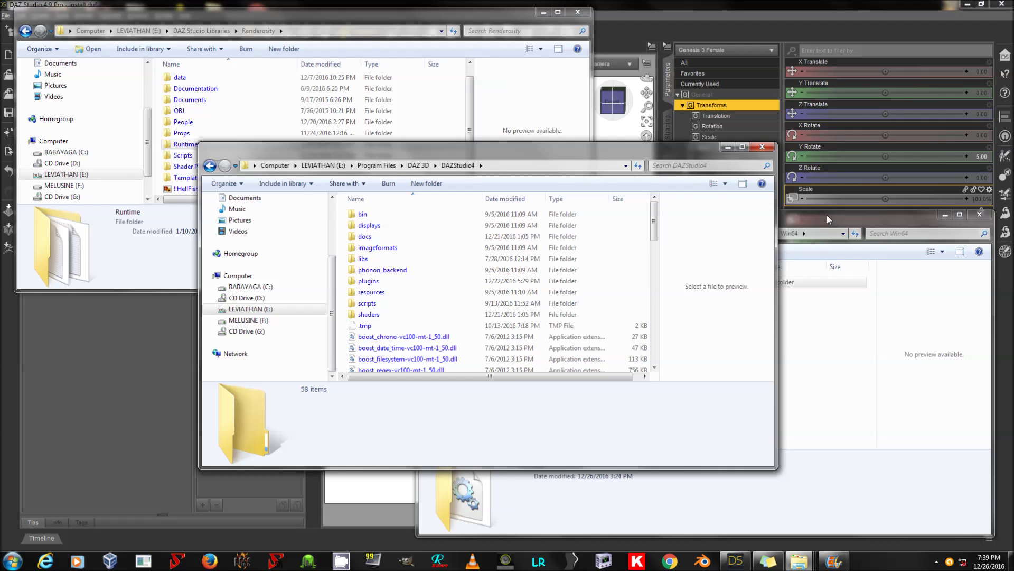
{"action": "right_click", "coordinate": [472, 355]}
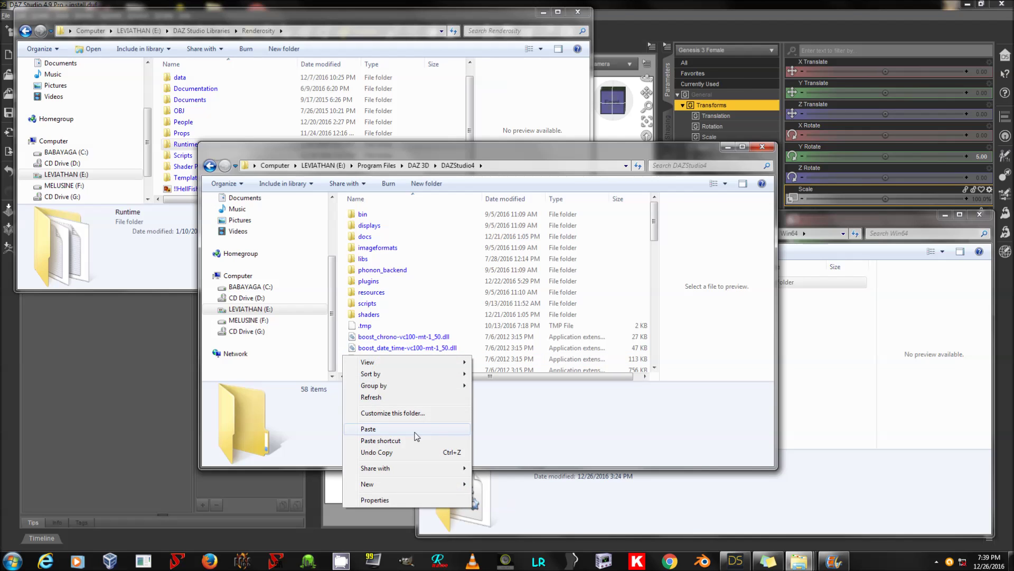
{"action": "left_click", "coordinate": [449, 430]}
{"action": "left_click", "coordinate": [544, 385]}
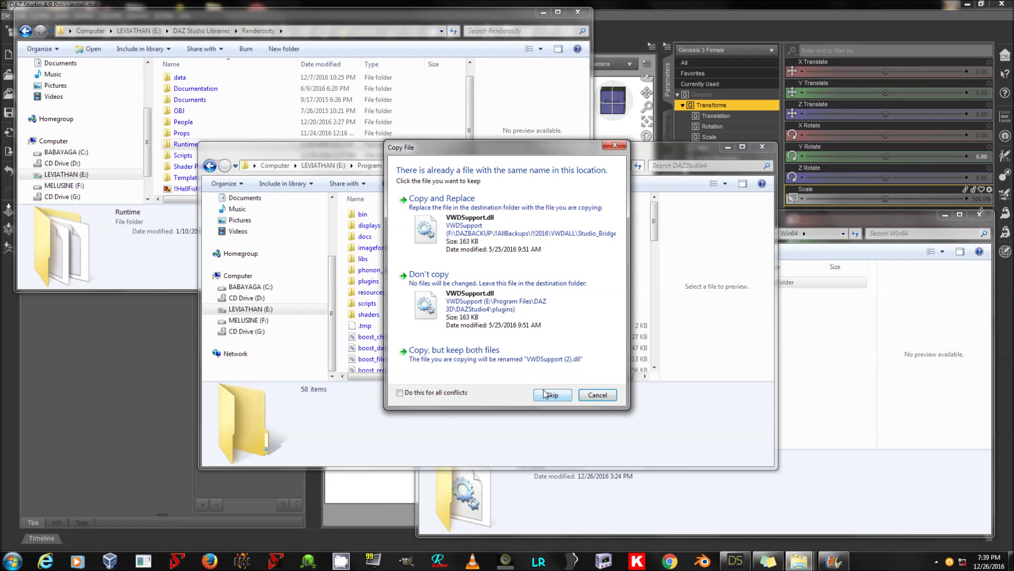
{"action": "left_click", "coordinate": [603, 397]}
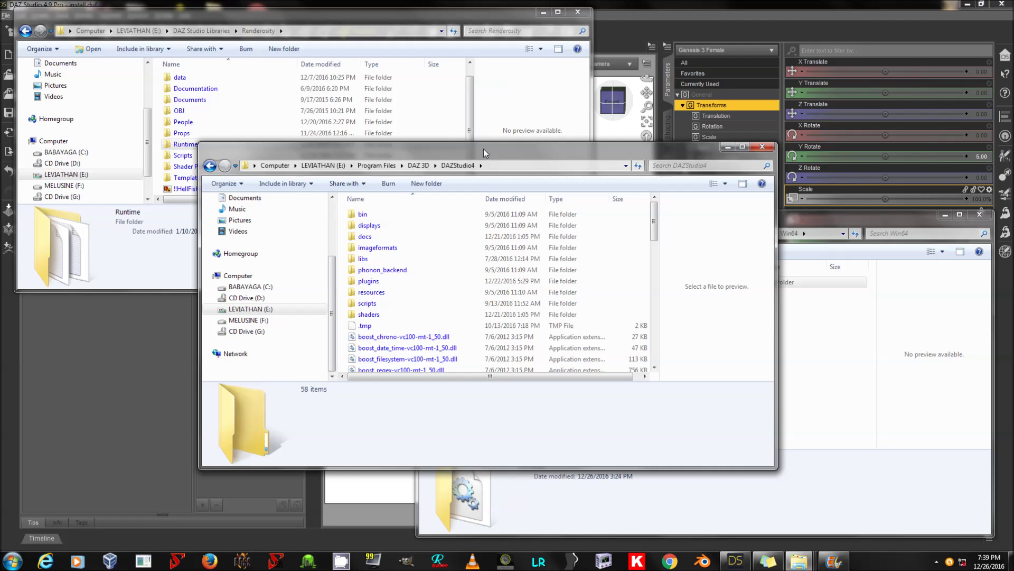
{"action": "left_click_drag", "start_coordinate": [483, 148], "coordinate": [498, 172]}
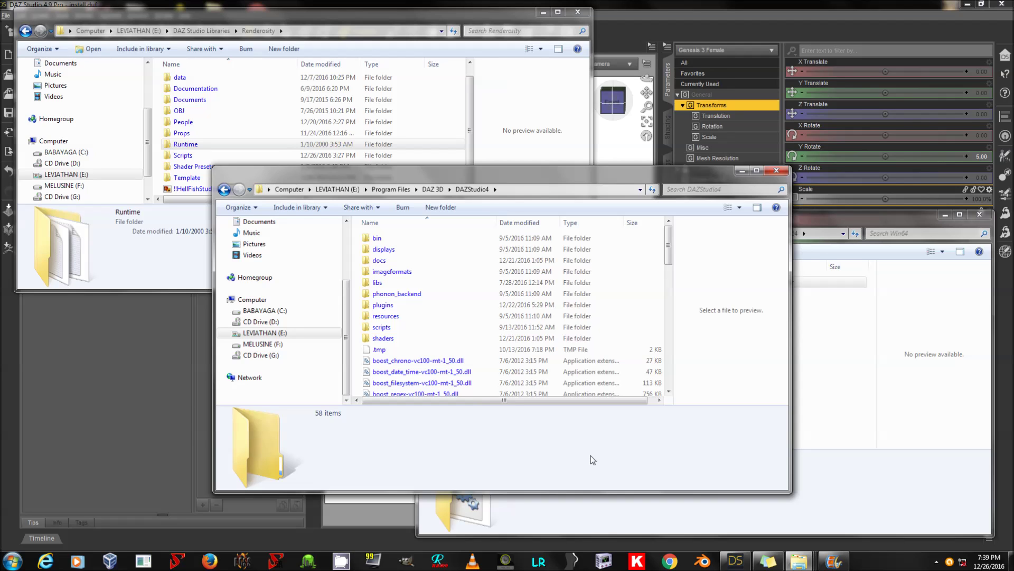
Step: Switch to DAZ Studio and open the VWD Bridge folder under Renderosity's Scripts in the content library's DAZ Studio Formats
{"action": "left_click", "coordinate": [740, 4]}
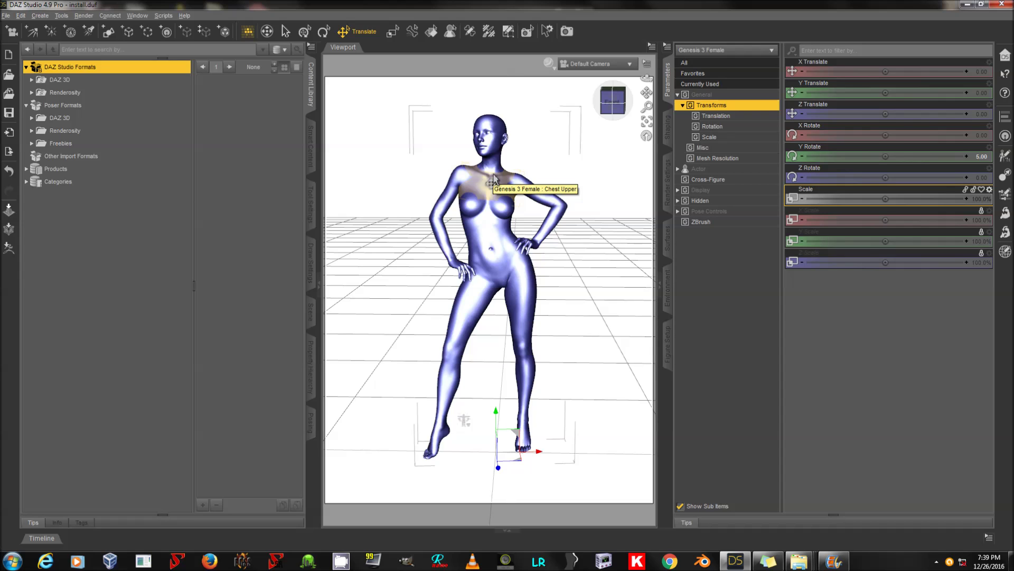
{"action": "double_click", "coordinate": [62, 106]}
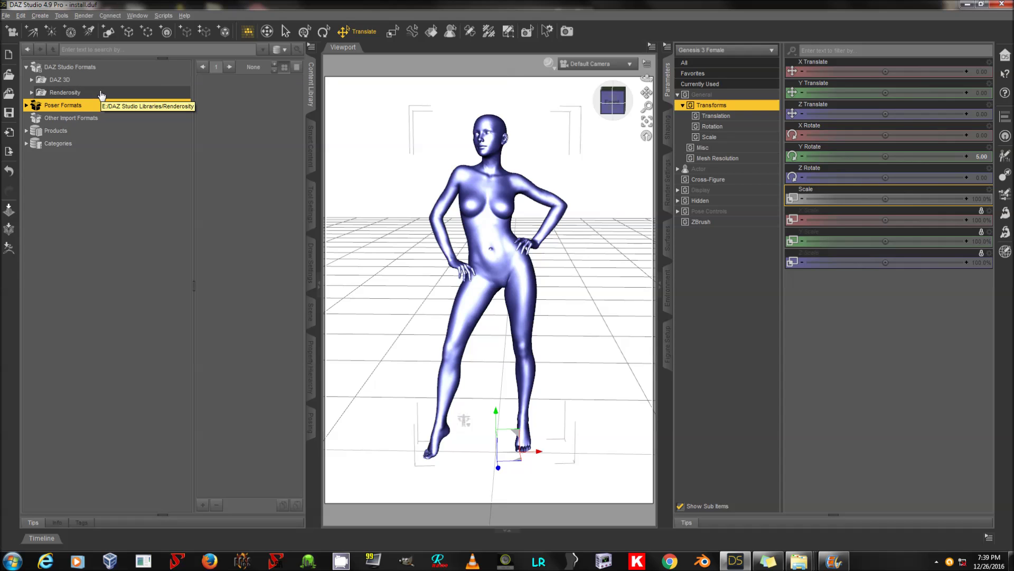
{"action": "double_click", "coordinate": [101, 94]}
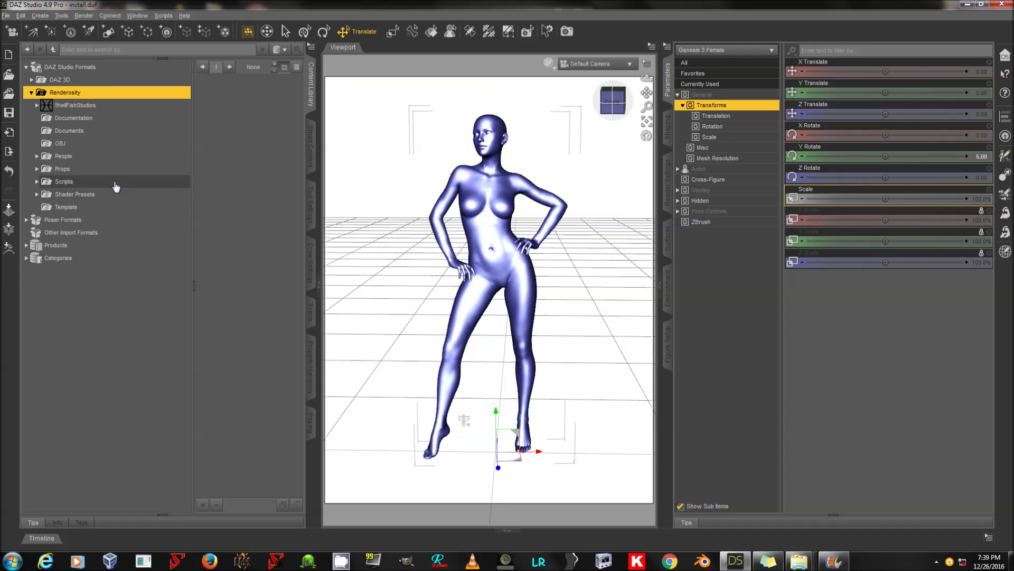
{"action": "double_click", "coordinate": [116, 185]}
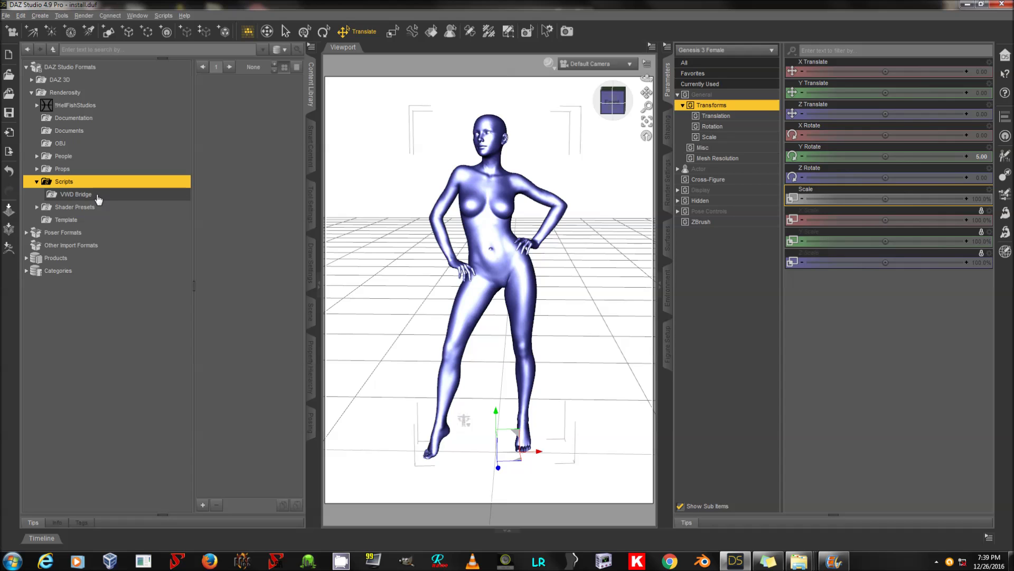
{"action": "left_click", "coordinate": [99, 196]}
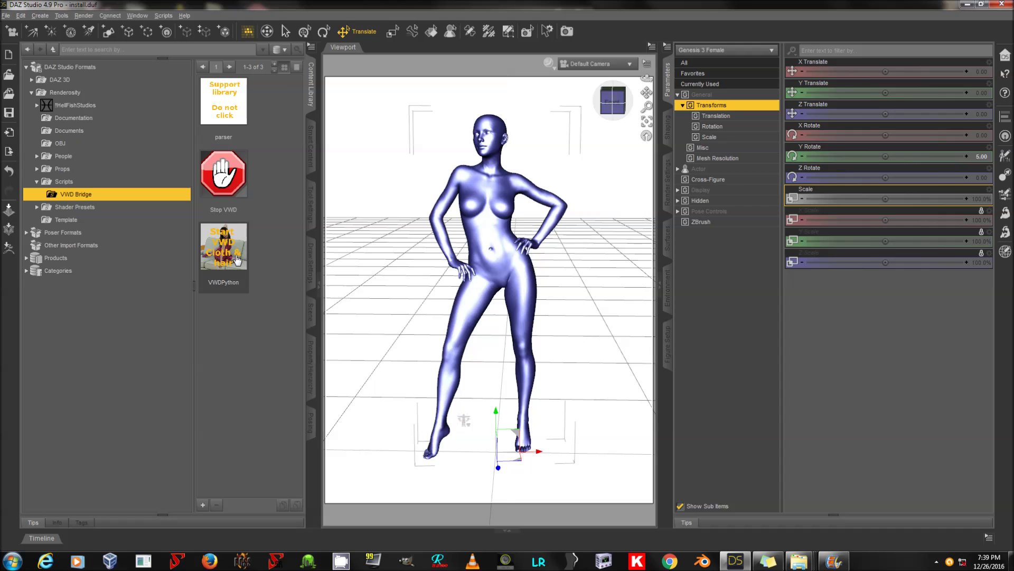
{"action": "mouse_move", "coordinate": [237, 260]}
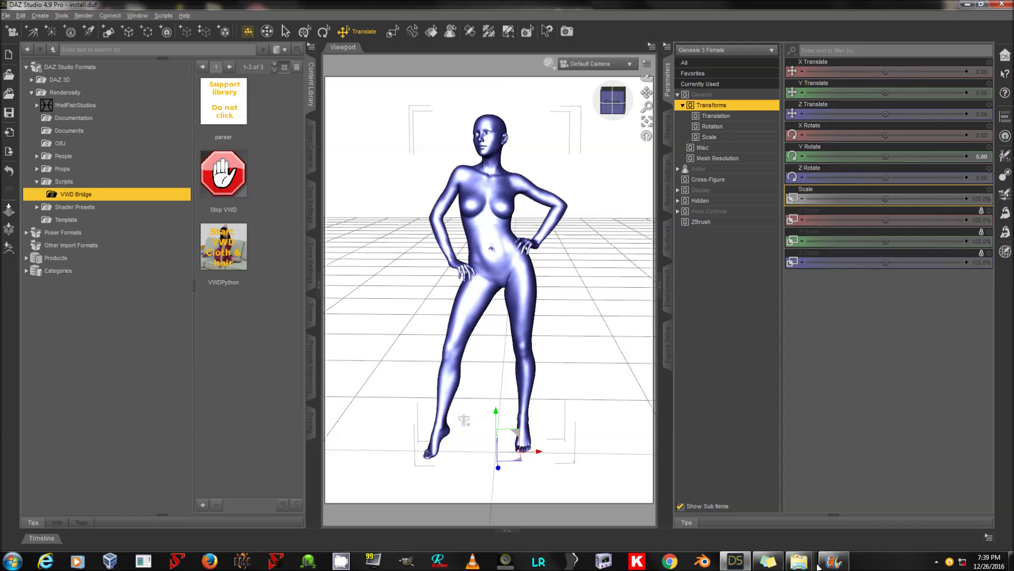
Step: In the Renderosity library's Explorer window, examine the Runtime/Python/poserScripts/VWD folder's contents and close the window
{"action": "mouse_move", "coordinate": [809, 561]}
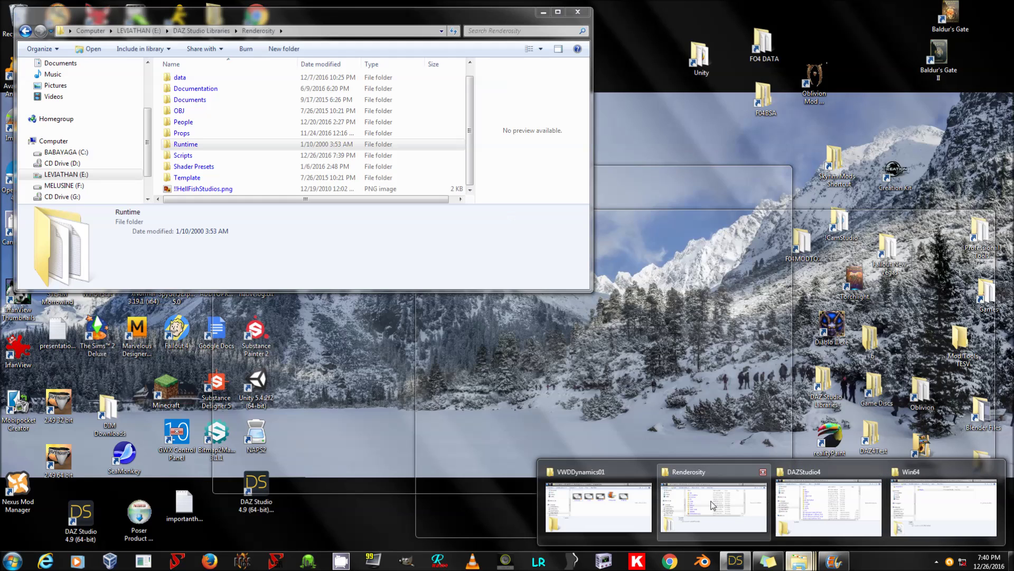
{"action": "left_click", "coordinate": [712, 501]}
{"action": "double_click", "coordinate": [222, 144]}
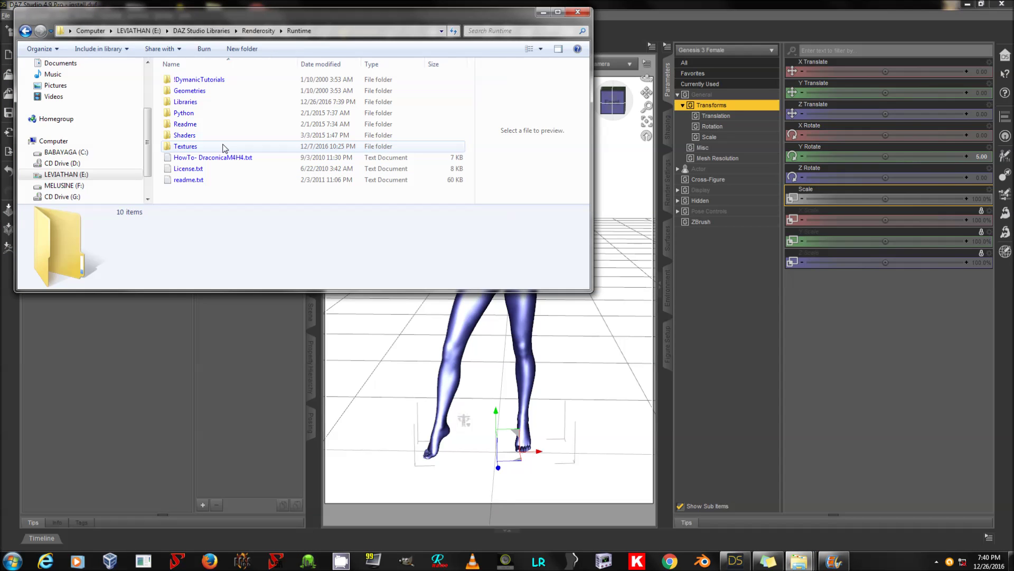
{"action": "double_click", "coordinate": [217, 113]}
{"action": "double_click", "coordinate": [214, 81]}
{"action": "double_click", "coordinate": [201, 91]}
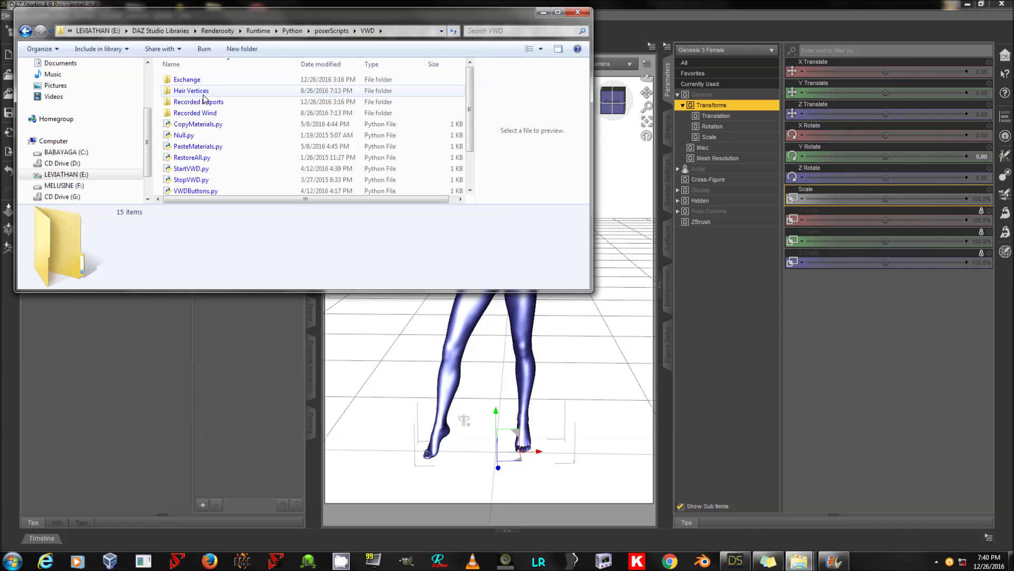
{"action": "scroll", "coordinate": [218, 132], "scroll_direction": "down", "scroll_amount": 1}
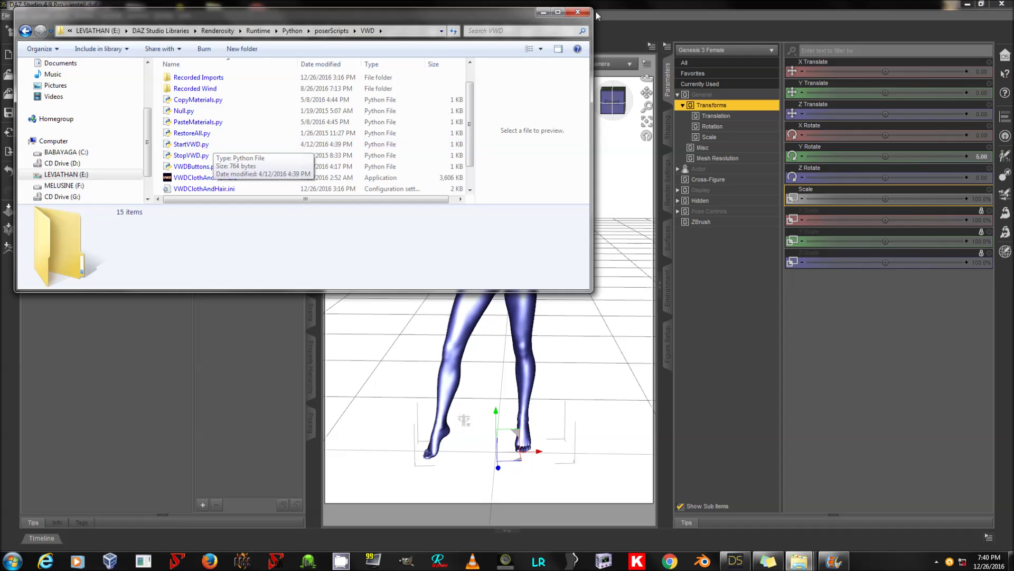
{"action": "left_click", "coordinate": [577, 12]}
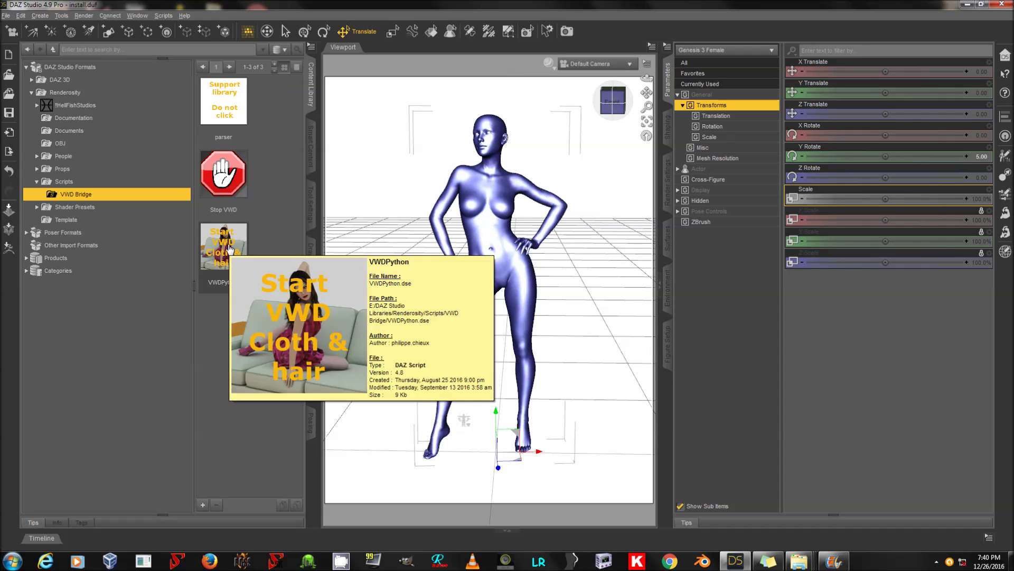
Step: Check the available actions for the VWDPython script and the list of custom scripts
{"action": "right_click", "coordinate": [229, 249]}
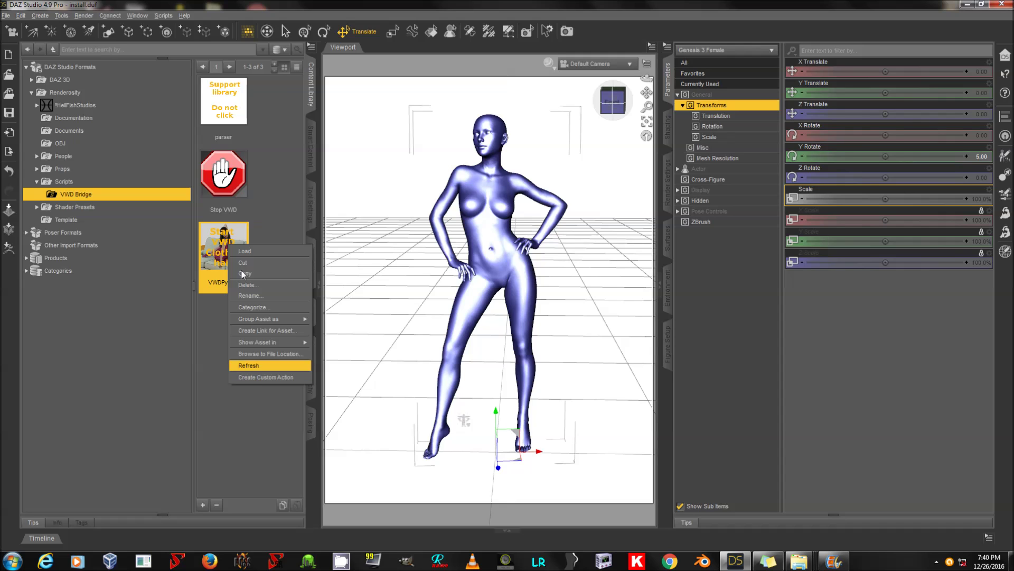
{"action": "left_click", "coordinate": [163, 16]}
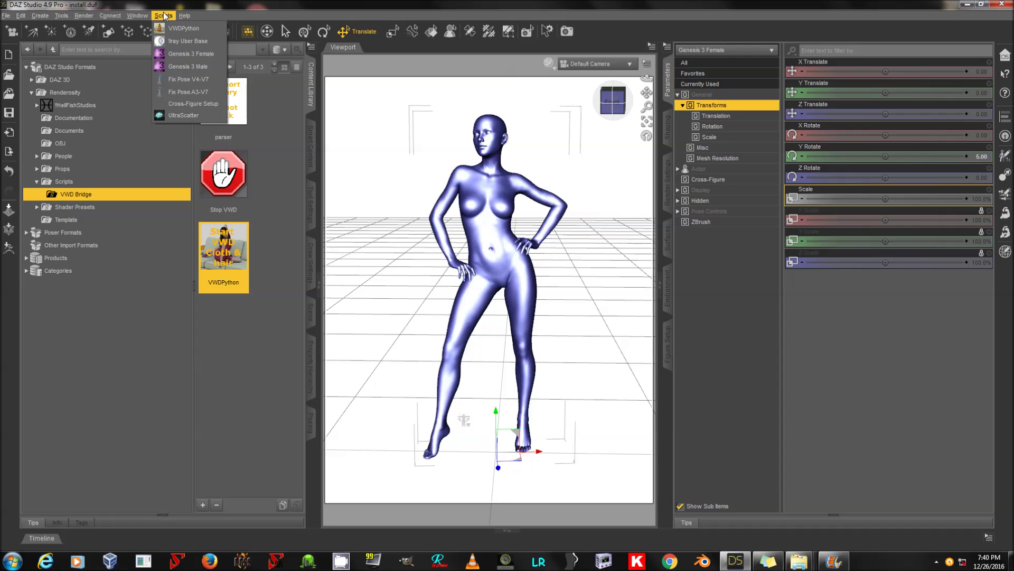
{"action": "left_click", "coordinate": [163, 16]}
{"action": "left_click", "coordinate": [157, 15]}
{"action": "left_click", "coordinate": [157, 15]}
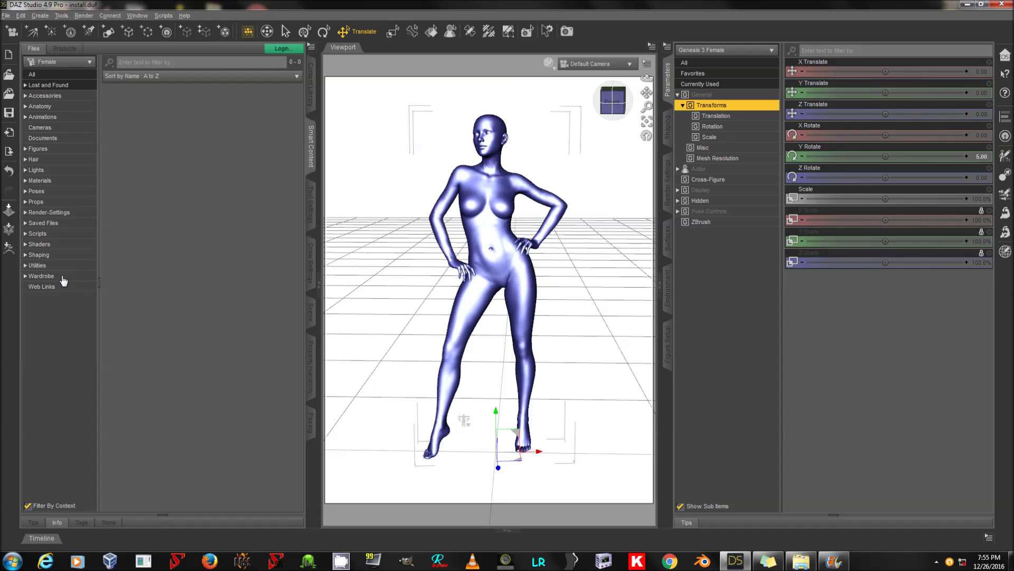
Step: Load the Gogo Dress from the Wardrobe's Dresses onto Genesis 3 Female and select the dress in the scene
{"action": "left_click", "coordinate": [66, 279]}
{"action": "left_click", "coordinate": [73, 298]}
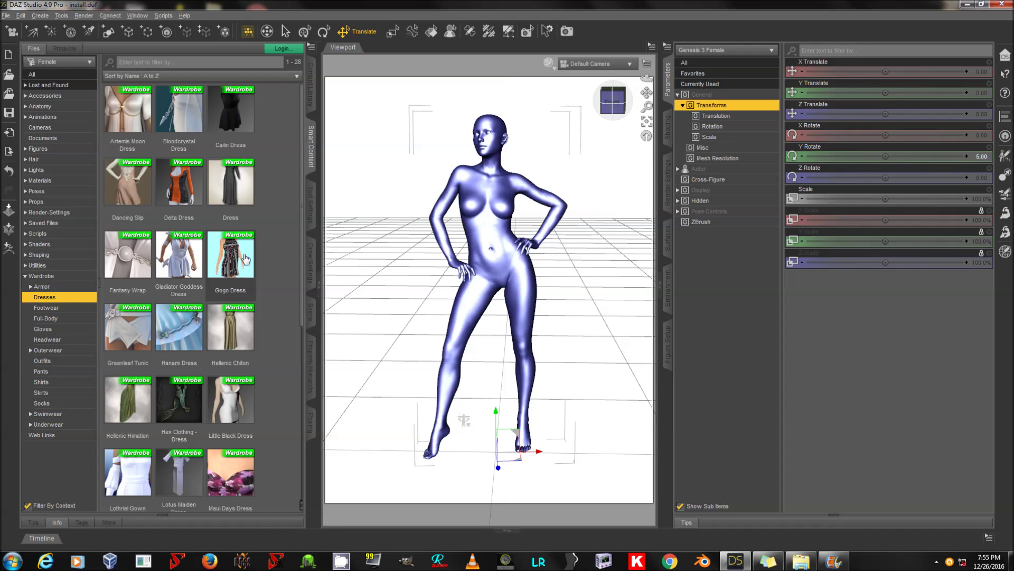
{"action": "double_click", "coordinate": [237, 261]}
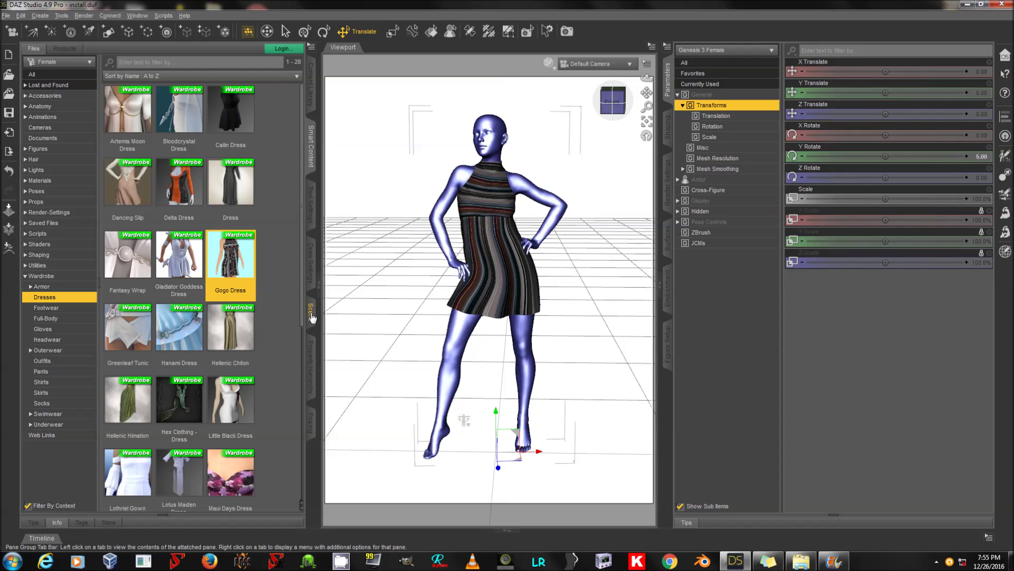
{"action": "left_click", "coordinate": [311, 316]}
{"action": "left_click", "coordinate": [154, 237]}
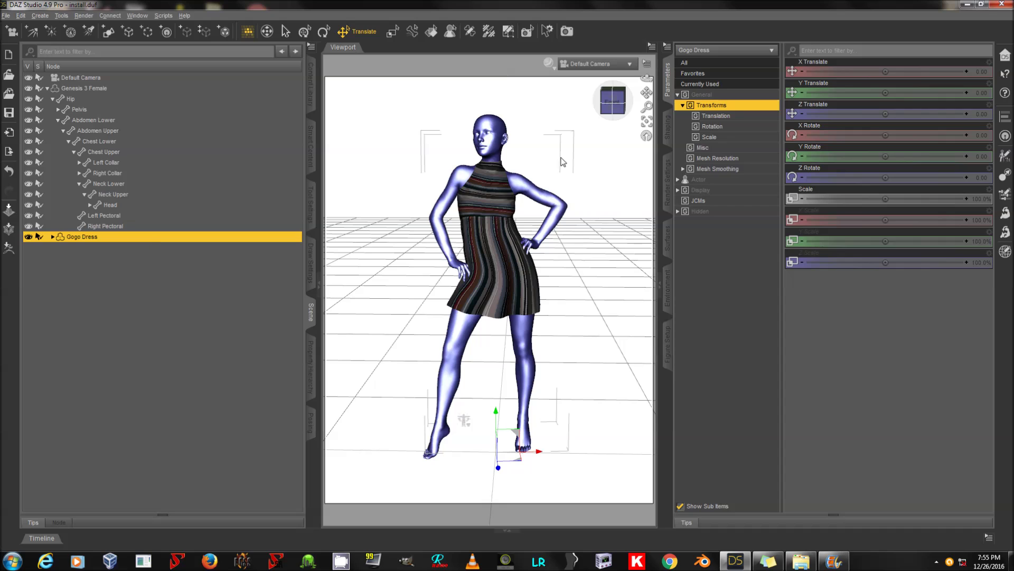
Step: Preview the figure and dress in Wire Texture Shaded style, and restore the viewport to Texture Shaded
{"action": "left_click", "coordinate": [551, 63]}
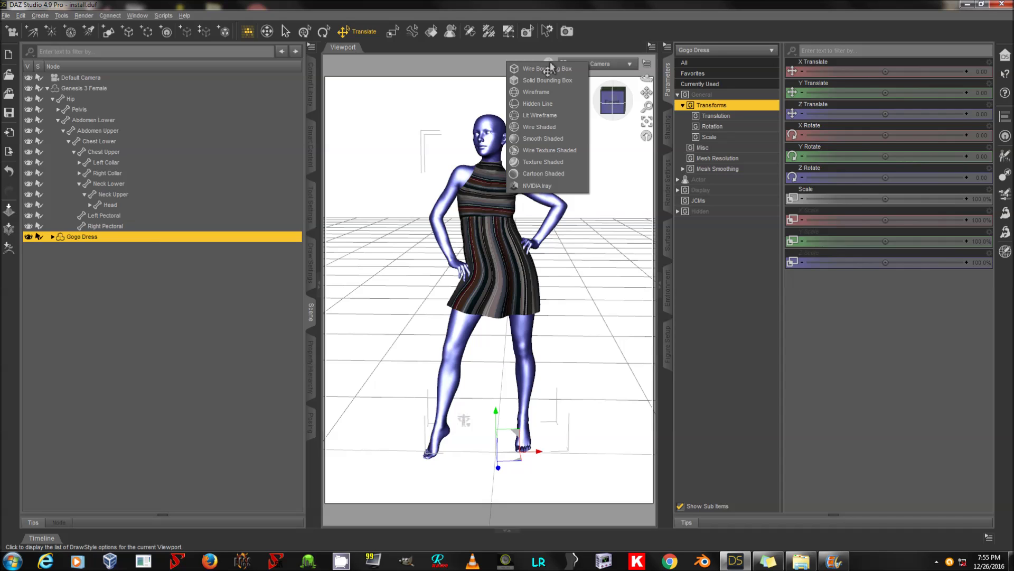
{"action": "left_click", "coordinate": [546, 152]}
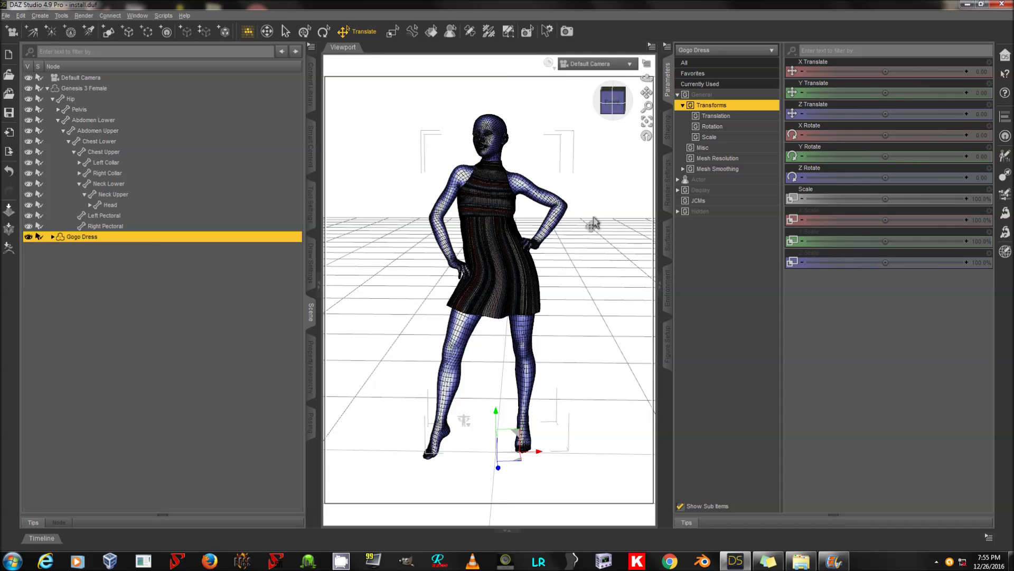
{"action": "left_click", "coordinate": [550, 63]}
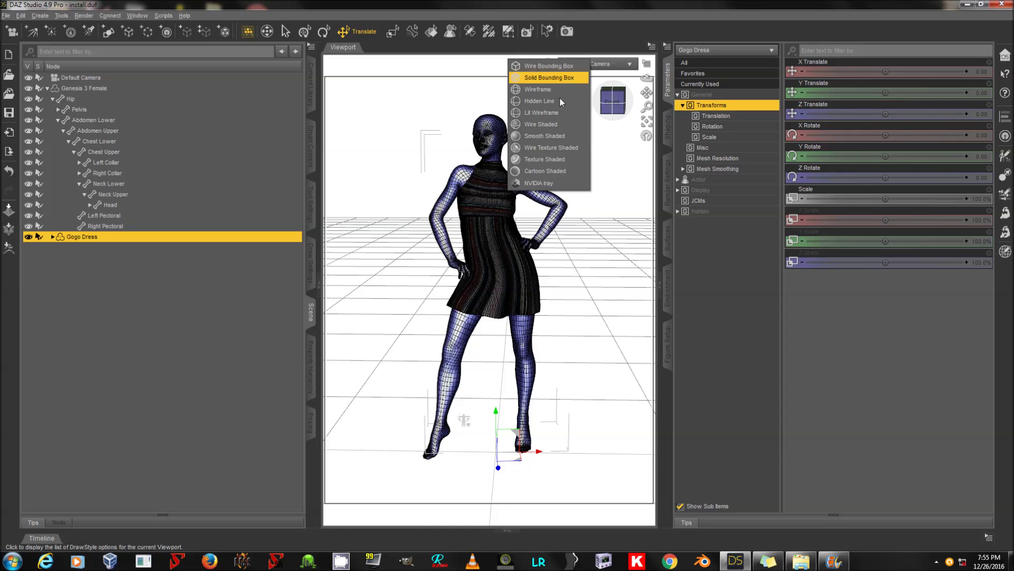
{"action": "left_click", "coordinate": [567, 159]}
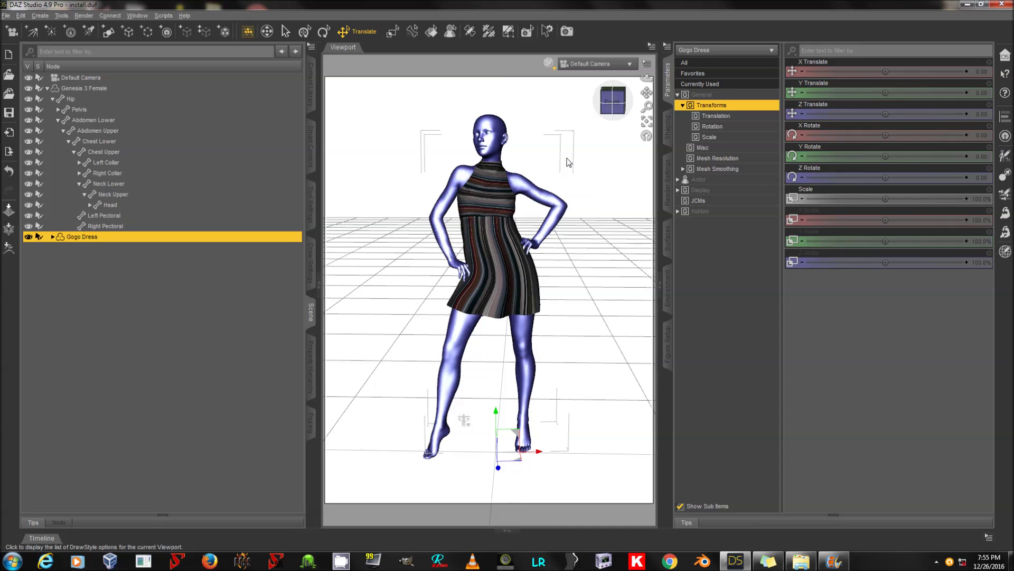
Step: Launch VWD Cloth and Hair with the VWDPython script and load the host list of scene objects
{"action": "left_click", "coordinate": [163, 15]}
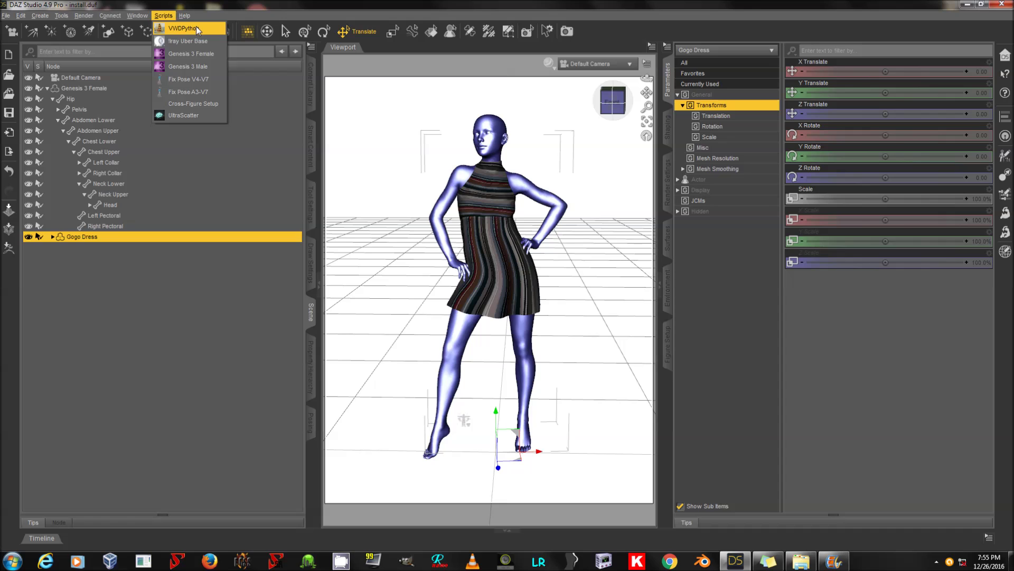
{"action": "left_click", "coordinate": [184, 28]}
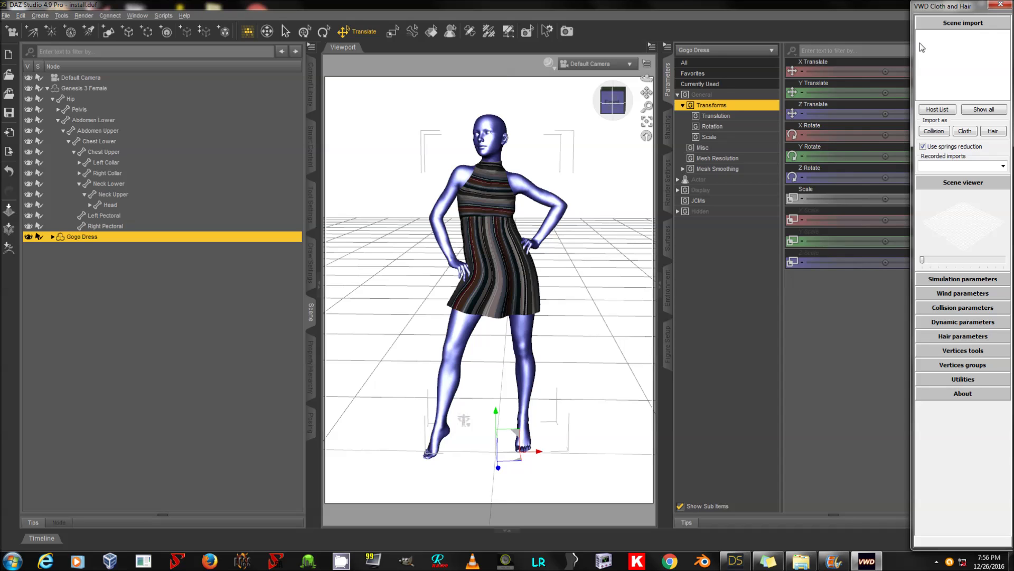
{"action": "left_click", "coordinate": [942, 111]}
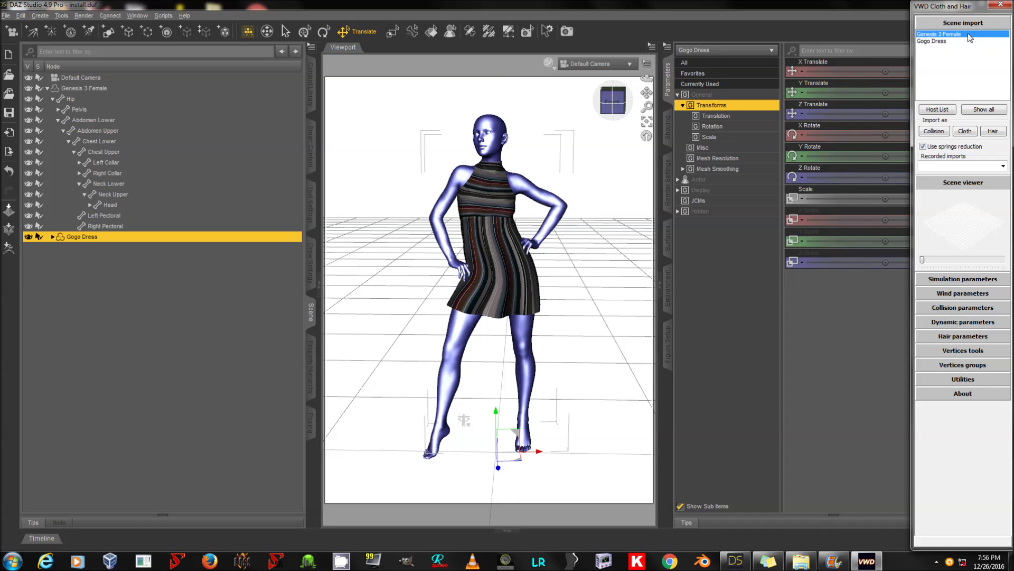
Step: Import Genesis 3 Female as a collision object, generating it with the default collision parameters
{"action": "left_click", "coordinate": [936, 131]}
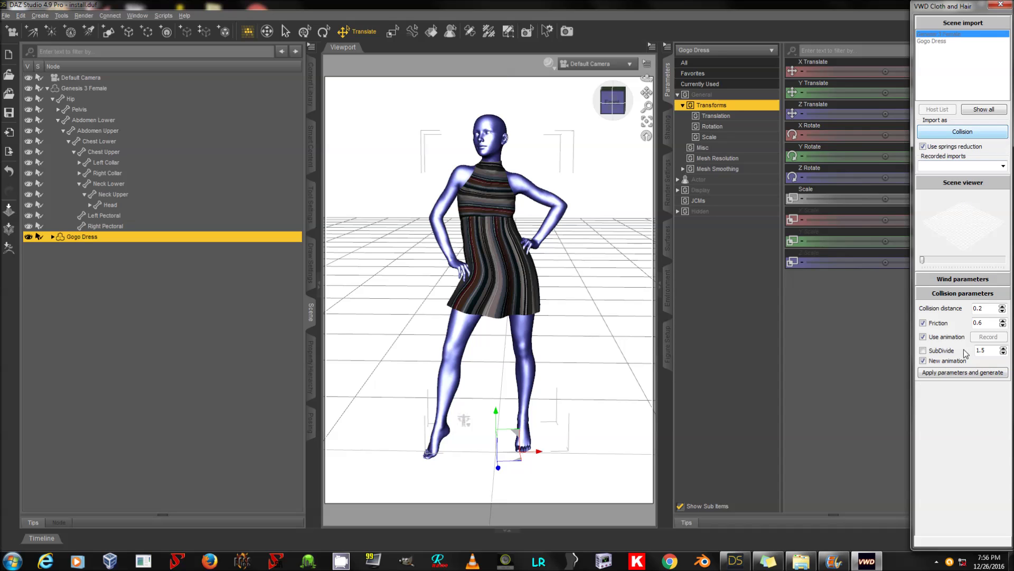
{"action": "left_click", "coordinate": [963, 373]}
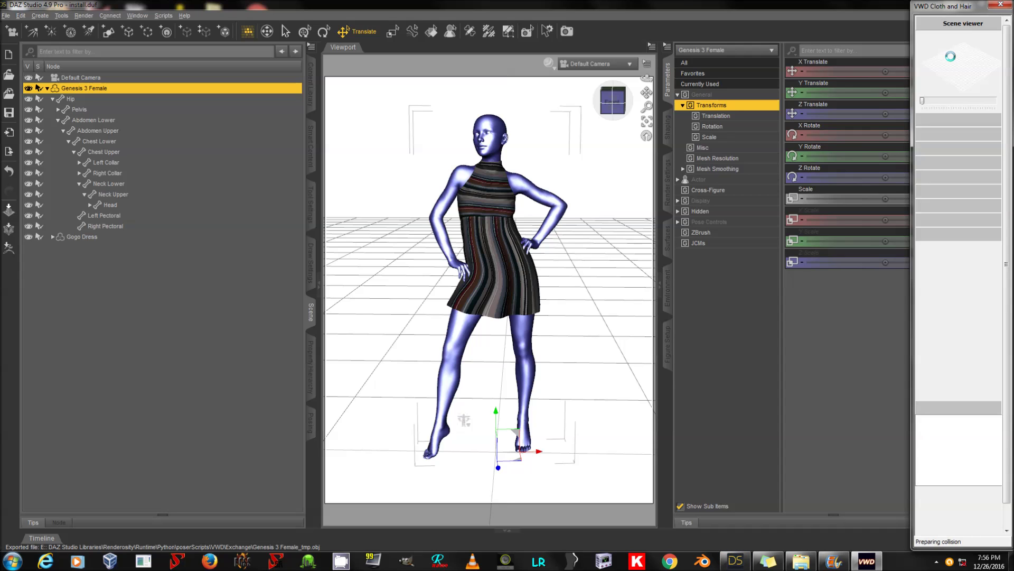
Step: Import the Gogo Dress as cloth, generating it with the default dynamic parameters, and enlarge the scene viewer
{"action": "left_click", "coordinate": [952, 41]}
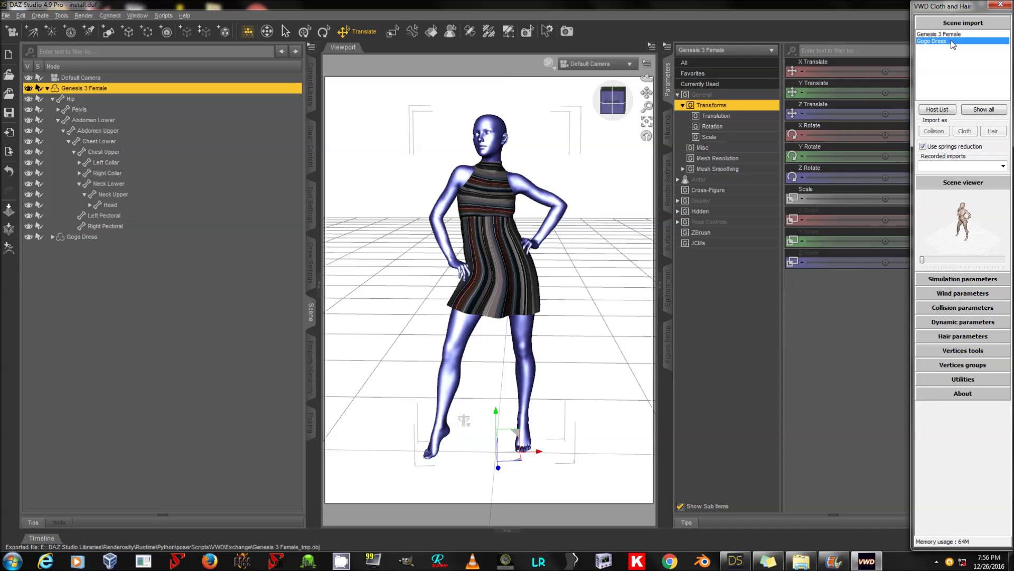
{"action": "left_click", "coordinate": [964, 132]}
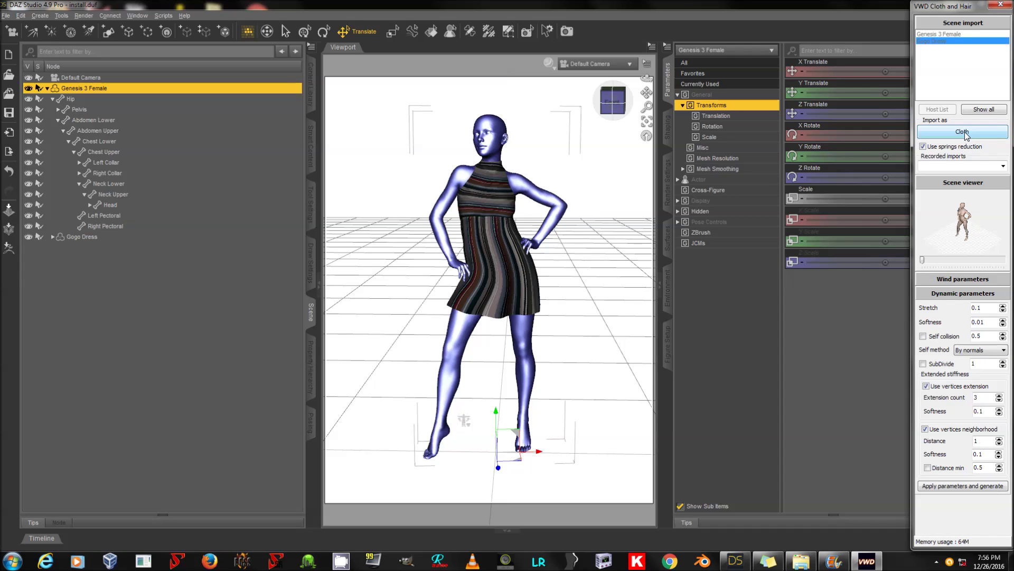
{"action": "left_click", "coordinate": [962, 488]}
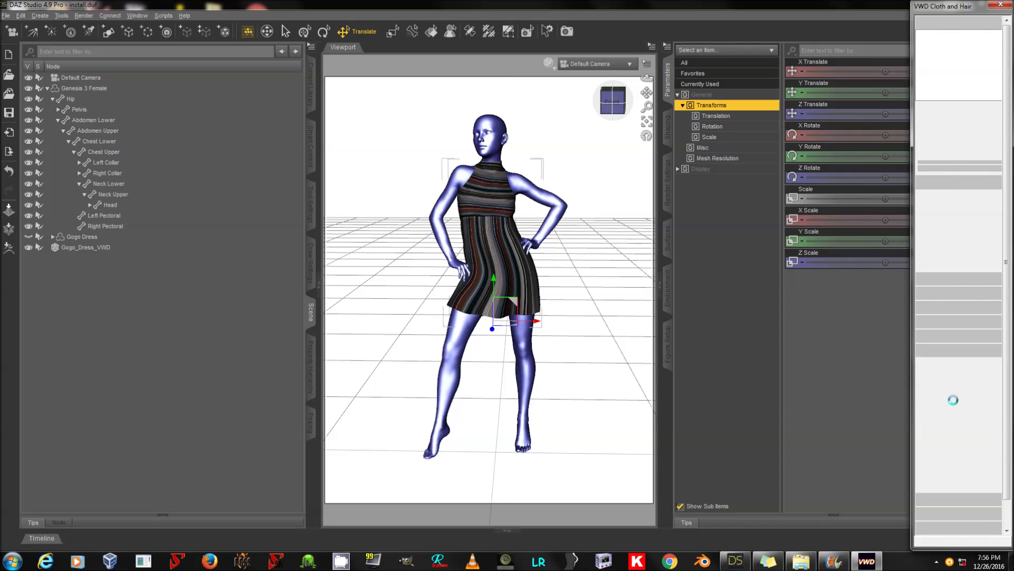
{"action": "left_click", "coordinate": [982, 183]}
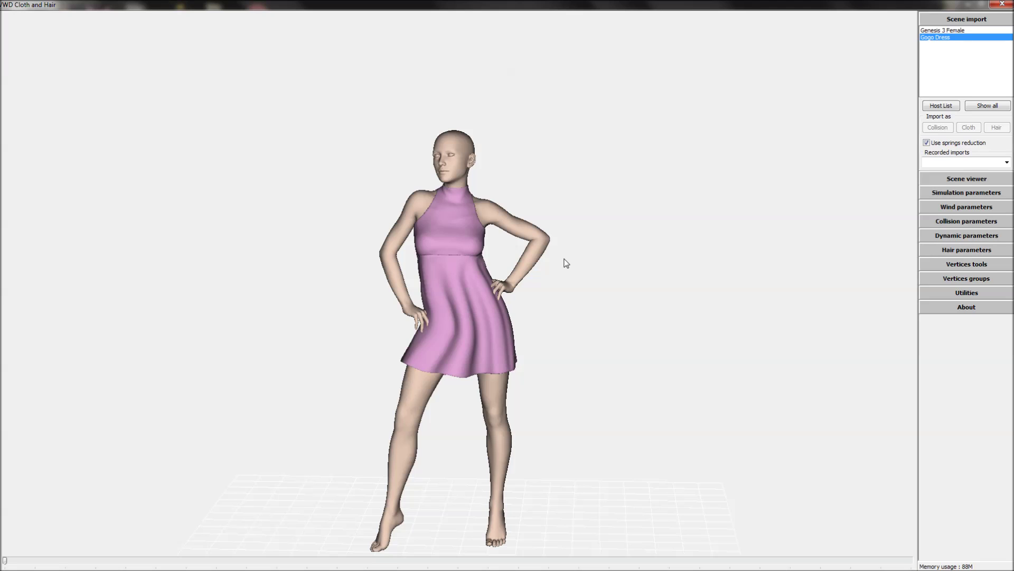
{"action": "mouse_move", "coordinate": [548, 268]}
{"action": "left_mouse_down"}
{"action": "mouse_move", "coordinate": [539, 271]}
{"action": "mouse_move", "coordinate": [568, 265]}
{"action": "mouse_move", "coordinate": [558, 271]}
{"action": "left_mouse_up"}
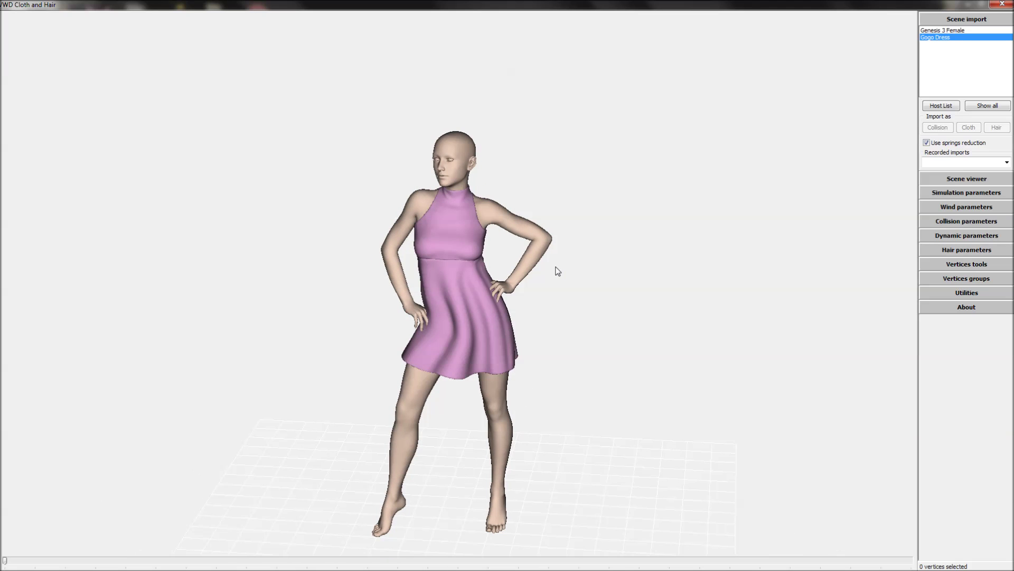
Step: Select the vertices of the dress's neck band and create their vertices group with the 90% scale
{"action": "left_click", "coordinate": [990, 279]}
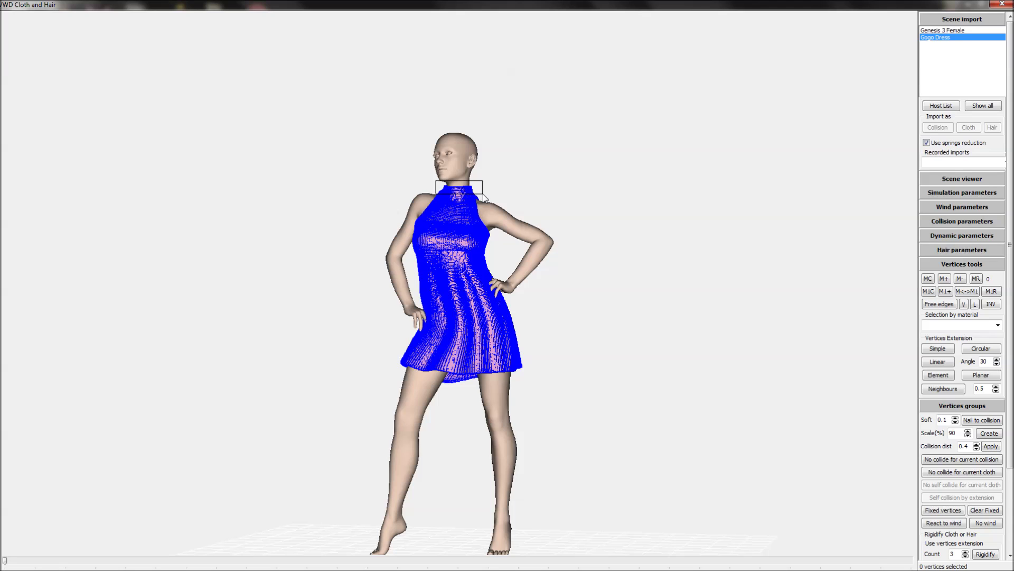
{"action": "left_click_drag", "start_coordinate": [484, 198], "coordinate": [484, 198]}
{"action": "left_click_drag", "start_coordinate": [577, 200], "coordinate": [540, 208]}
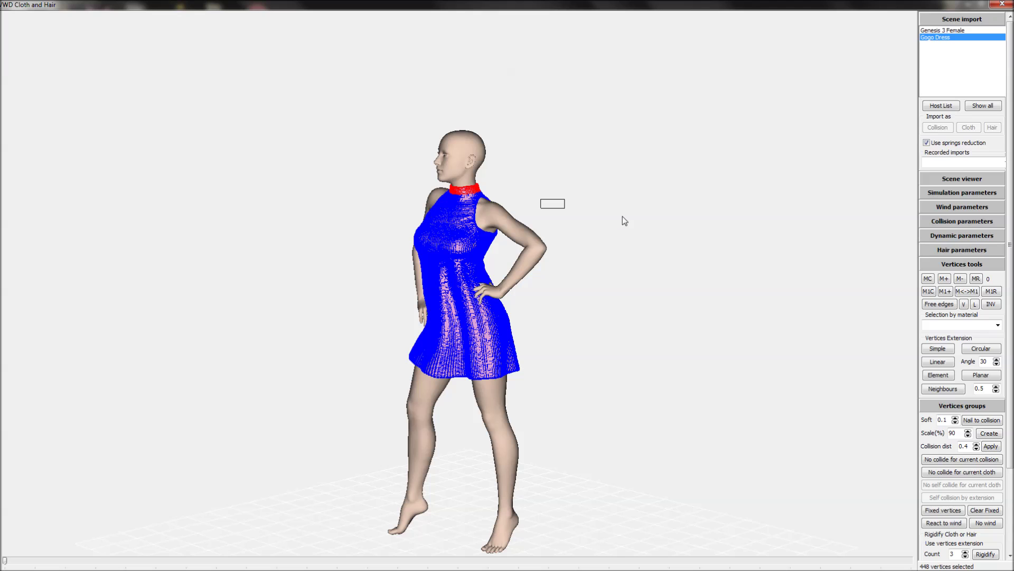
{"action": "left_click", "coordinate": [577, 226]}
{"action": "left_click_drag", "start_coordinate": [557, 214], "coordinate": [531, 197]}
{"action": "left_click_drag", "start_coordinate": [468, 197], "coordinate": [474, 200]}
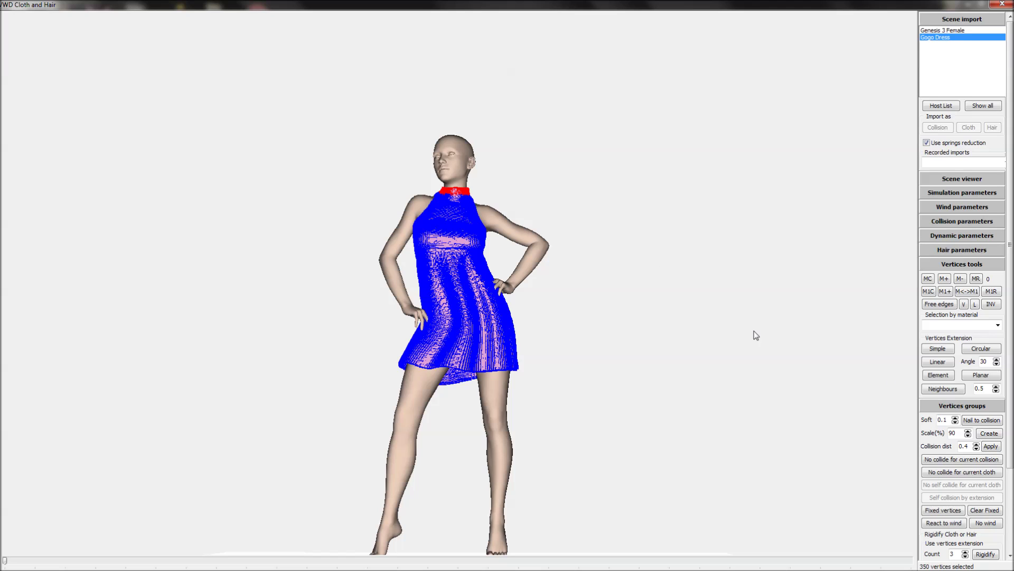
{"action": "left_click", "coordinate": [984, 433]}
Step: Run a static simulation with the default parameters so the dress drapes over the figure, and stop it once settled
{"action": "left_click", "coordinate": [972, 191]}
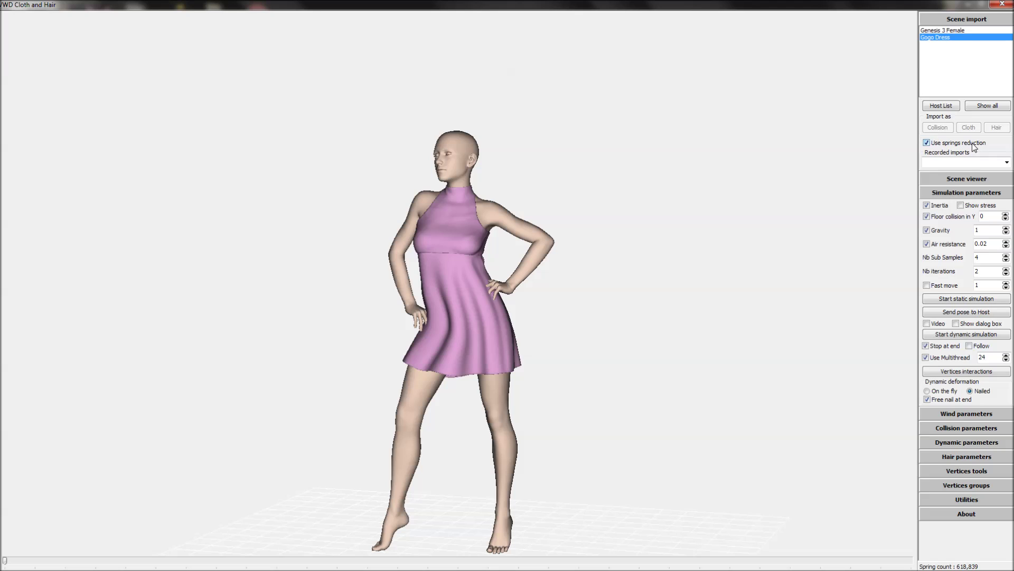
{"action": "left_click", "coordinate": [970, 299]}
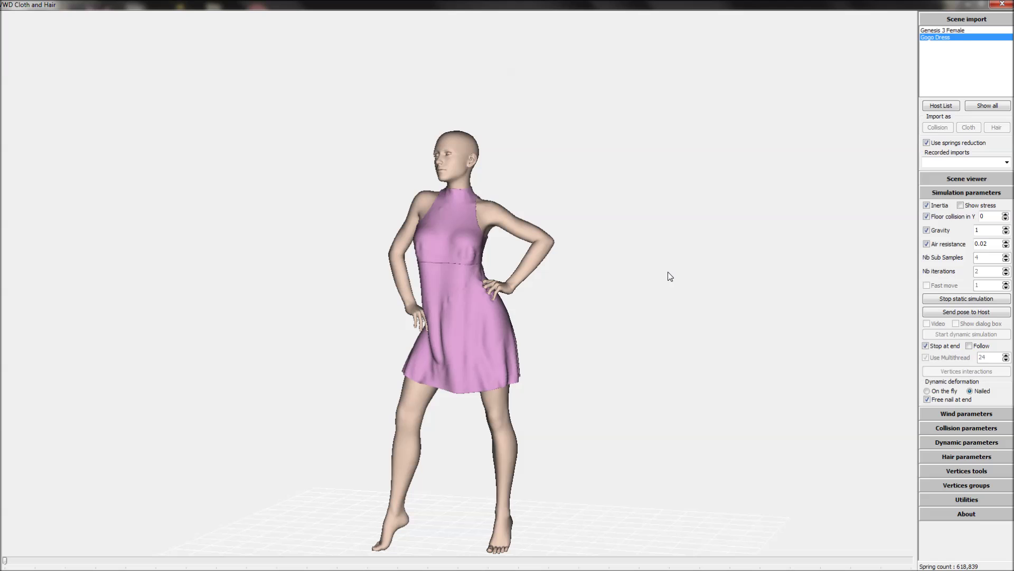
{"action": "mouse_move", "coordinate": [574, 317]}
{"action": "left_mouse_down"}
{"action": "mouse_move", "coordinate": [601, 315]}
{"action": "mouse_move", "coordinate": [577, 319]}
{"action": "left_mouse_up"}
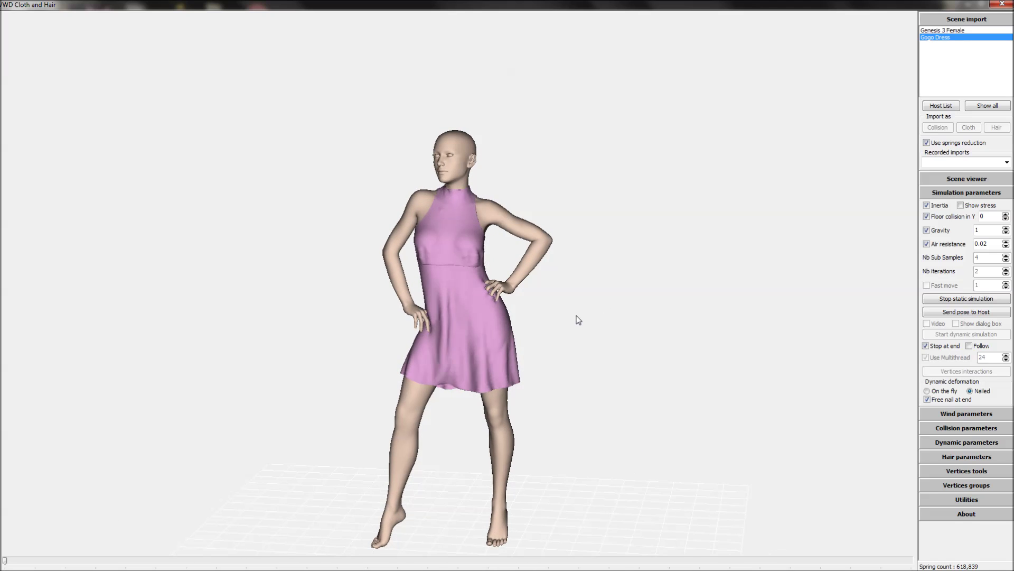
{"action": "mouse_move", "coordinate": [564, 310]}
{"action": "left_mouse_down"}
{"action": "mouse_move", "coordinate": [579, 304]}
{"action": "mouse_move", "coordinate": [568, 311]}
{"action": "left_mouse_up"}
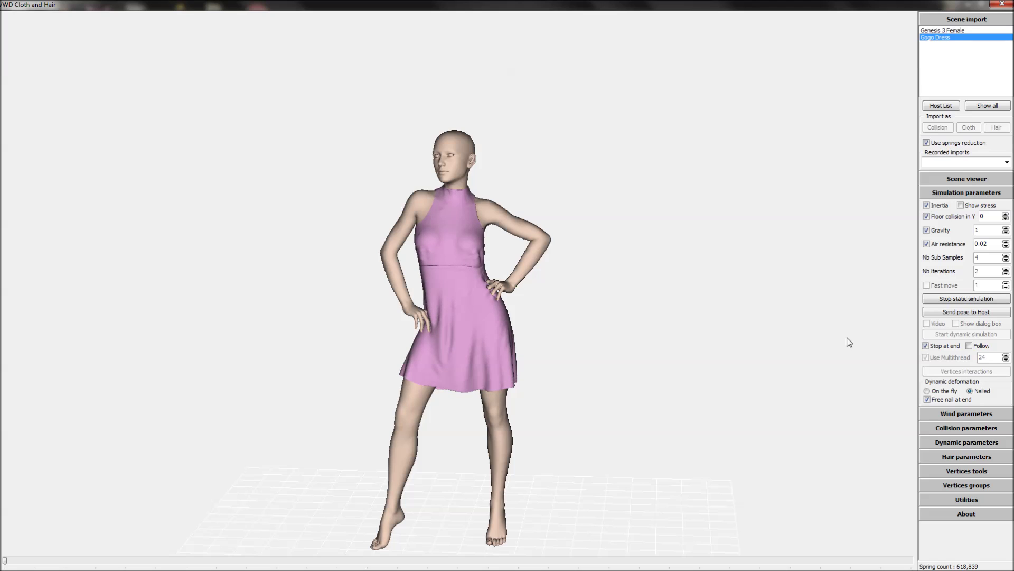
{"action": "left_click", "coordinate": [966, 300]}
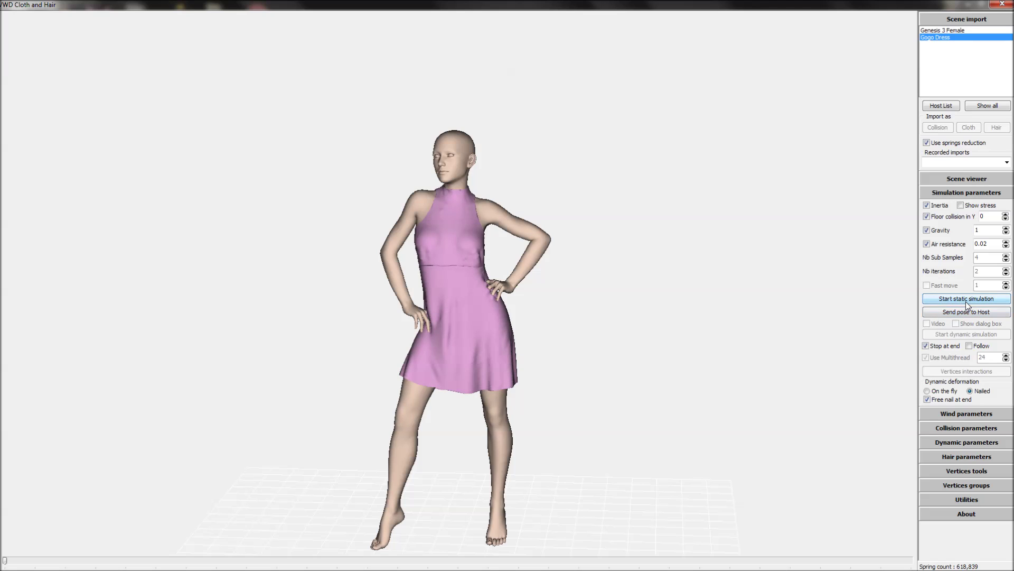
Step: Send the simulated dress pose to the host and return the scene viewer to its compact size
{"action": "left_click", "coordinate": [967, 310]}
{"action": "left_click", "coordinate": [966, 312]}
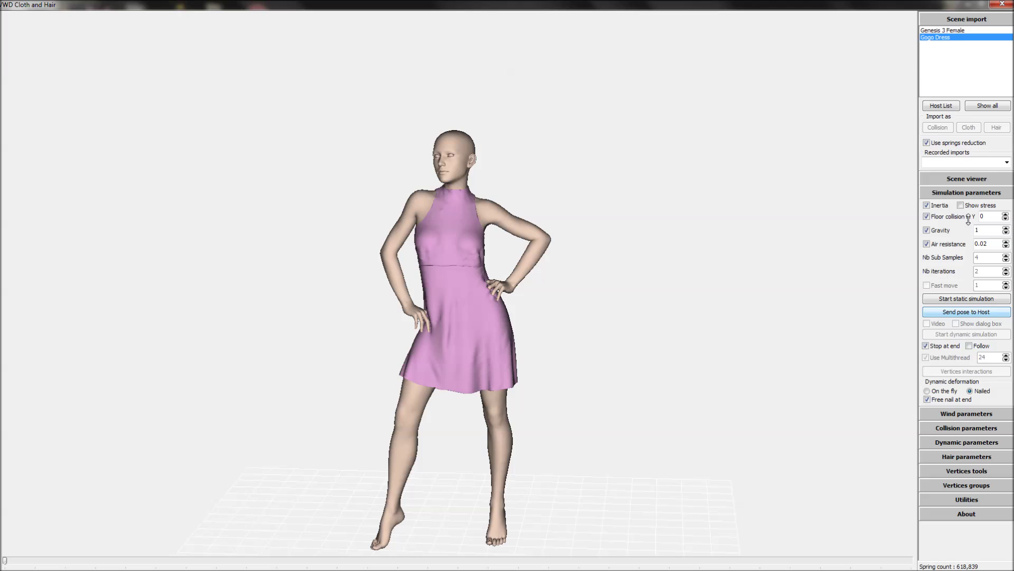
{"action": "right_click", "coordinate": [978, 177]}
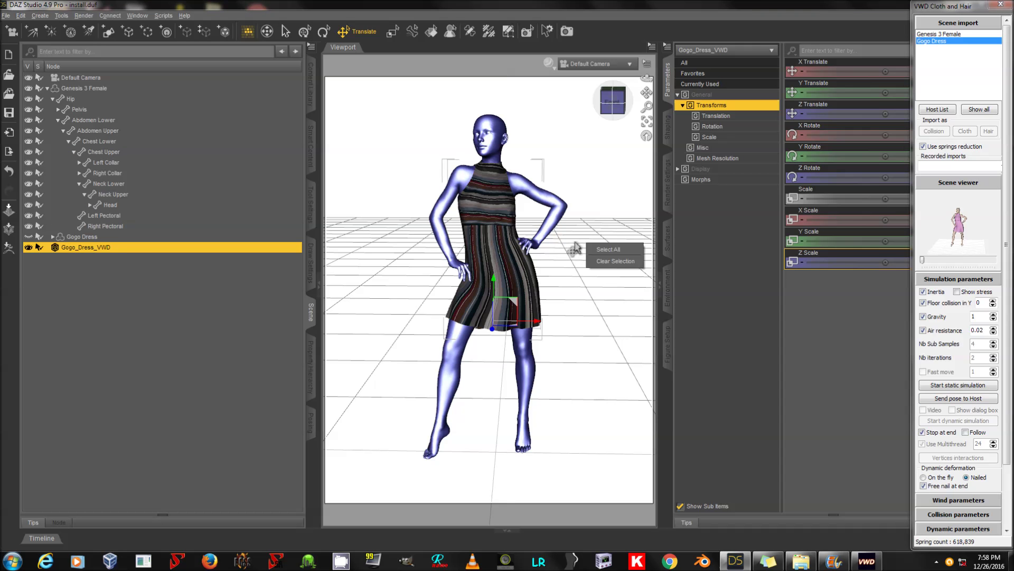
Step: Compare the original and draped shapes of Gogo_Dress_VWD by varying its VWDStatic morph between 0% and about 90%
{"action": "left_click", "coordinate": [606, 213]}
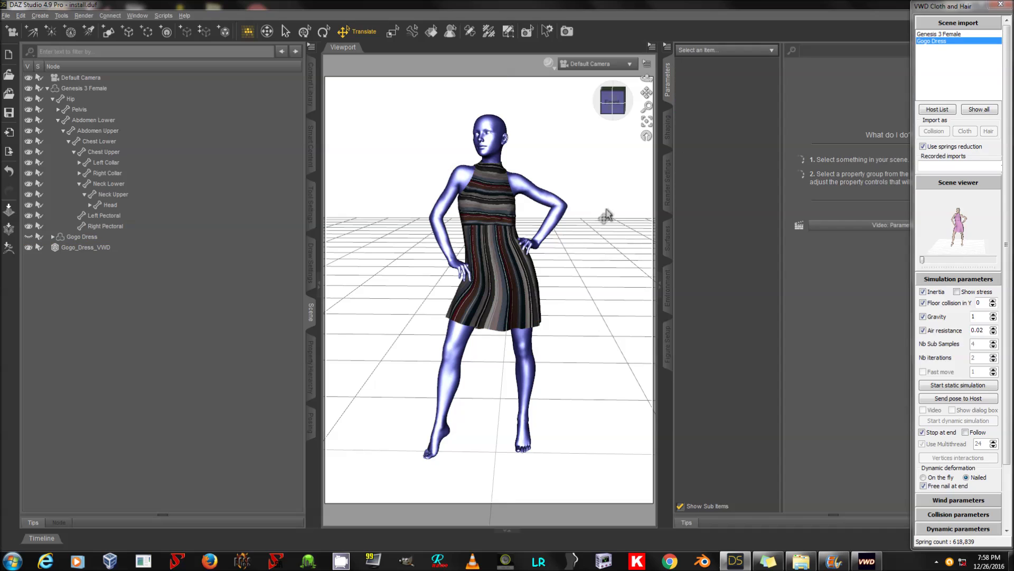
{"action": "left_click", "coordinate": [90, 250]}
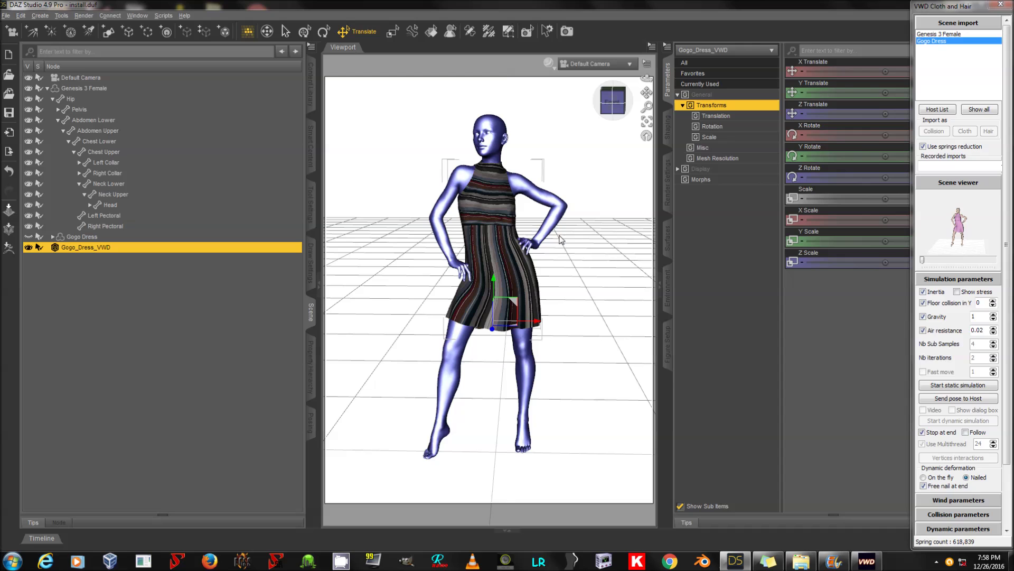
{"action": "left_click", "coordinate": [750, 180]}
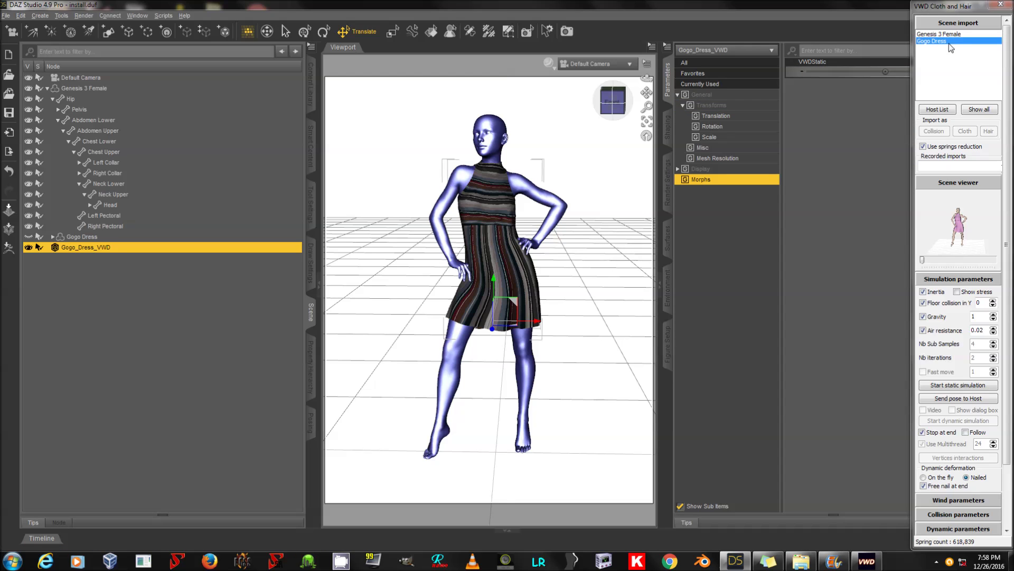
{"action": "left_click_drag", "start_coordinate": [946, 8], "coordinate": [928, 163]}
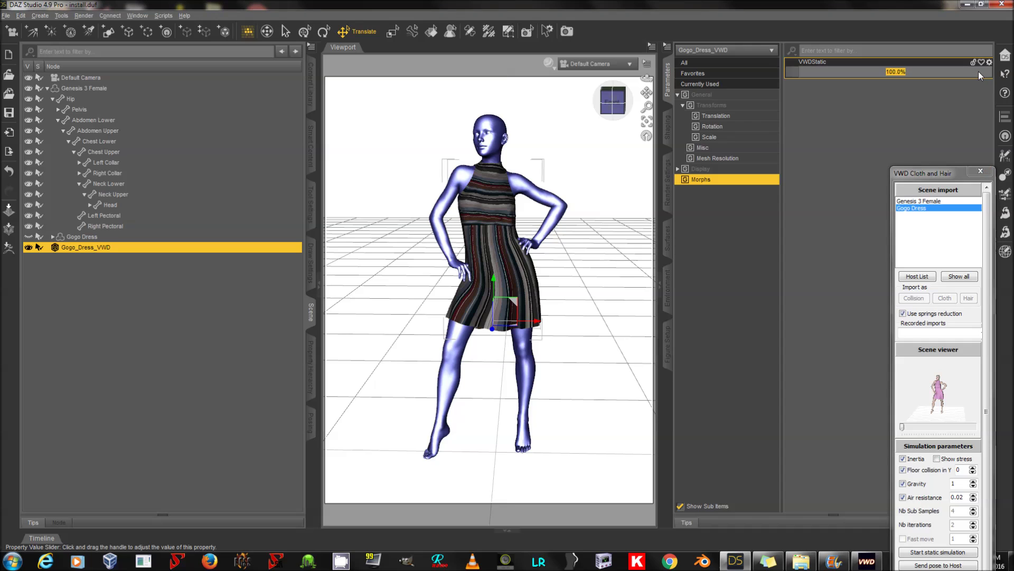
{"action": "left_click", "coordinate": [978, 73]}
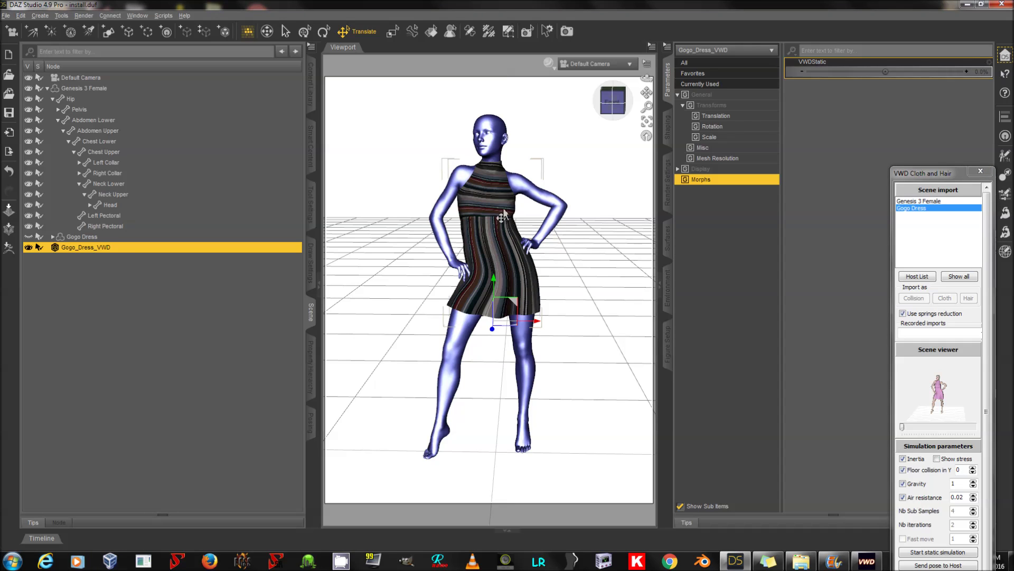
{"action": "left_click_drag", "start_coordinate": [886, 72], "coordinate": [921, 71]}
Step: Exit VWD Cloth and Hair and confirm closing the program
{"action": "left_click_drag", "start_coordinate": [935, 172], "coordinate": [903, 11]}
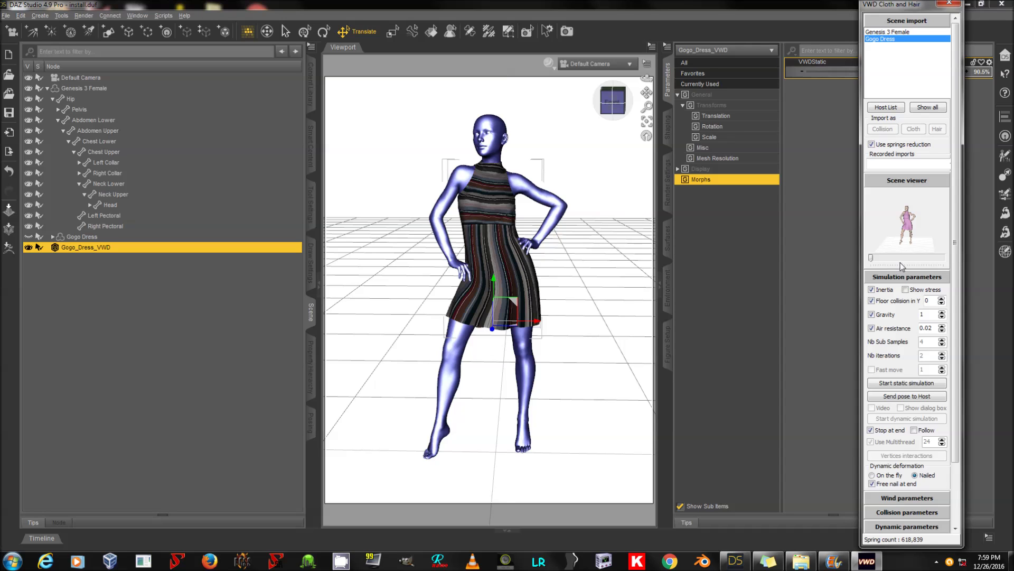
{"action": "left_click", "coordinate": [958, 4]}
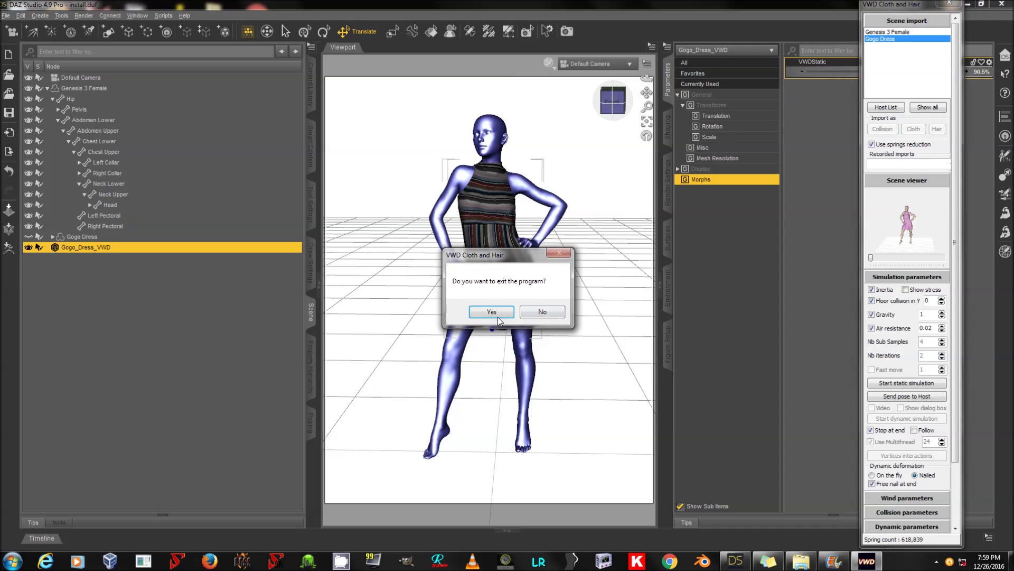
{"action": "left_click", "coordinate": [491, 312]}
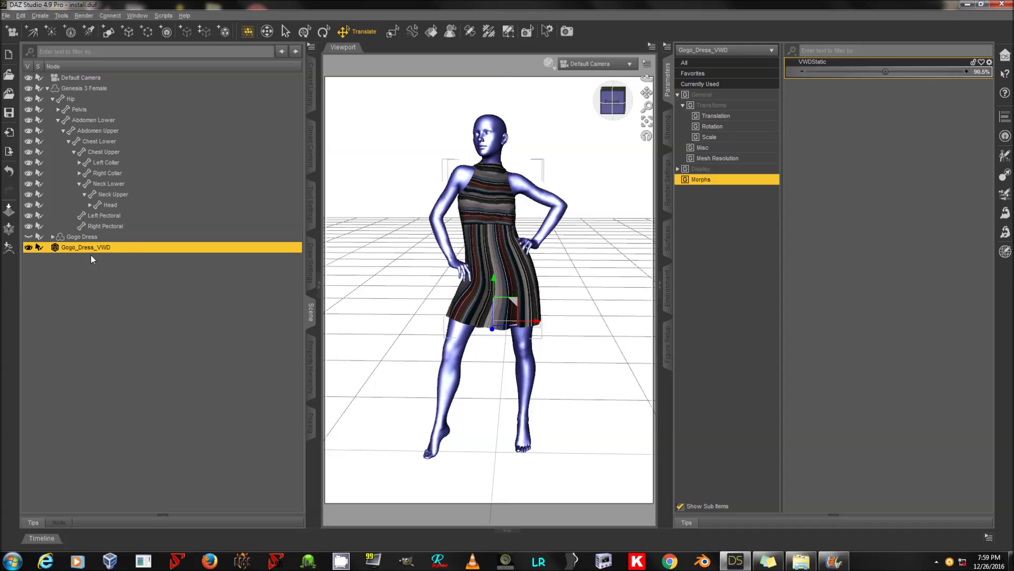
Step: Set the VWDStatic morph of Gogo_Dress_VWD to 100%
{"action": "left_click", "coordinate": [981, 71]}
{"action": "type", "text": "100"}
{"action": "key", "text": "Return"}
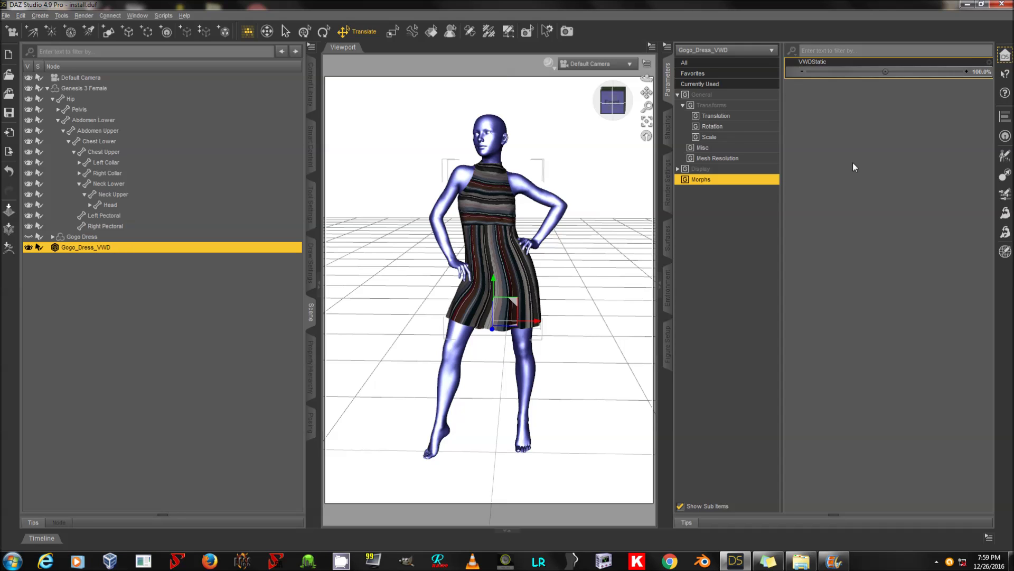
Step: Compare the original Gogo Dress with Gogo_Dress_VWD by toggling their visibility, leaving only the VWD dress shown
{"action": "left_click", "coordinate": [77, 237]}
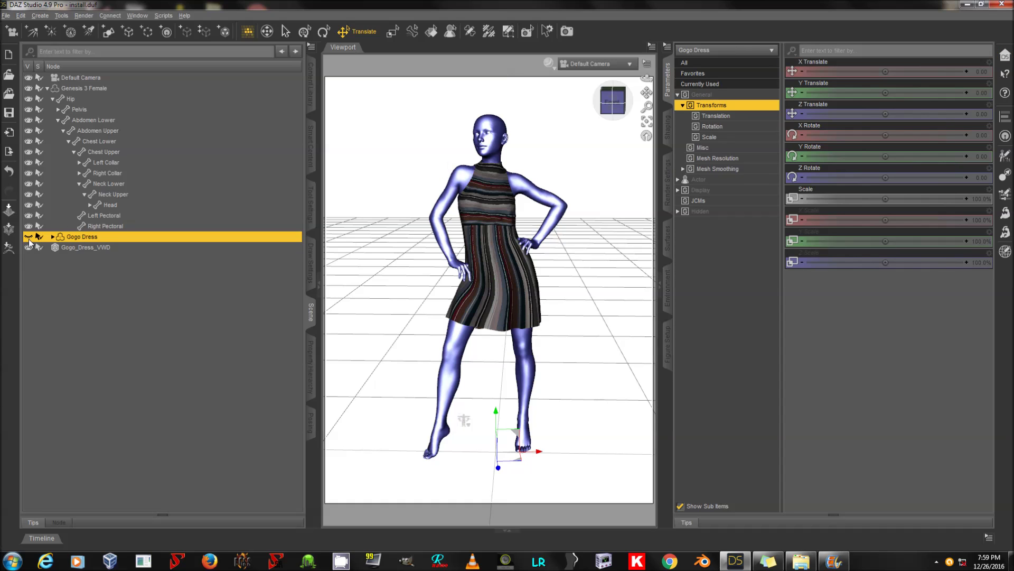
{"action": "left_click", "coordinate": [28, 247]}
{"action": "left_click", "coordinate": [26, 247]}
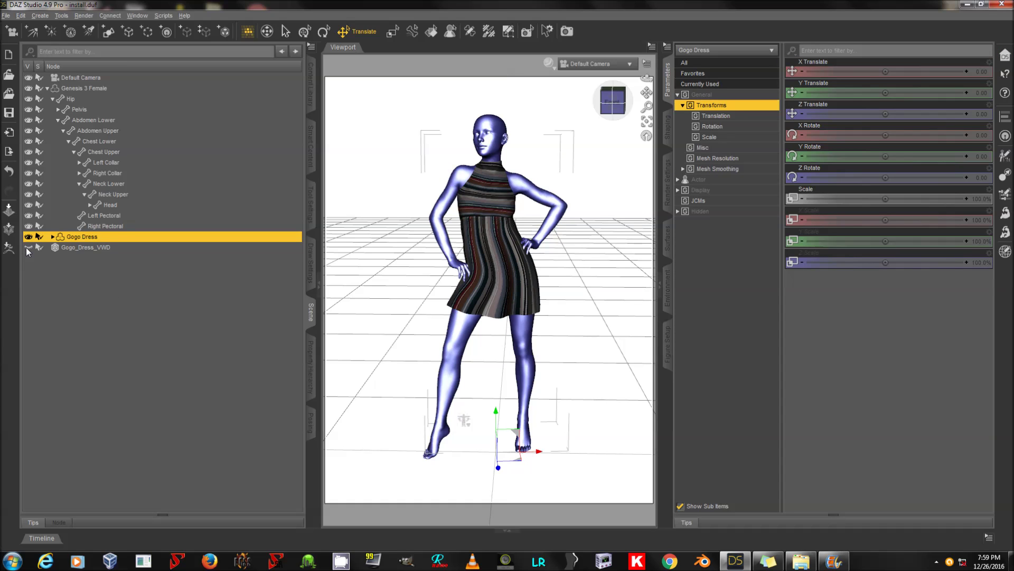
{"action": "left_click", "coordinate": [26, 247]}
{"action": "left_click", "coordinate": [28, 237]}
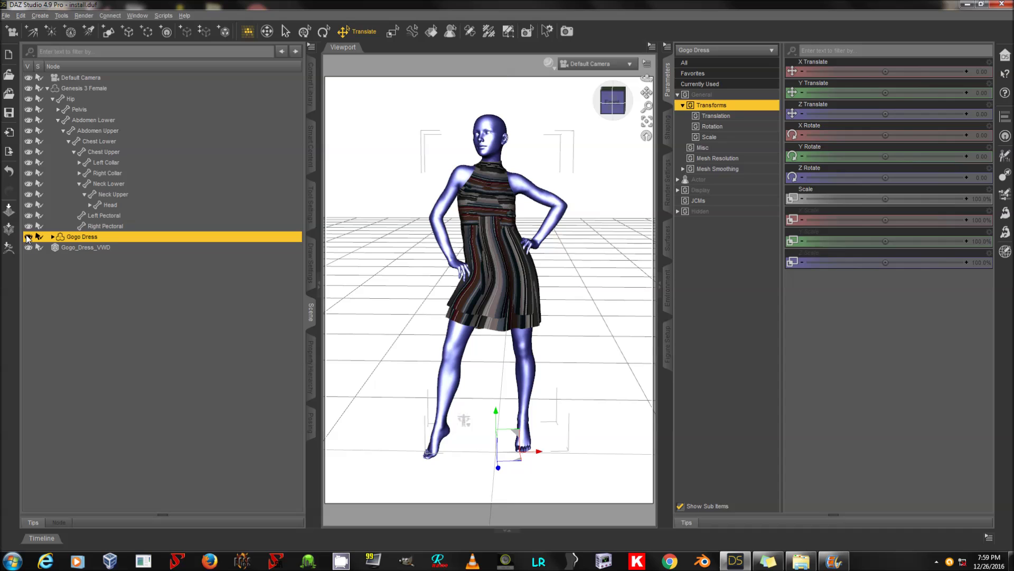
Step: Clear the scene selection and inspect the draped VWD dress on the figure from an angled view
{"action": "left_click", "coordinate": [84, 248]}
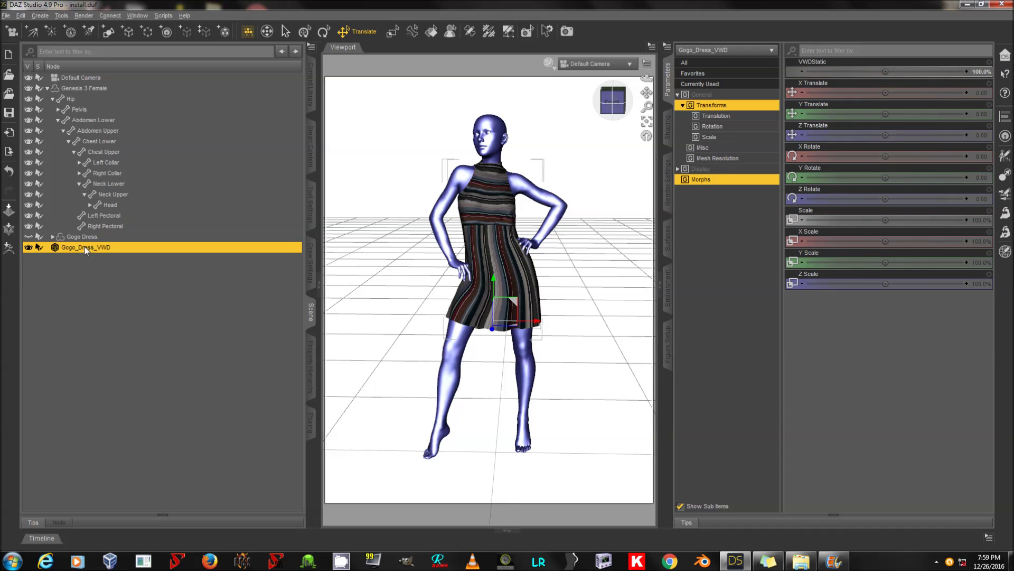
{"action": "right_click", "coordinate": [579, 253]}
{"action": "left_click", "coordinate": [621, 261]}
{"action": "left_click_drag", "start_coordinate": [647, 79], "coordinate": [648, 125]}
{"action": "left_click", "coordinate": [651, 140]}
{"action": "left_click", "coordinate": [648, 137]}
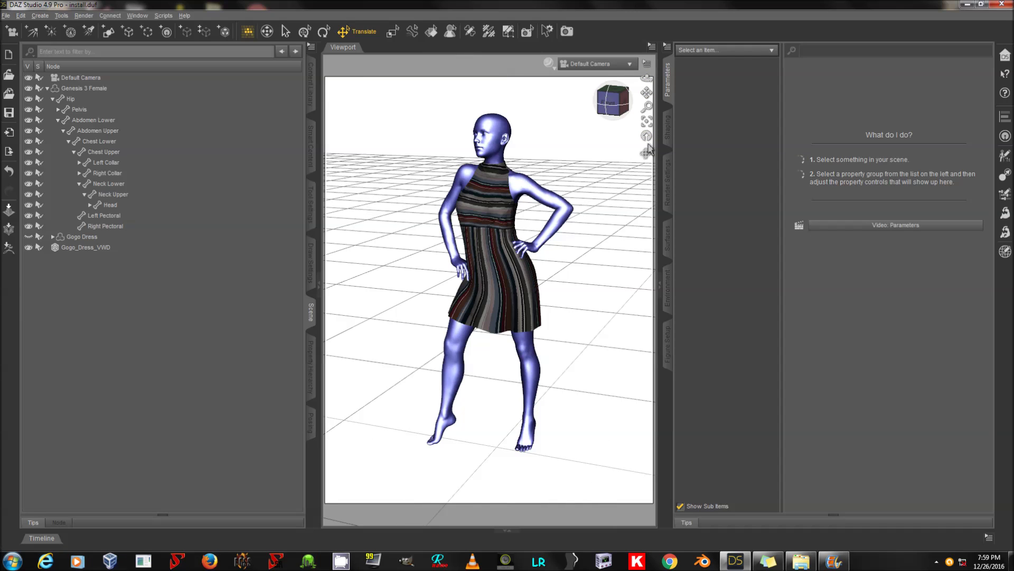
Step: Load Wildling Hair from the Long hair content onto Genesis 3 Female and check it from the front
{"action": "left_click", "coordinate": [215, 87]}
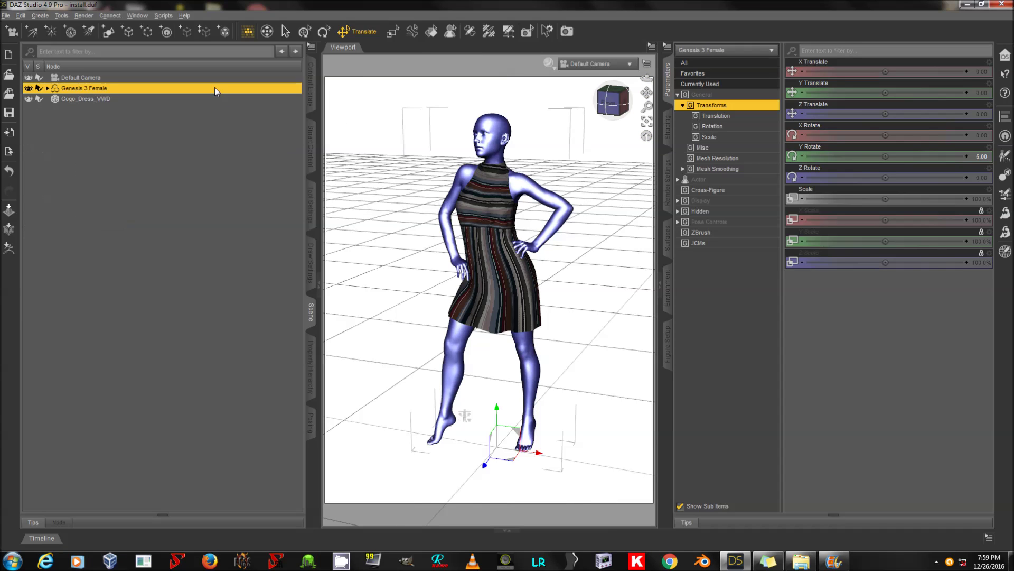
{"action": "left_click", "coordinate": [312, 156]}
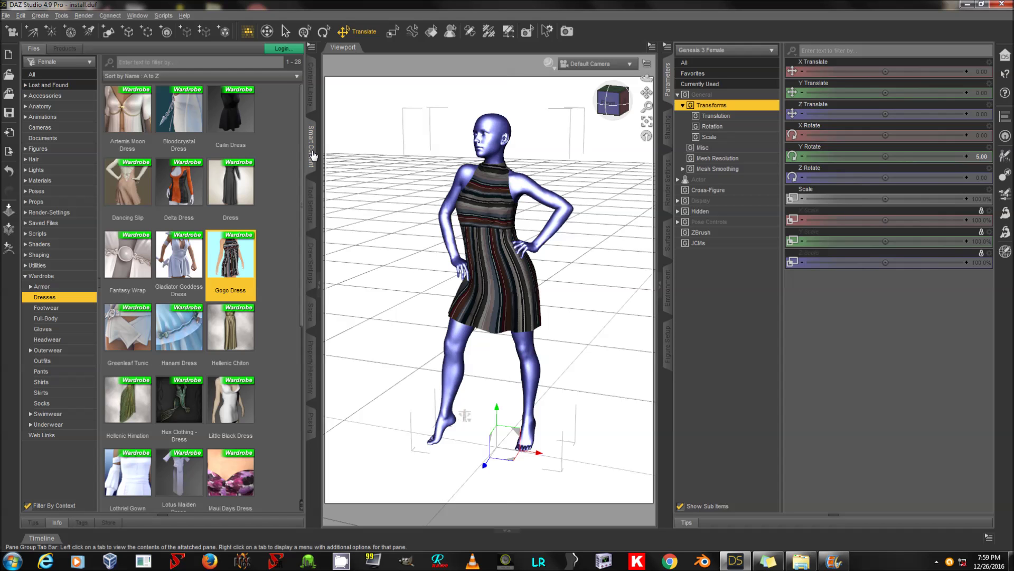
{"action": "left_click", "coordinate": [62, 160]}
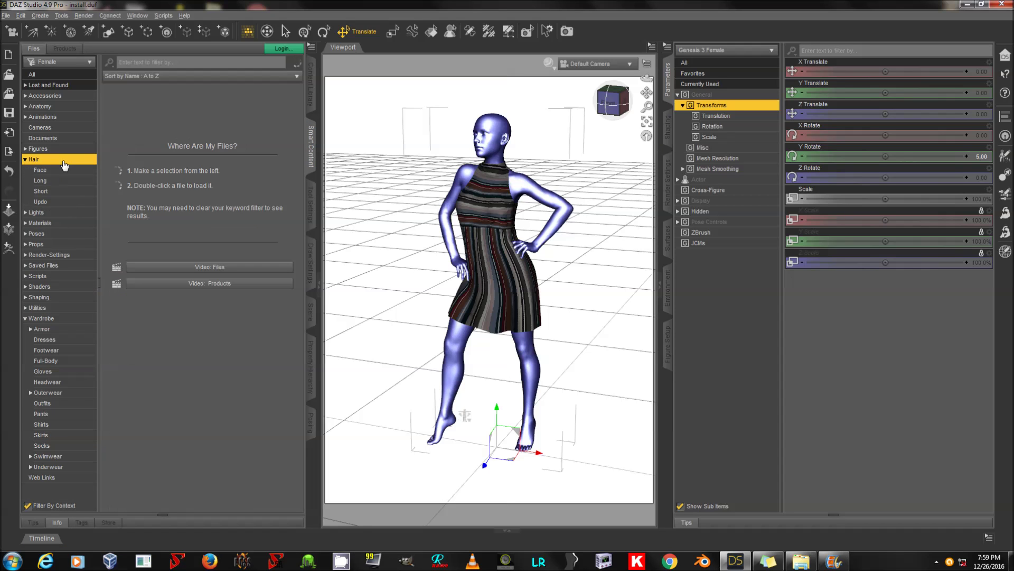
{"action": "left_click", "coordinate": [61, 181]}
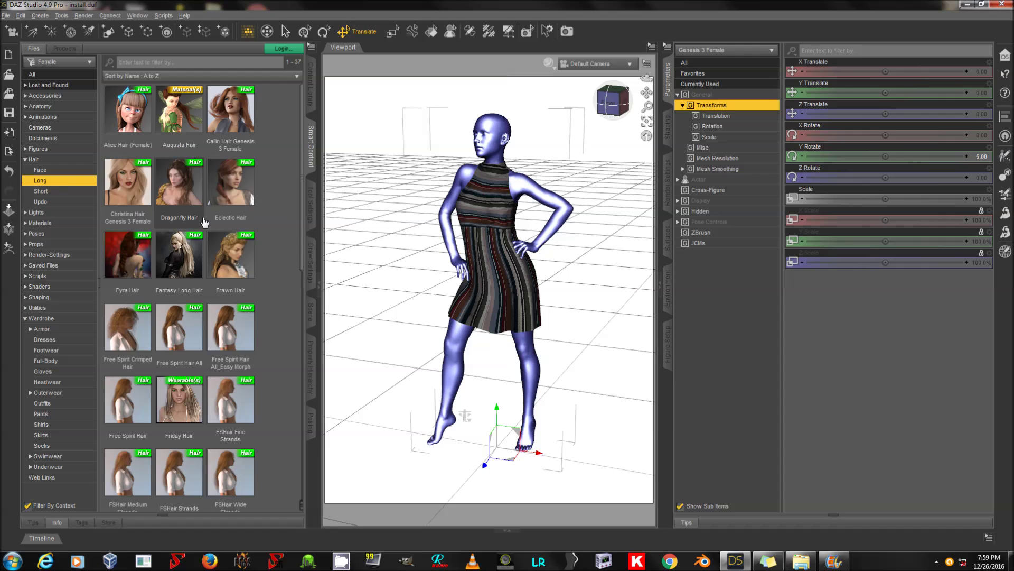
{"action": "scroll", "coordinate": [273, 238], "scroll_direction": "down", "scroll_amount": 3}
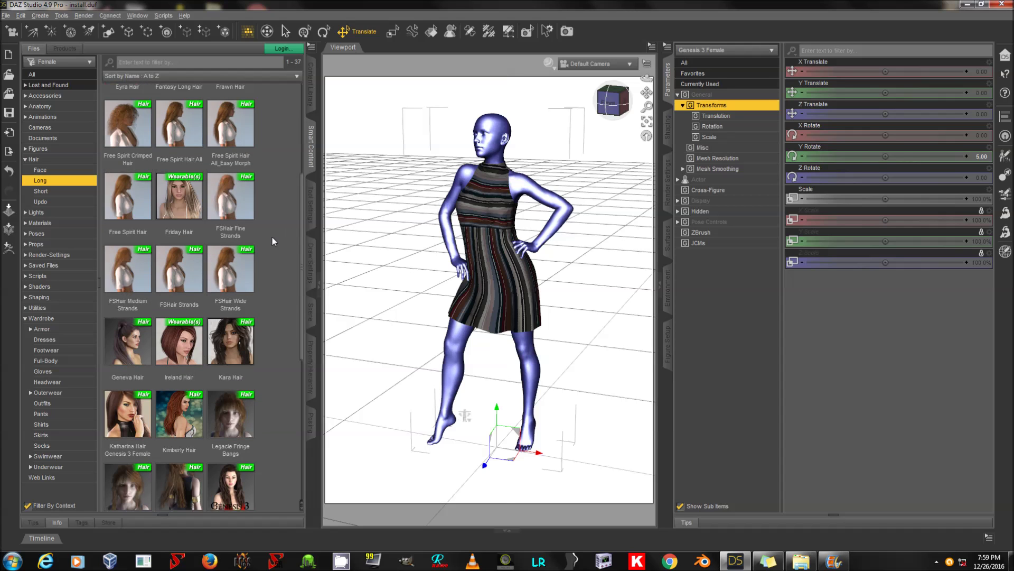
{"action": "scroll", "coordinate": [273, 238], "scroll_direction": "down", "scroll_amount": 3}
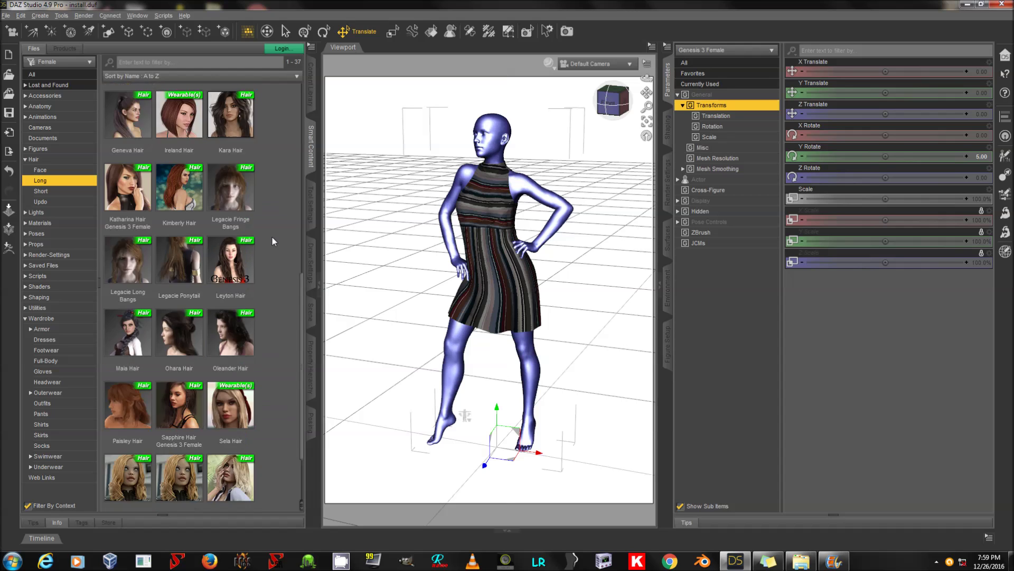
{"action": "scroll", "coordinate": [273, 242], "scroll_direction": "down", "scroll_amount": 1}
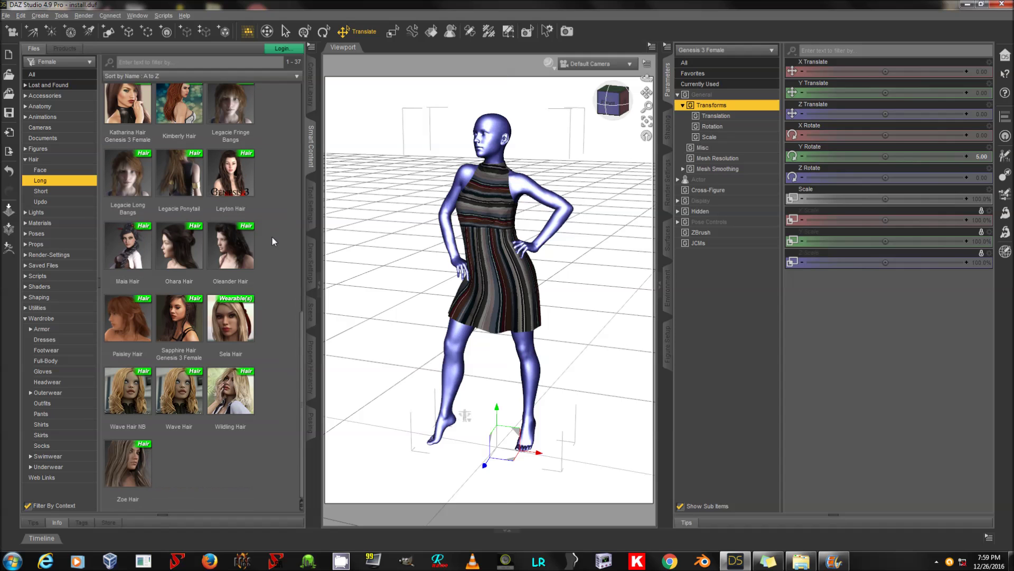
{"action": "double_click", "coordinate": [241, 401]}
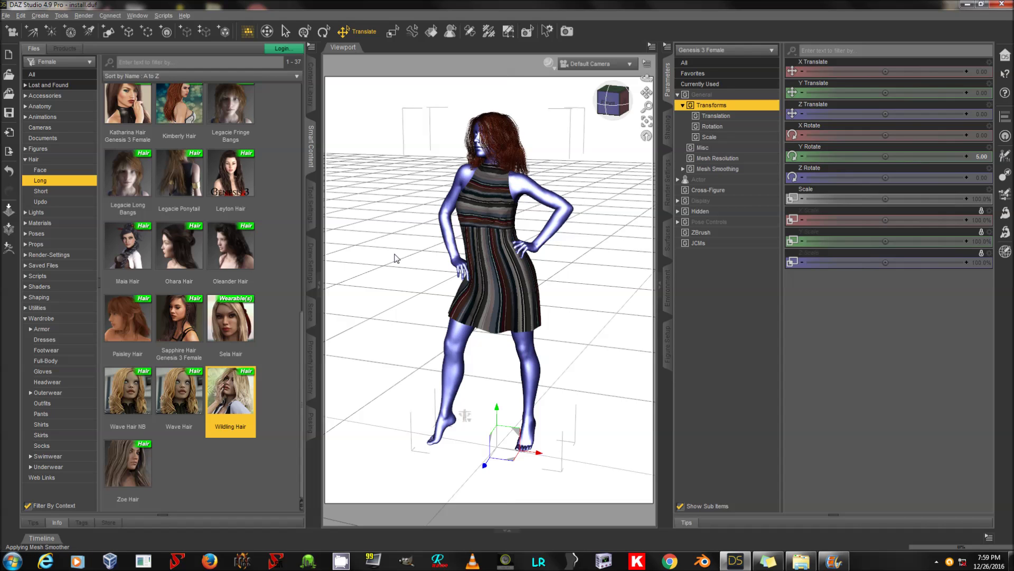
{"action": "mouse_move", "coordinate": [646, 78]}
{"action": "left_mouse_down"}
{"action": "mouse_move", "coordinate": [649, 88]}
{"action": "mouse_move", "coordinate": [692, 88]}
{"action": "mouse_move", "coordinate": [651, 85]}
{"action": "mouse_move", "coordinate": [667, 87]}
{"action": "mouse_move", "coordinate": [652, 93]}
{"action": "left_mouse_up"}
Step: Expand Genesis 3 Female's scene hierarchy, check the Wildling Hair item, and start the VWD Cloth and Hair bridge with the figure selected
{"action": "left_click", "coordinate": [317, 319]}
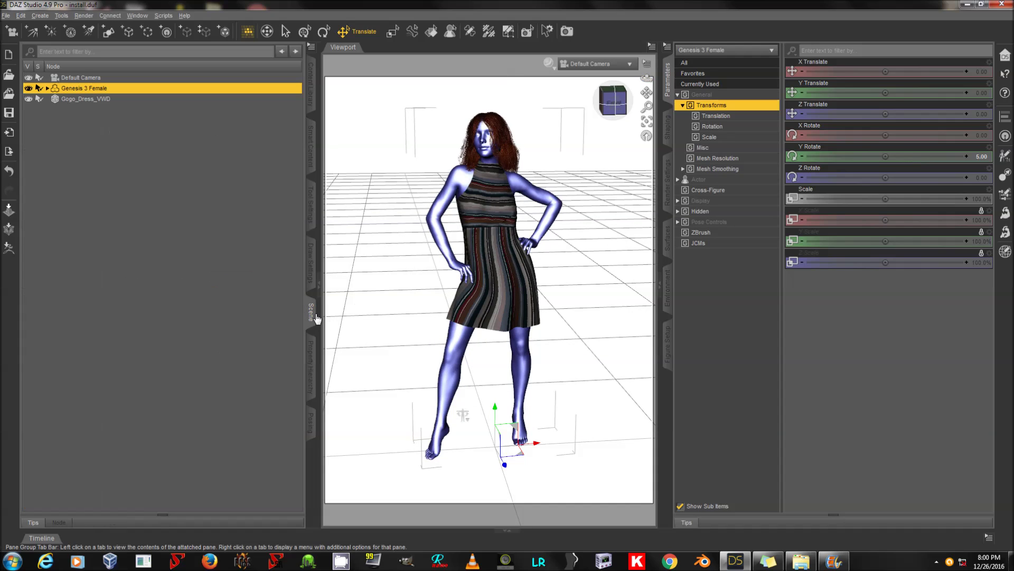
{"action": "double_click", "coordinate": [115, 90]}
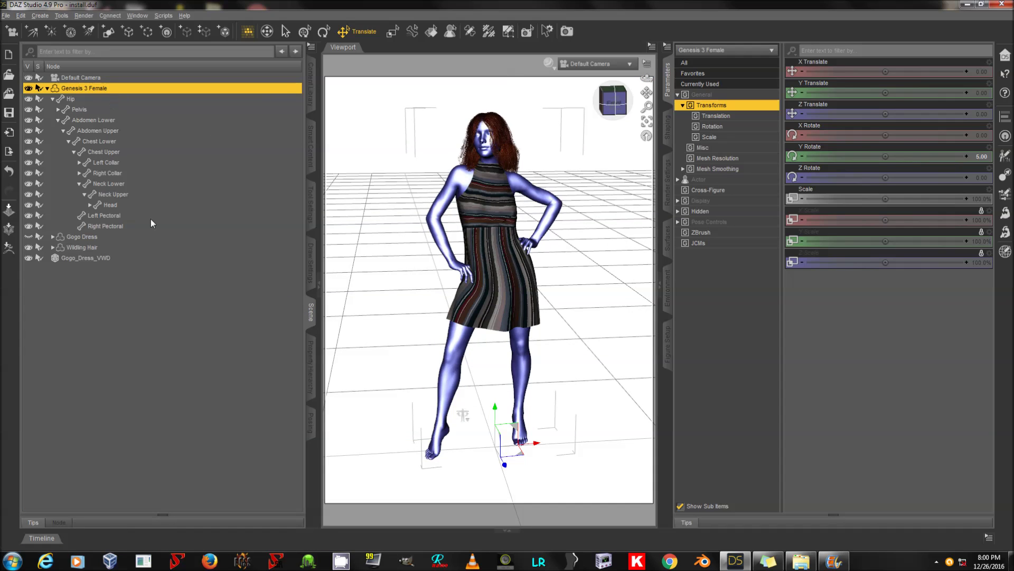
{"action": "left_click", "coordinate": [141, 247]}
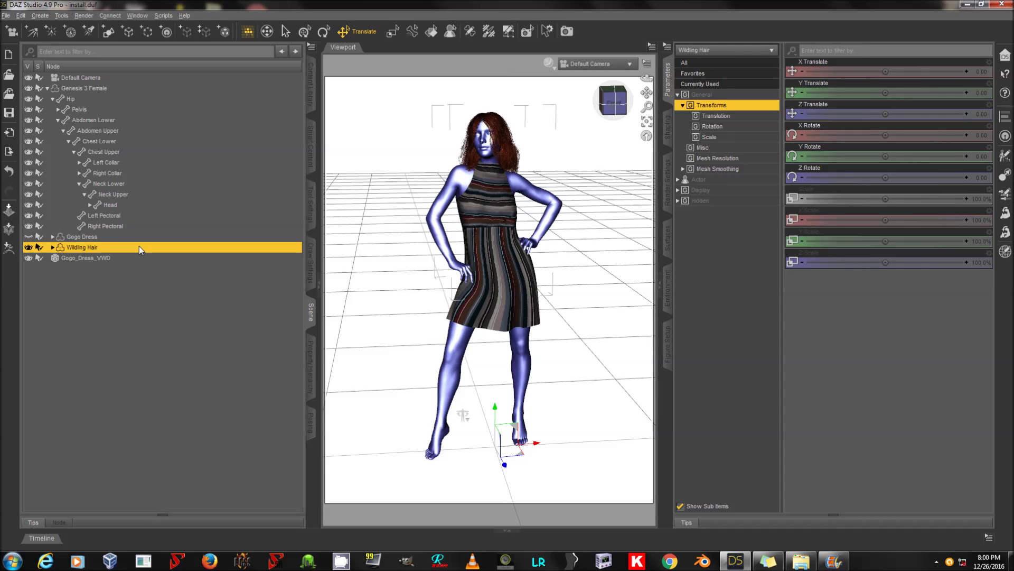
{"action": "left_click", "coordinate": [141, 88]}
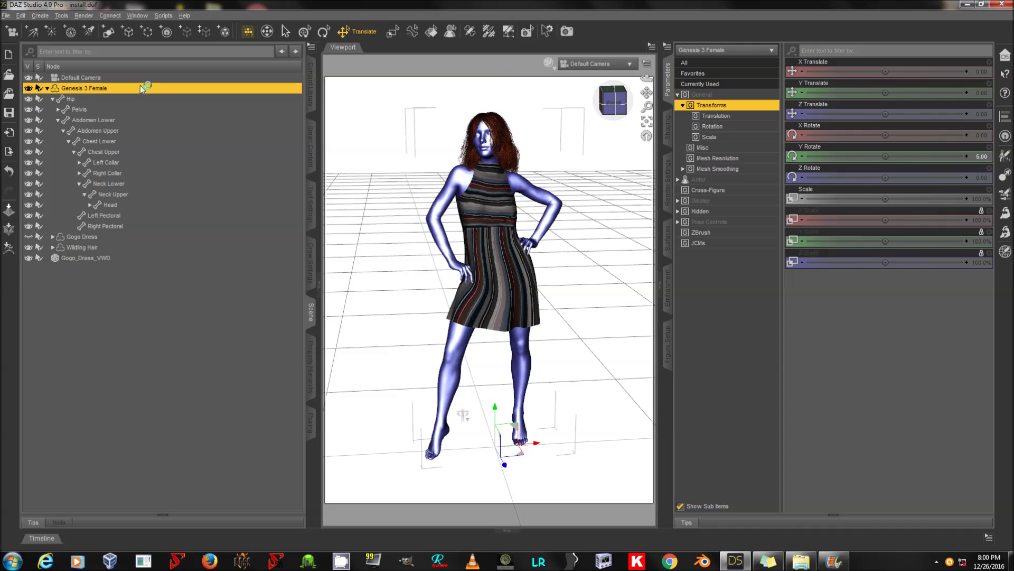
{"action": "left_click", "coordinate": [167, 17]}
{"action": "left_click", "coordinate": [182, 28]}
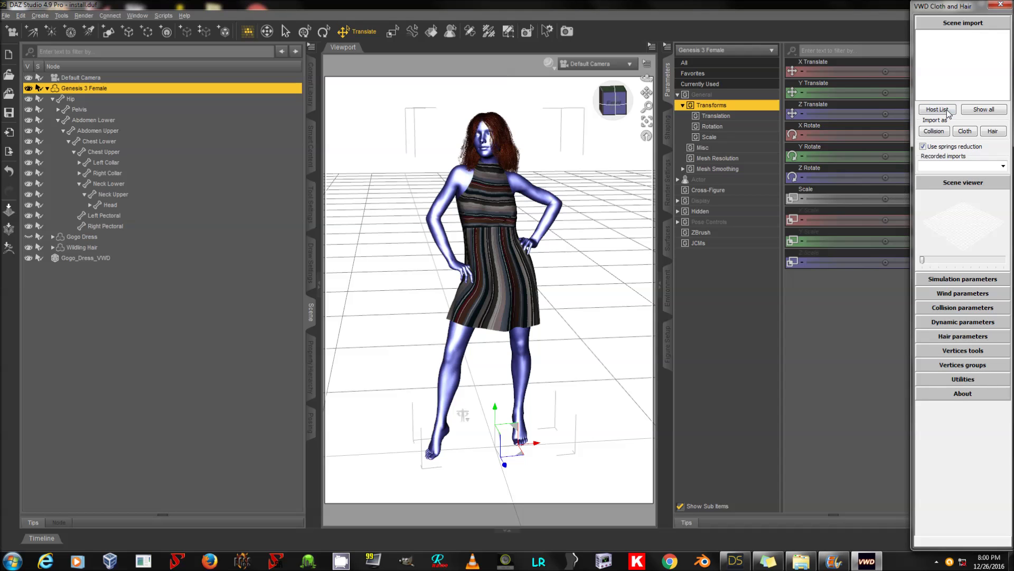
Step: List the host scene objects in VWD and import Genesis 3 Female as the collision object
{"action": "left_click", "coordinate": [938, 110]}
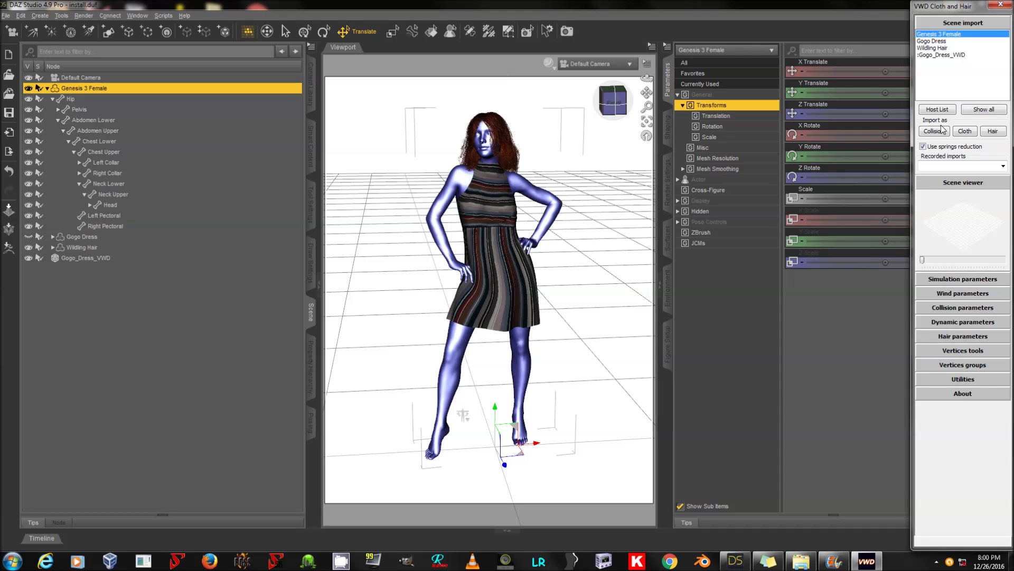
{"action": "left_click", "coordinate": [943, 131]}
{"action": "left_click", "coordinate": [974, 372]}
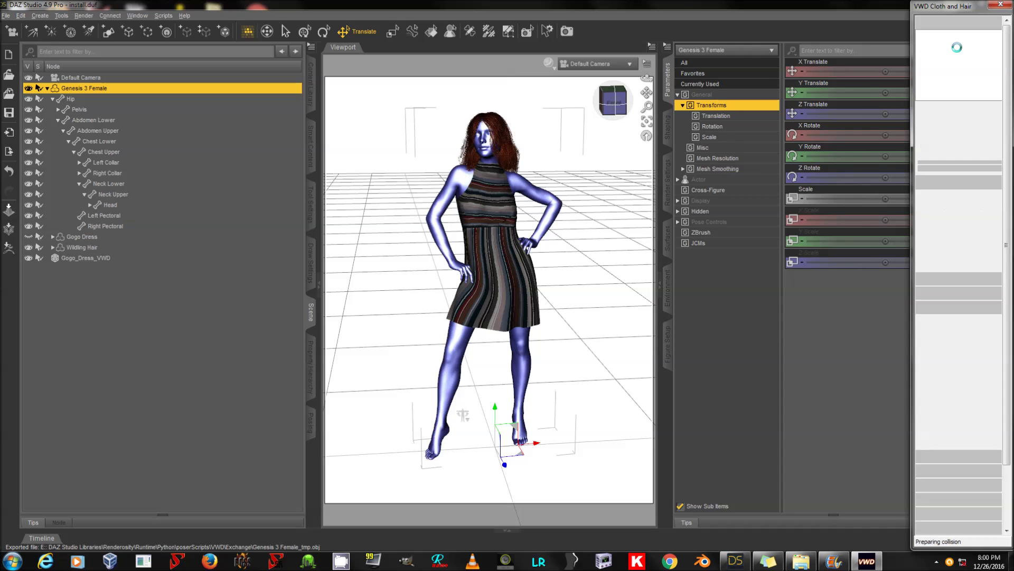
Step: Try to import Wildling Hair into VWD as cloth with the default dynamic parameters
{"action": "left_click", "coordinate": [958, 47]}
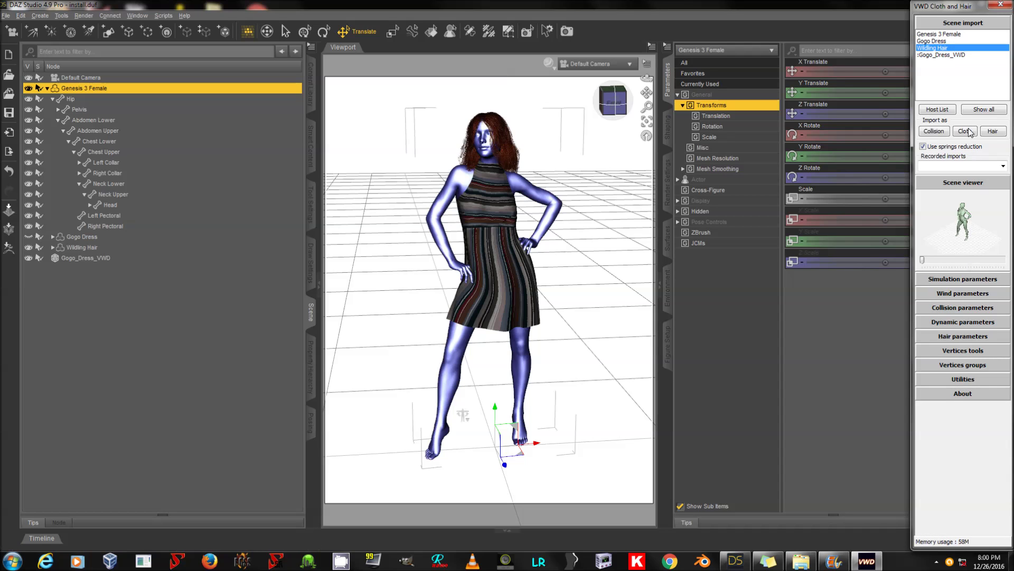
{"action": "left_click", "coordinate": [963, 133]}
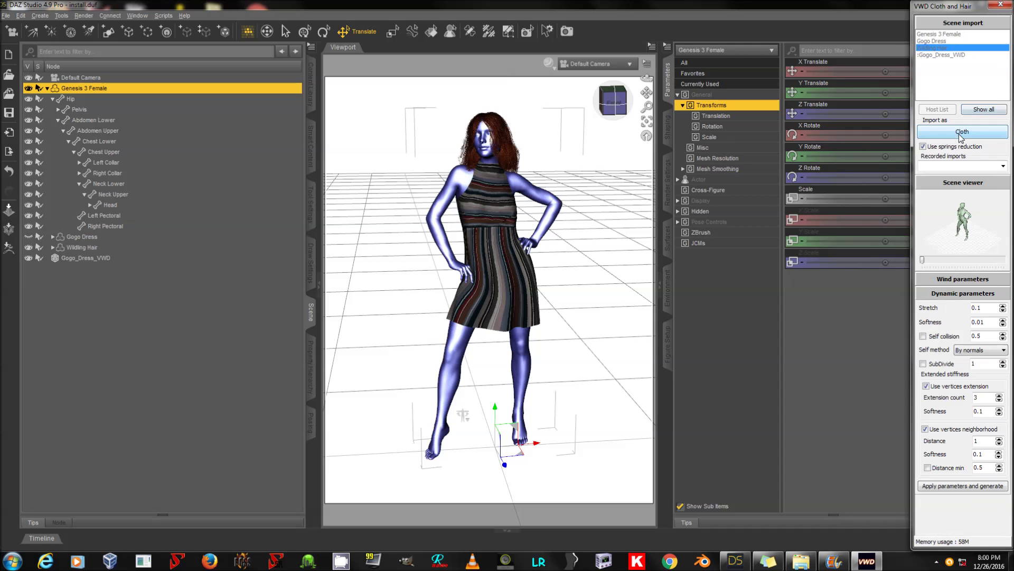
{"action": "left_click", "coordinate": [964, 486]}
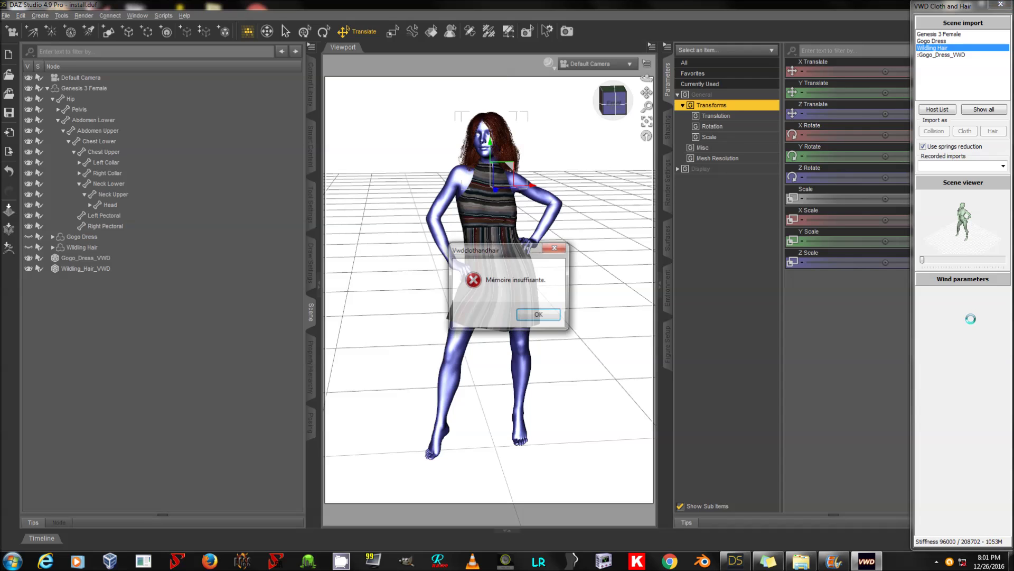
{"action": "left_click", "coordinate": [540, 316]}
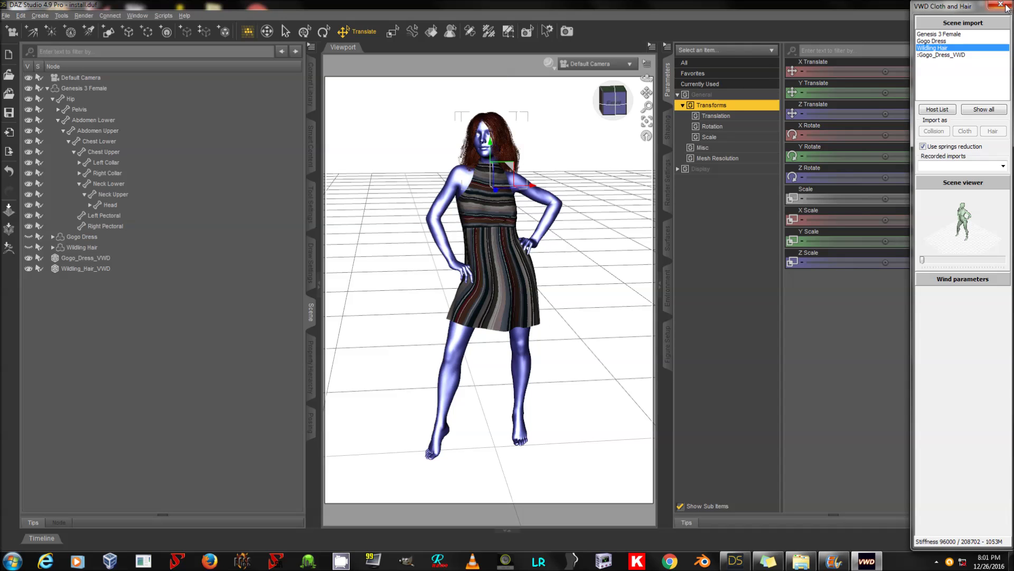
Step: Close VWD Cloth and Hair and delete Wildling Hair and its VWD copy from the scene
{"action": "left_click", "coordinate": [1002, 5]}
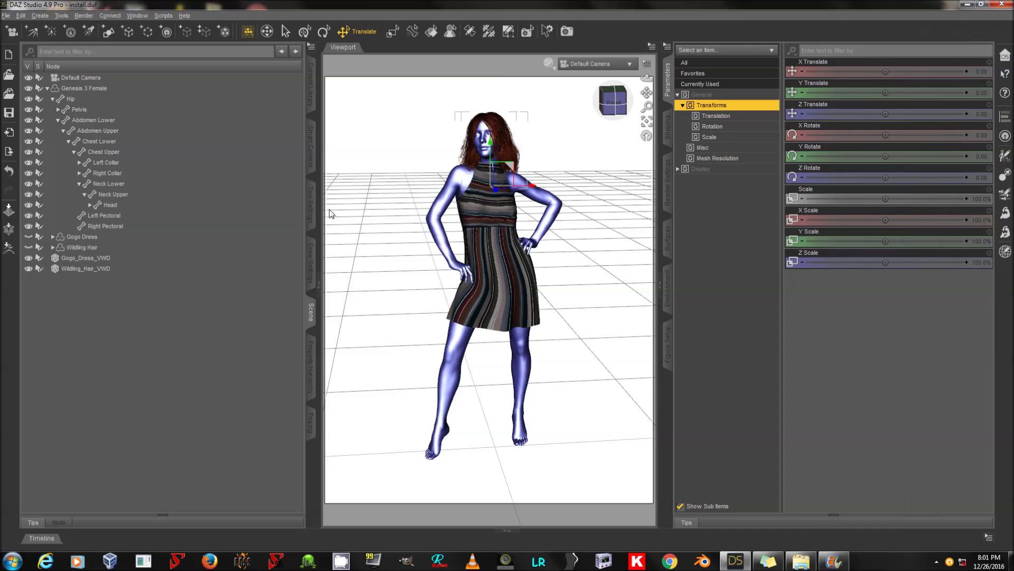
{"action": "left_click", "coordinate": [112, 268]}
{"action": "key", "text": "Delete"}
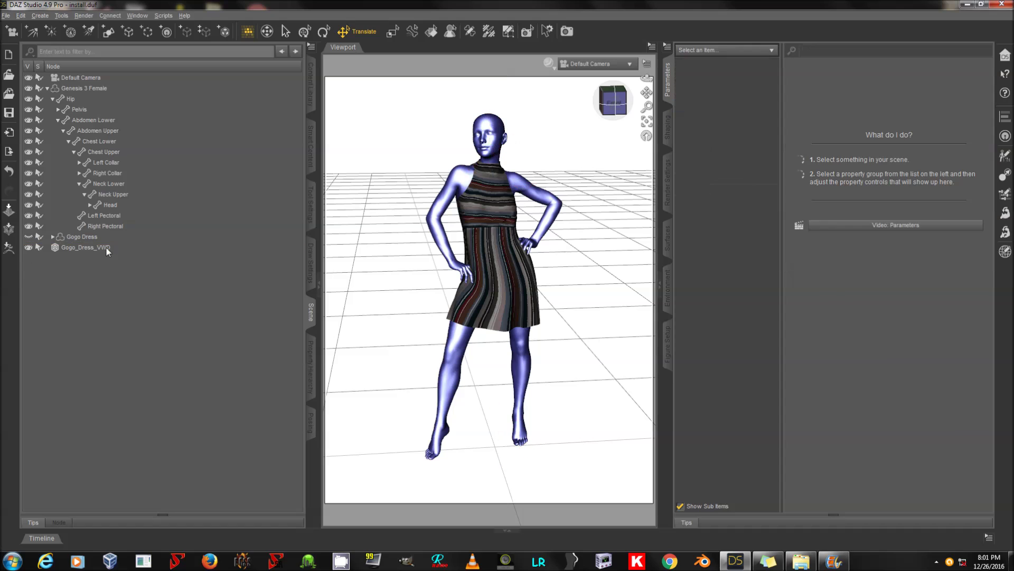
Step: Clear the scene selection and search the default Hair category of the Smart Content for "perfect"
{"action": "left_click", "coordinate": [131, 88]}
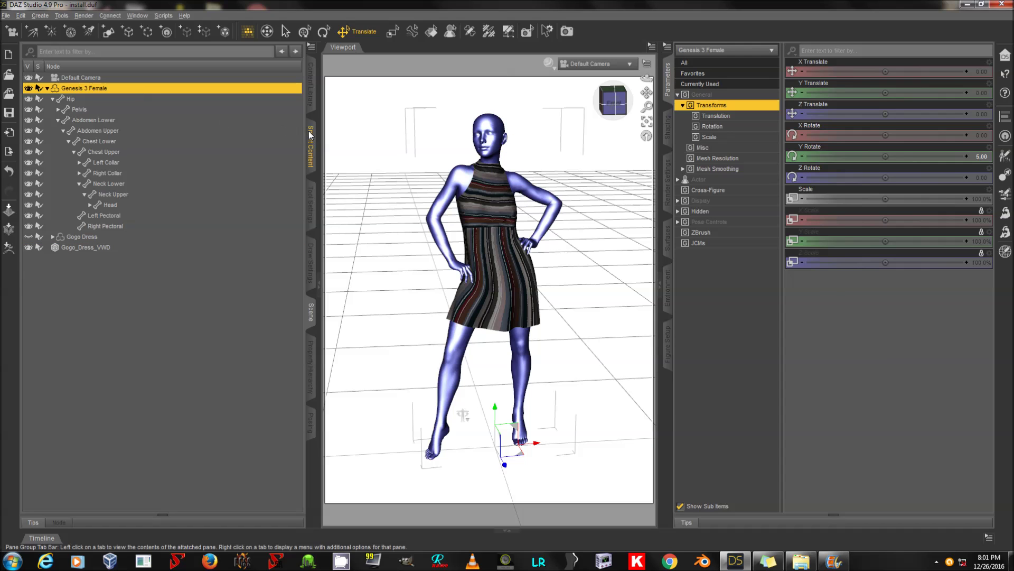
{"action": "left_click", "coordinate": [120, 278]}
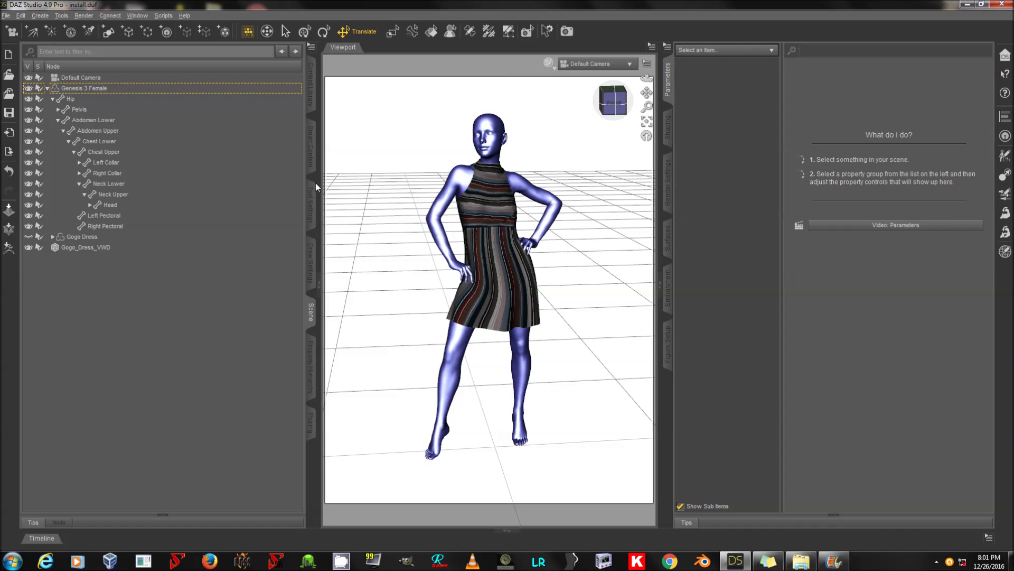
{"action": "left_click", "coordinate": [311, 152]}
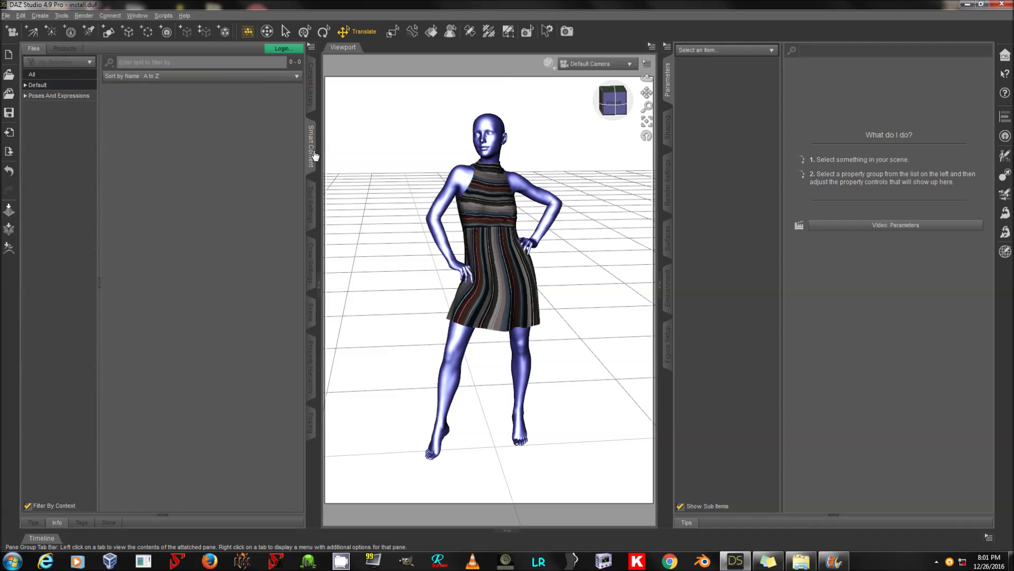
{"action": "left_click", "coordinate": [65, 82]}
{"action": "left_click", "coordinate": [55, 181]}
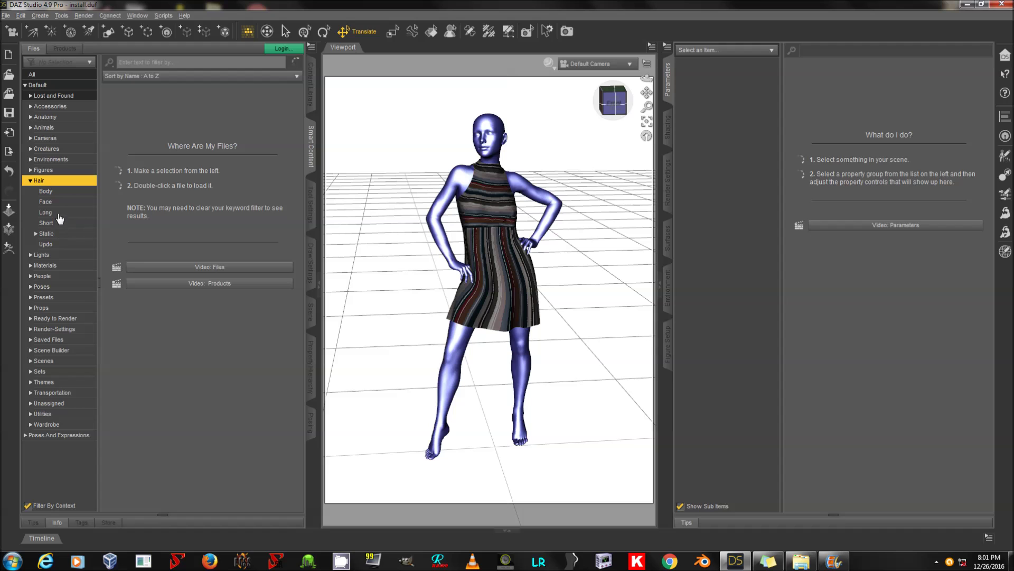
{"action": "left_click", "coordinate": [59, 212]}
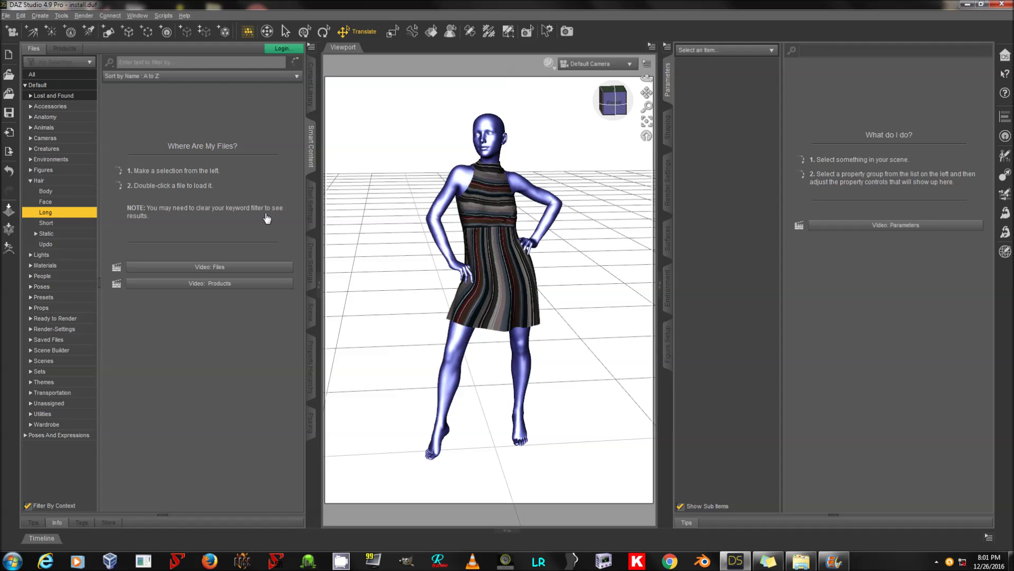
{"action": "left_click", "coordinate": [191, 63]}
{"action": "type", "text": "perfect"}
{"action": "left_click", "coordinate": [39, 180]}
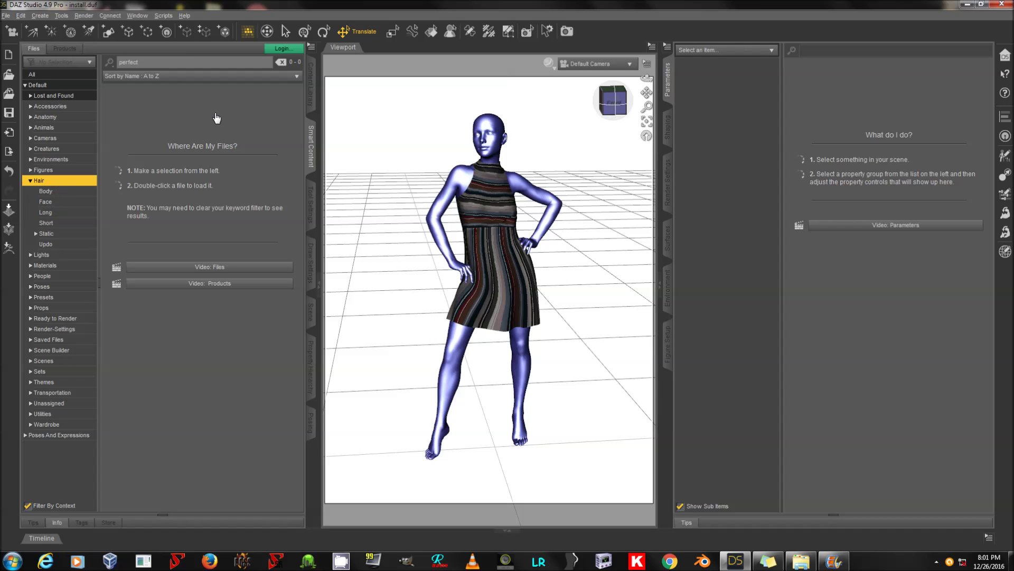
Step: Search the hair content for "Pure" and load the PH Catwalk hair into the scene
{"action": "double_click", "coordinate": [146, 62]}
{"action": "type", "text": "Pure"}
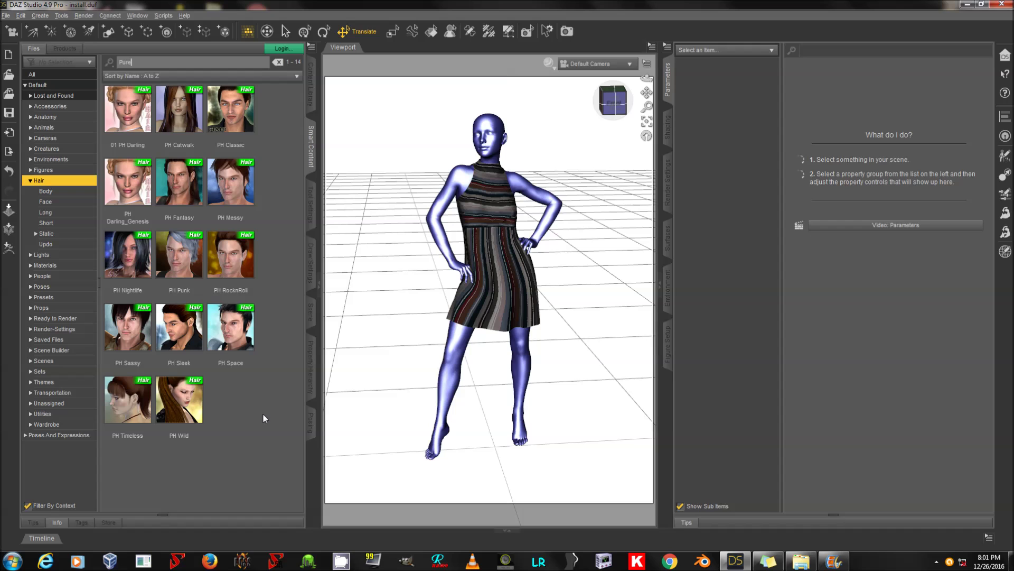
{"action": "double_click", "coordinate": [176, 122]}
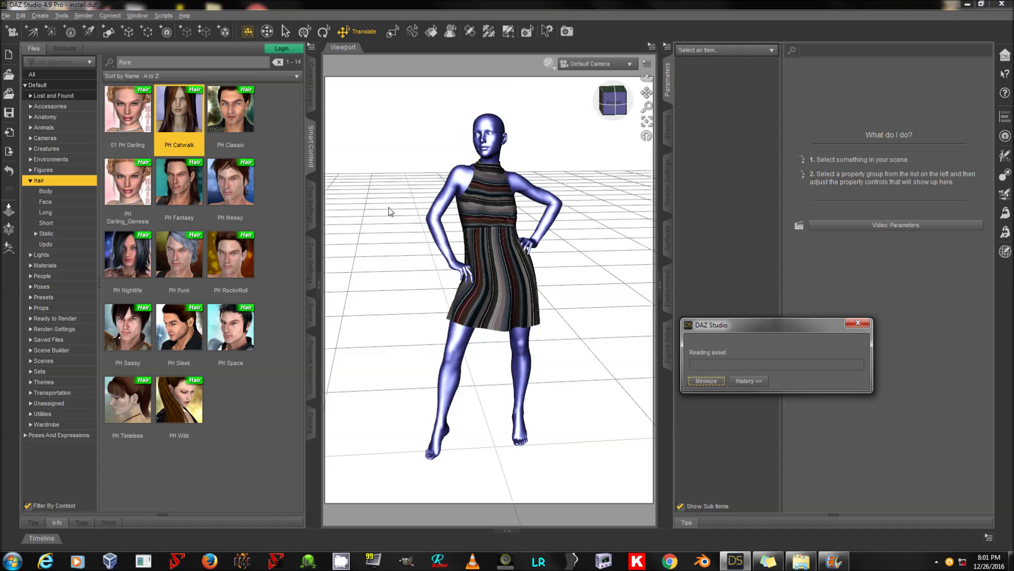
Step: Parent PH Catwalk to the figure's Head and fit it with X scale 104.1%, Y translate 2.05 and Z scale 104.0%
{"action": "left_click", "coordinate": [311, 313]}
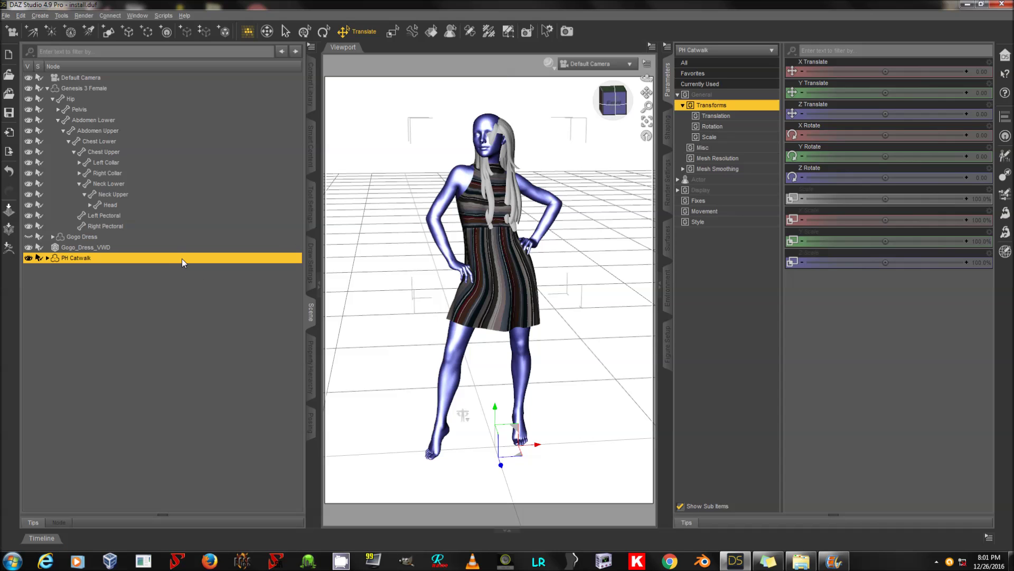
{"action": "left_click_drag", "start_coordinate": [183, 259], "coordinate": [185, 206]}
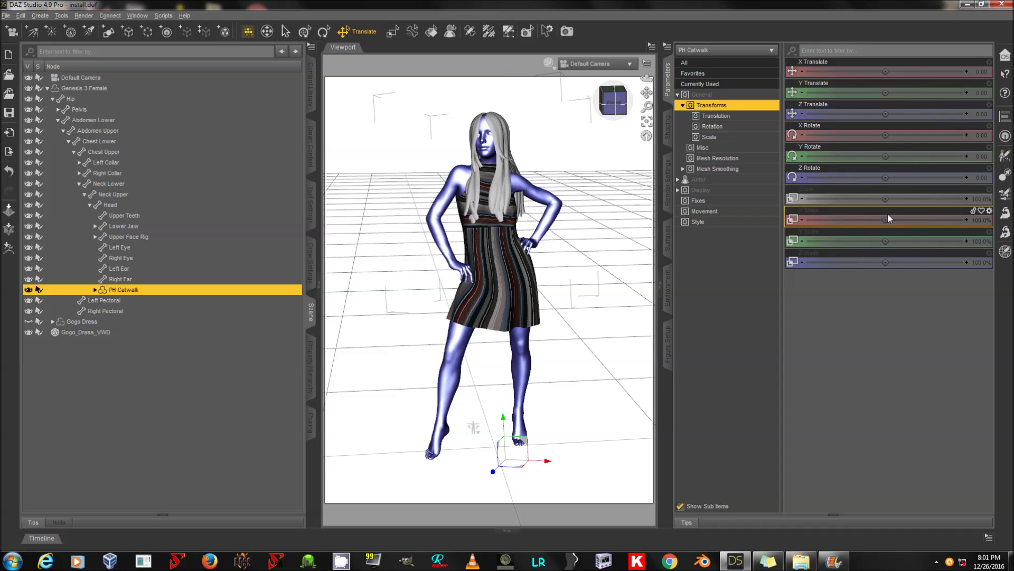
{"action": "left_click_drag", "start_coordinate": [887, 216], "coordinate": [894, 218]}
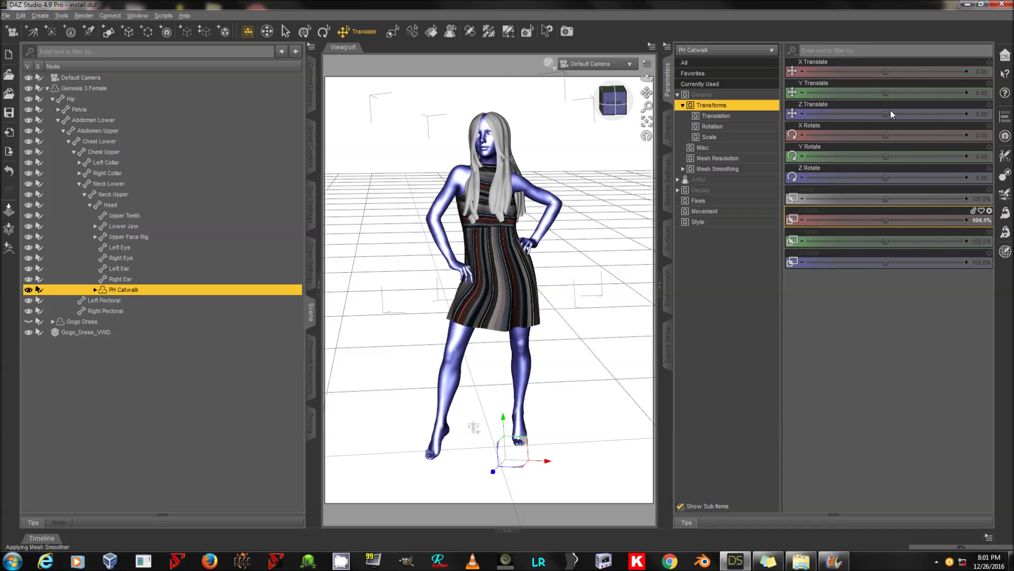
{"action": "left_click_drag", "start_coordinate": [506, 268], "coordinate": [517, 268]}
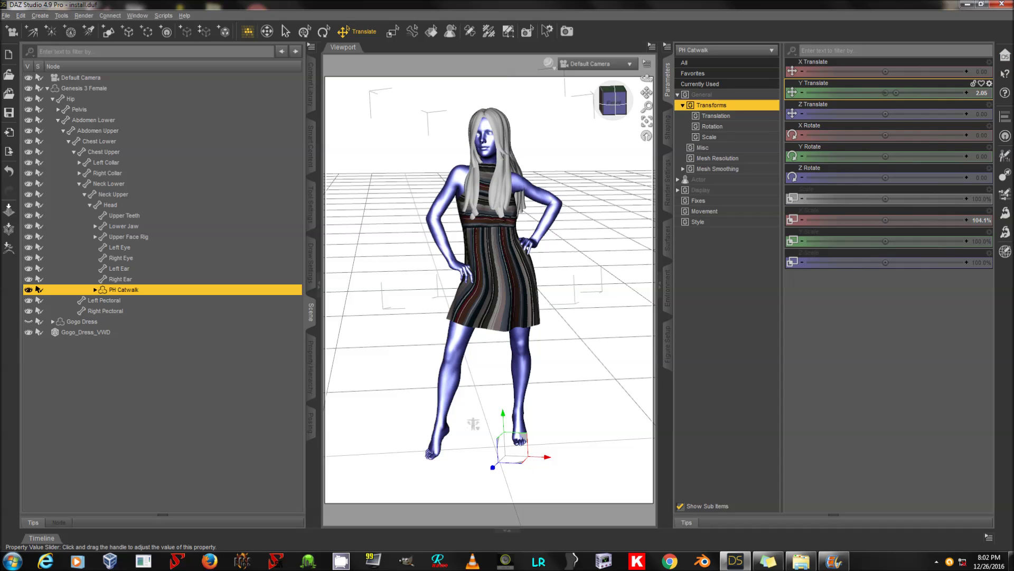
{"action": "mouse_move", "coordinate": [888, 265]}
{"action": "left_mouse_down"}
{"action": "mouse_move", "coordinate": [872, 264]}
{"action": "mouse_move", "coordinate": [893, 264]}
{"action": "left_mouse_up"}
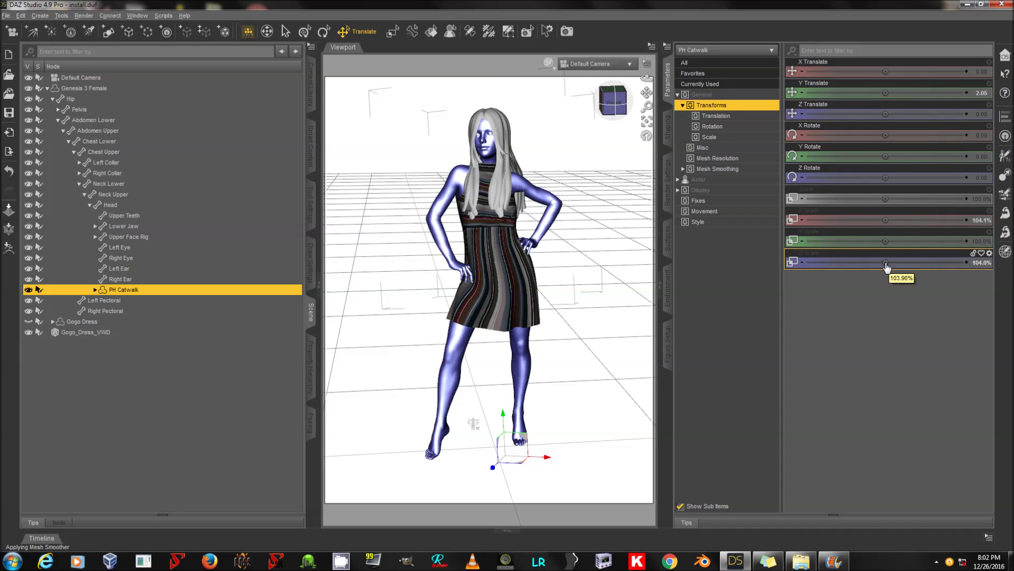
Step: Apply the 09 Hair Caramel material from the Smart Content hair materials to PH Catwalk
{"action": "left_click", "coordinate": [310, 157]}
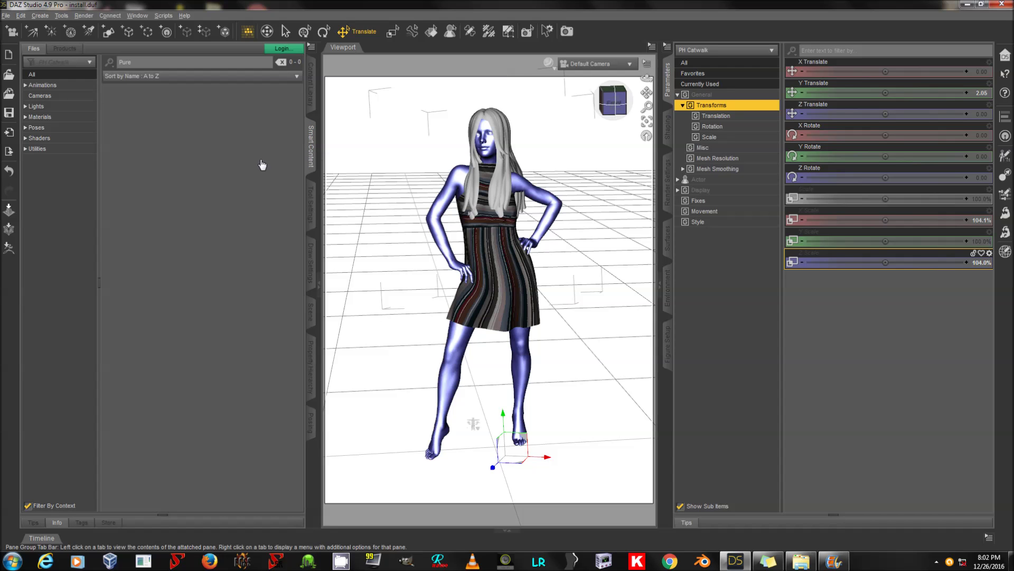
{"action": "left_click", "coordinate": [61, 118]}
{"action": "left_click", "coordinate": [67, 129]}
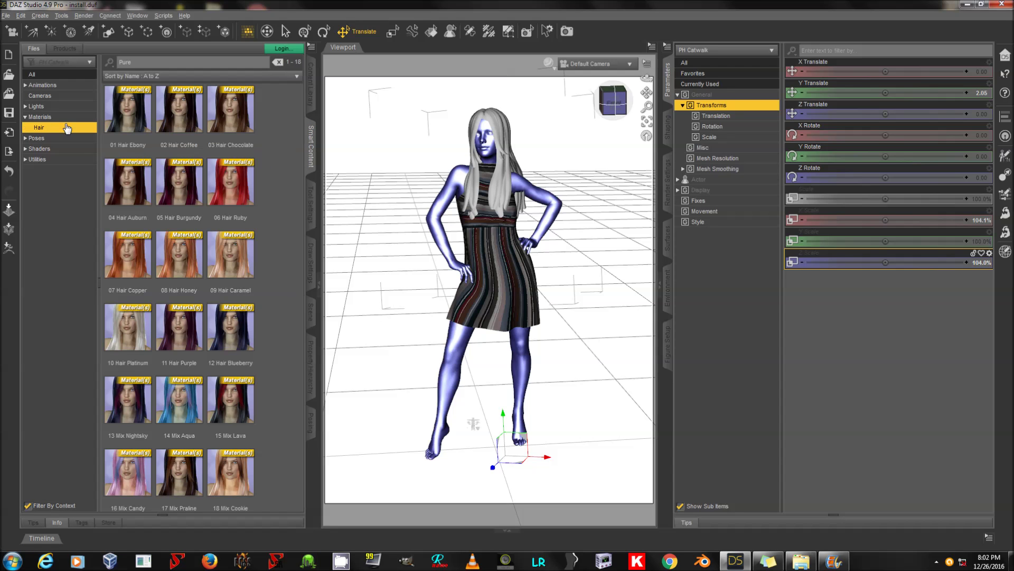
{"action": "double_click", "coordinate": [226, 259]}
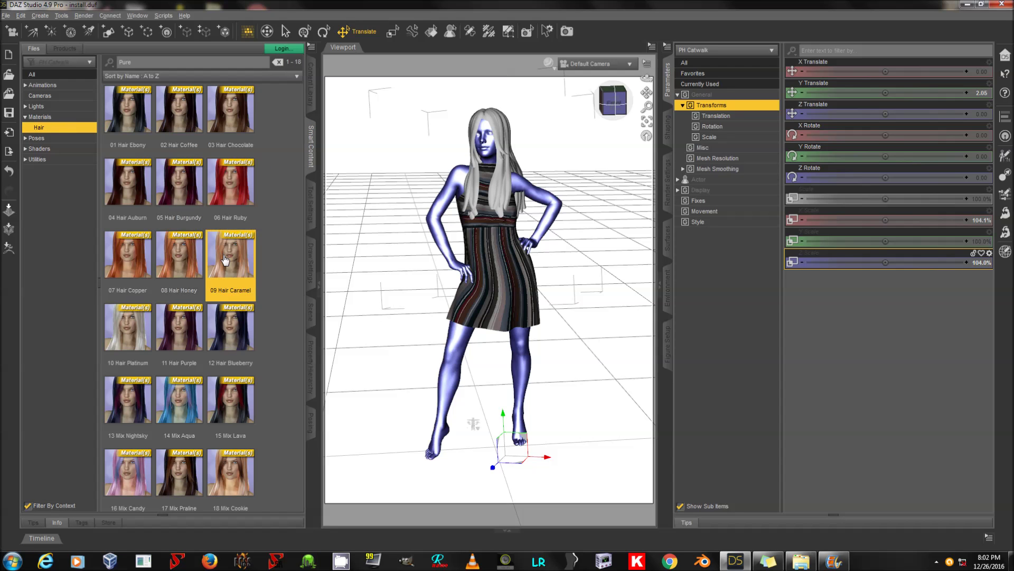
Step: Unparent PH Catwalk from the figure's Head and clear the scene selection
{"action": "left_click", "coordinate": [311, 312]}
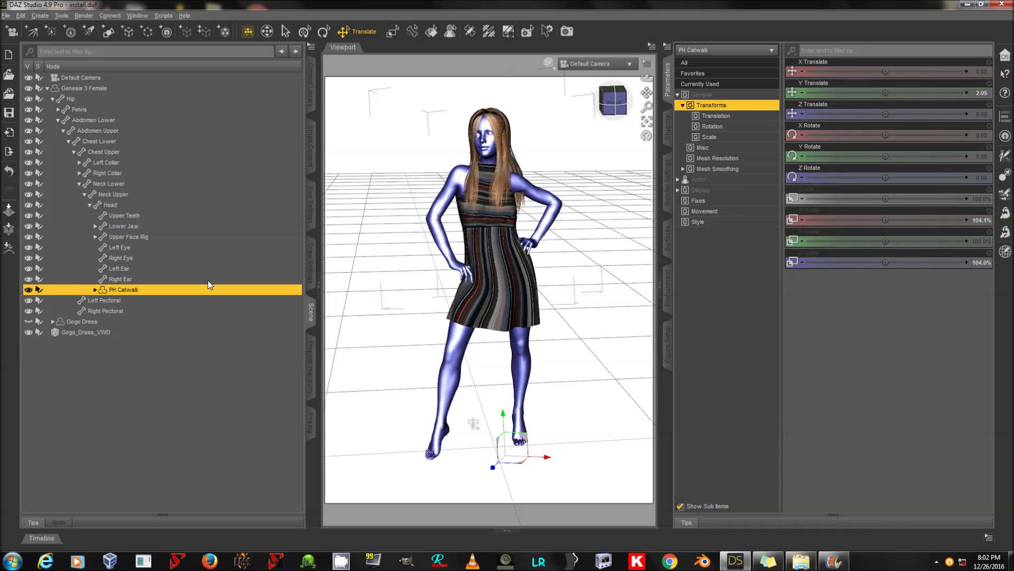
{"action": "right_click", "coordinate": [195, 290]}
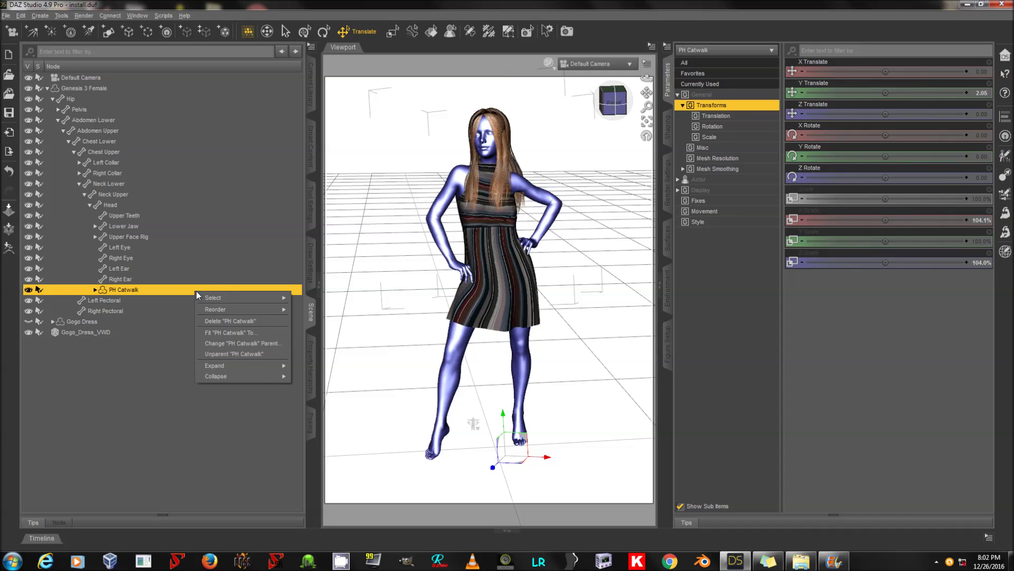
{"action": "left_click", "coordinate": [246, 354]}
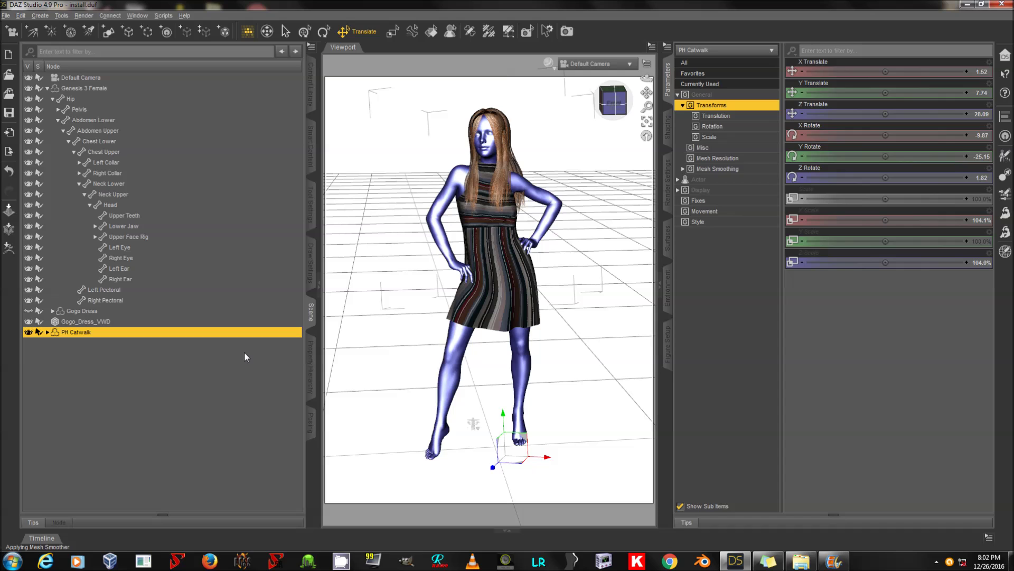
{"action": "left_click", "coordinate": [214, 363]}
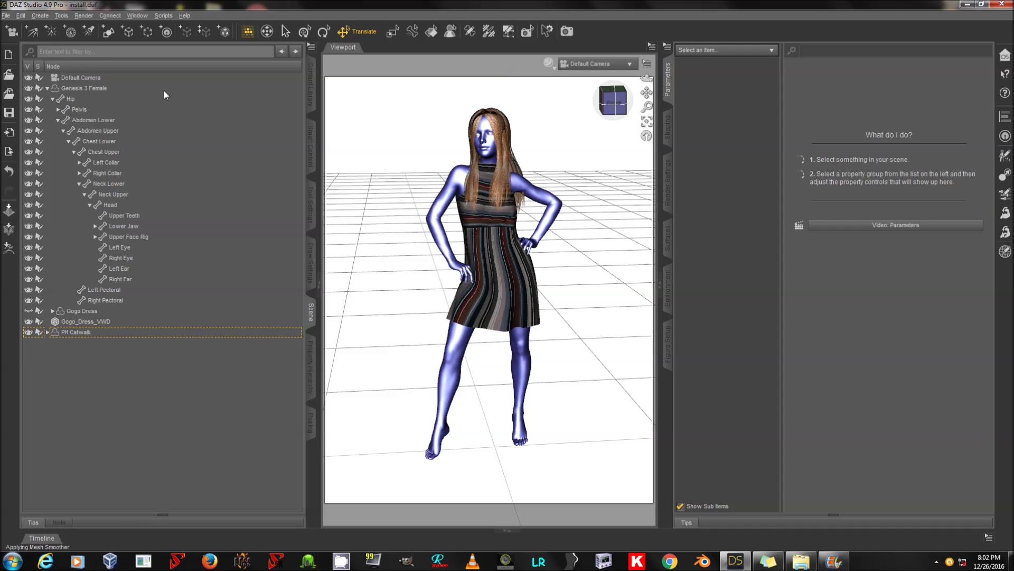
Step: Launch VWD Cloth and Hair from the scripts and list the host scene's objects for import
{"action": "left_click", "coordinate": [163, 15]}
{"action": "left_click", "coordinate": [172, 29]}
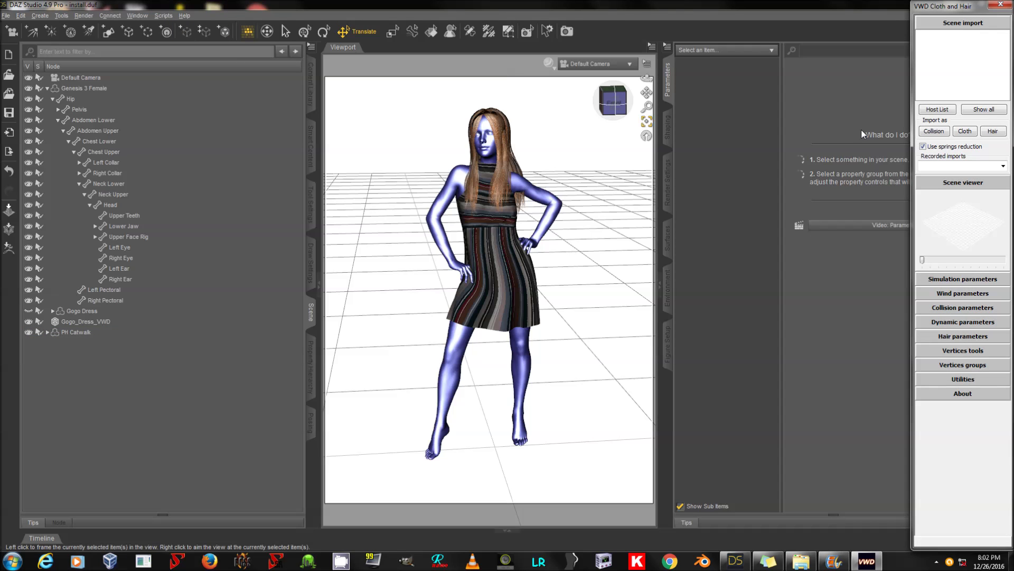
{"action": "left_click", "coordinate": [937, 109]}
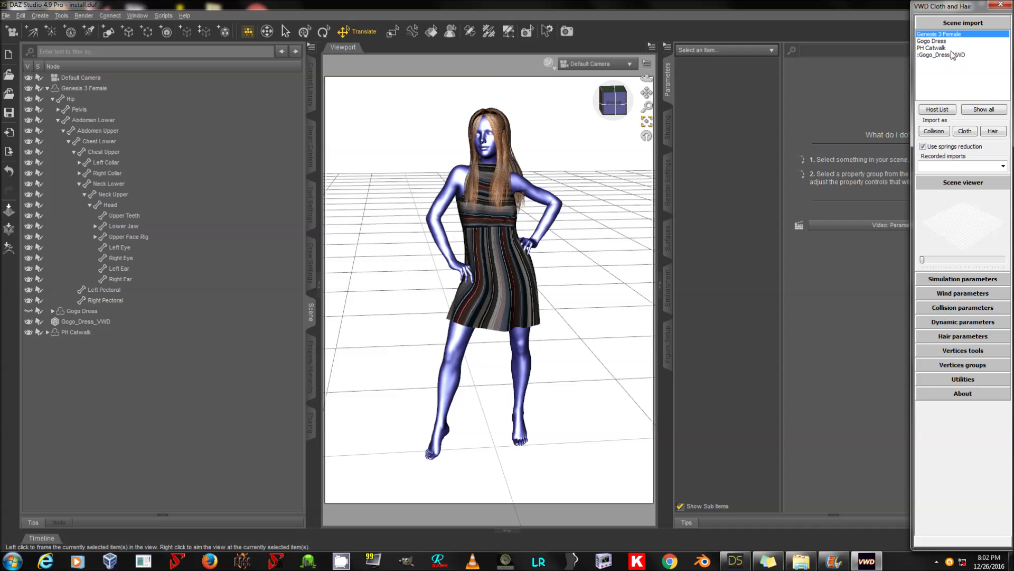
Step: Try to import Genesis 3 Female as the collision object and PH Catwalk as cloth
{"action": "left_click", "coordinate": [935, 132]}
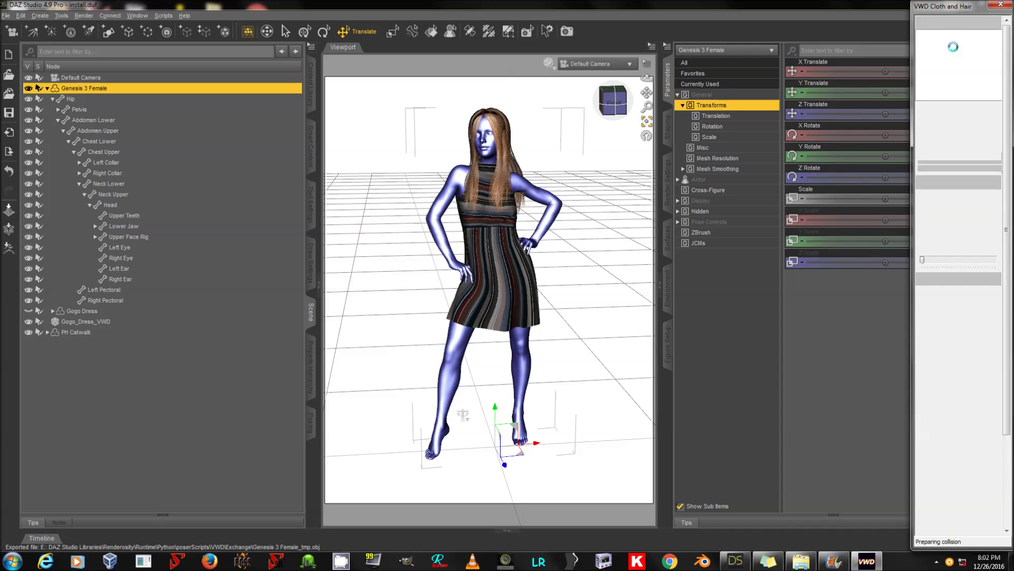
{"action": "left_click", "coordinate": [954, 47]}
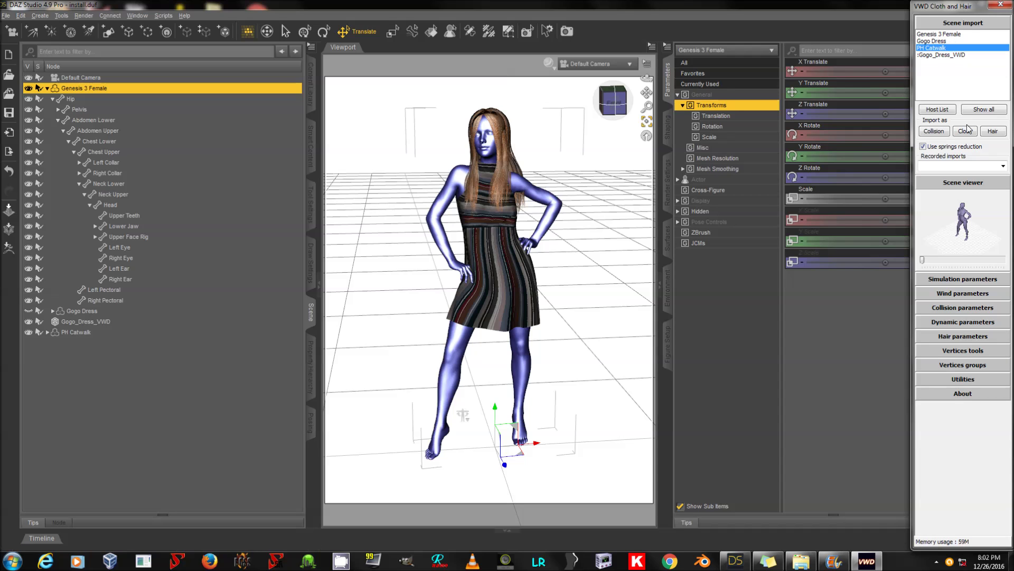
{"action": "left_click", "coordinate": [965, 131]}
{"action": "left_click", "coordinate": [963, 486]}
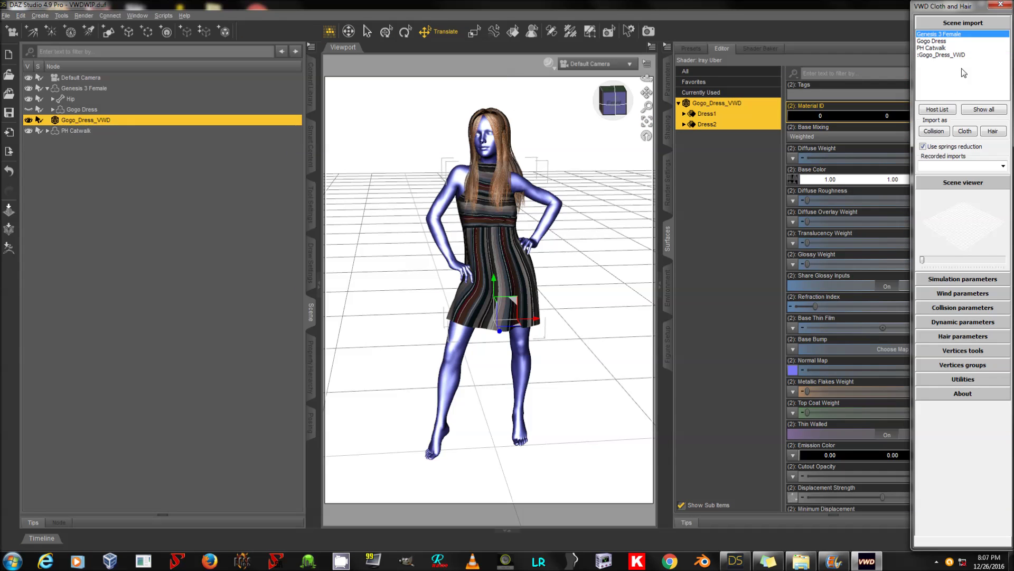
Step: Import Genesis 3 Female as collision and PH Catwalk as cloth with springs reduction on
{"action": "left_click", "coordinate": [934, 131]}
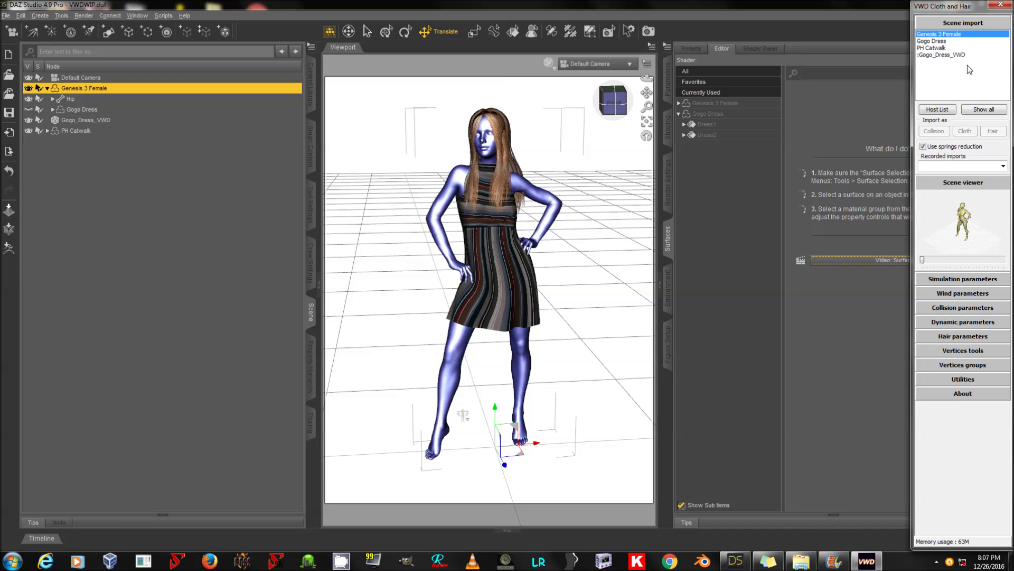
{"action": "left_click", "coordinate": [963, 48]}
{"action": "left_click", "coordinate": [965, 131]}
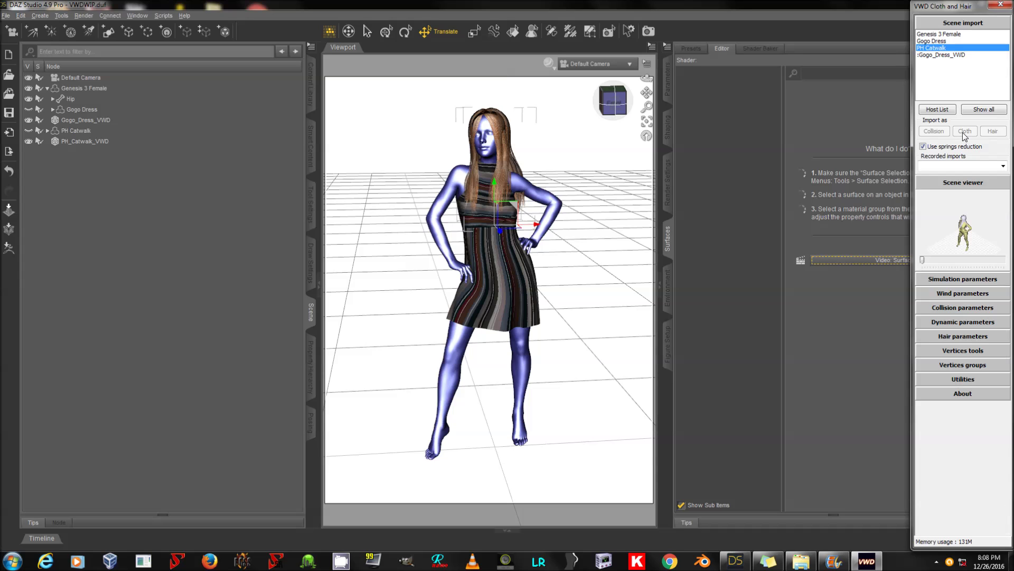
Step: Enlarge the scene viewer and display the hair's vertices with the vertices tools, framing the figure's head and torso from the front
{"action": "left_click", "coordinate": [968, 182]}
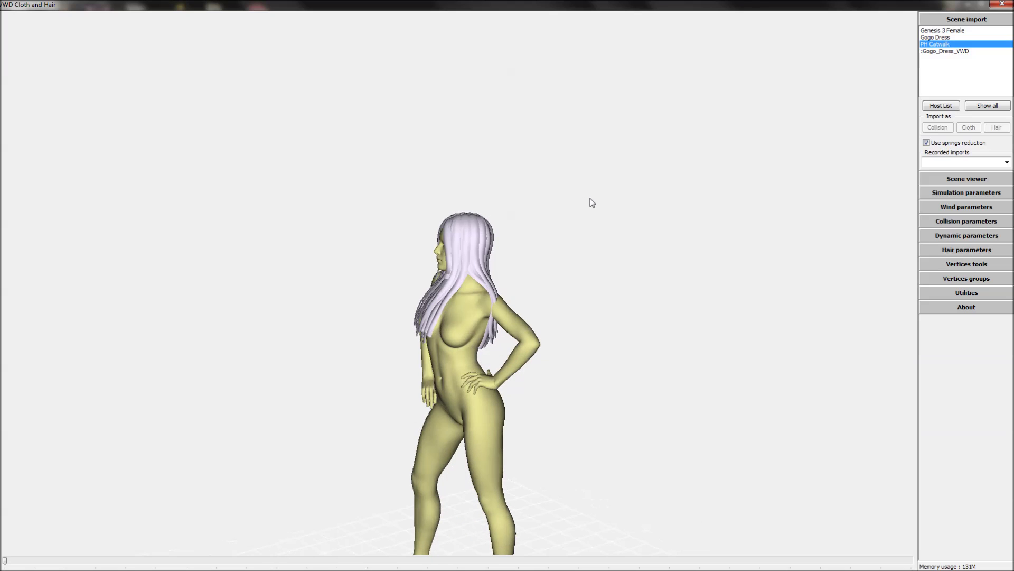
{"action": "left_click", "coordinate": [967, 193]}
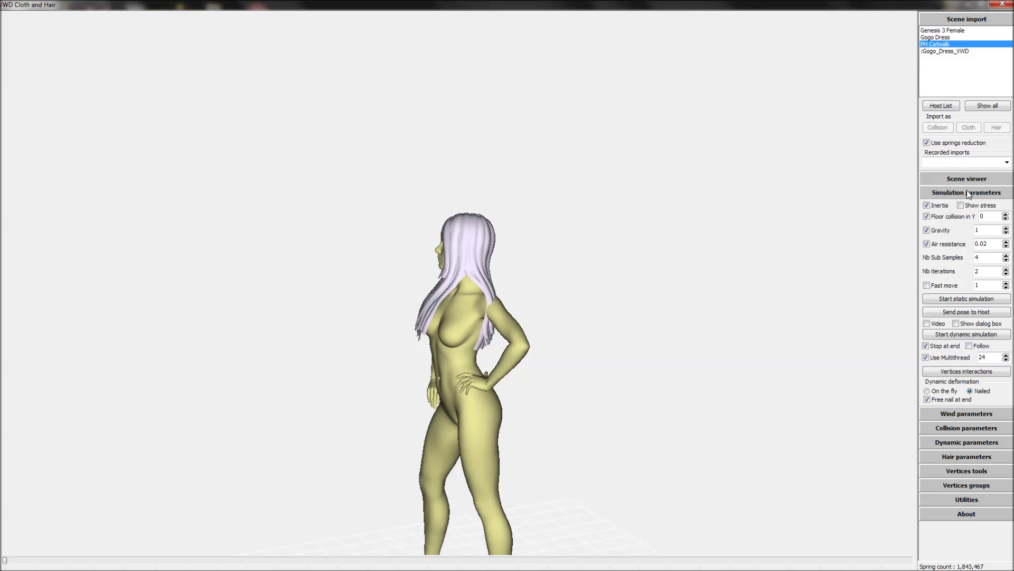
{"action": "left_click", "coordinate": [968, 471]}
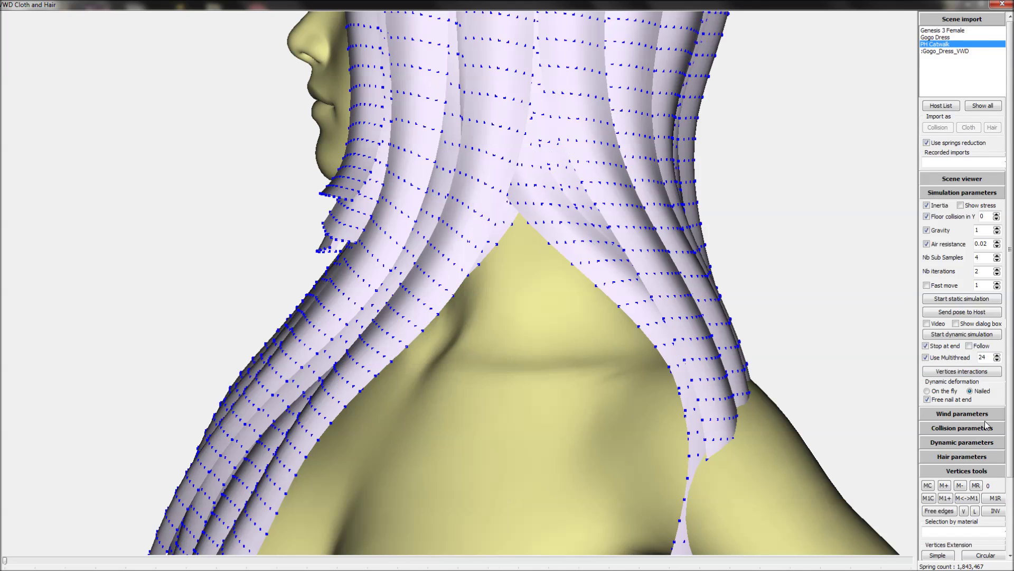
{"action": "scroll", "coordinate": [728, 425], "scroll_direction": "down", "scroll_amount": 10}
{"action": "left_click_drag", "start_coordinate": [643, 364], "coordinate": [621, 292]}
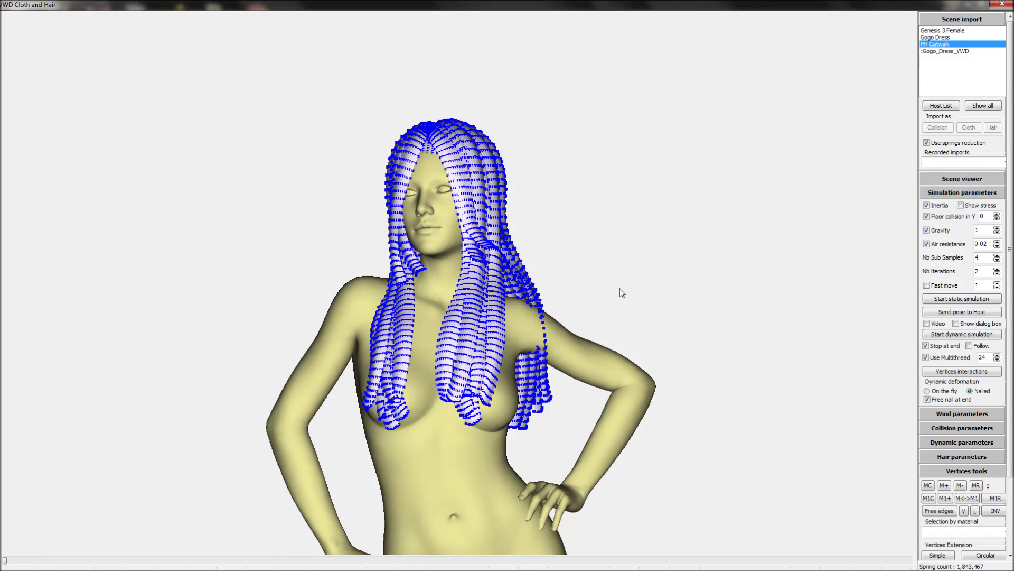
{"action": "scroll", "coordinate": [663, 321], "scroll_direction": "up", "scroll_amount": 5}
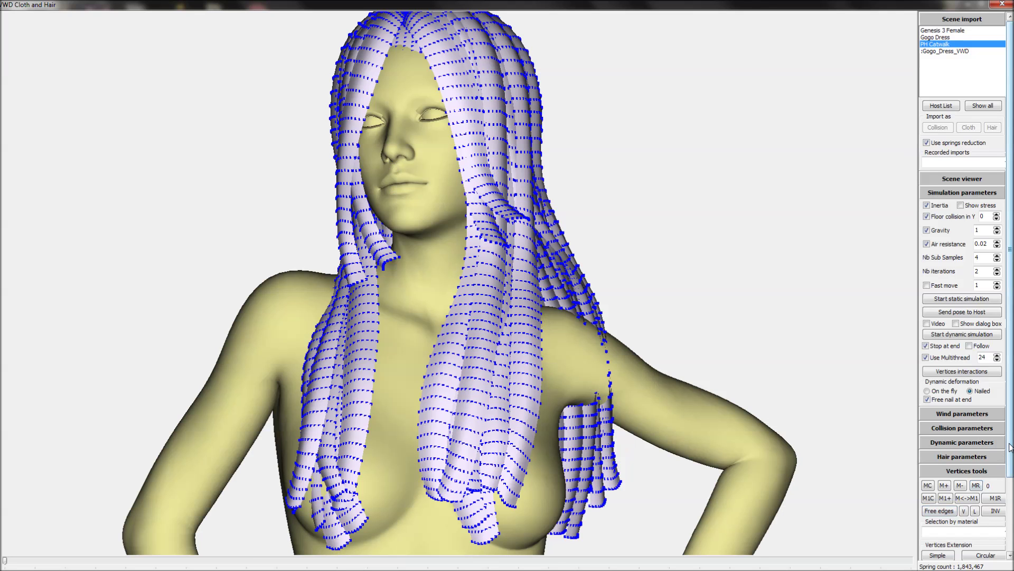
{"action": "scroll", "coordinate": [962, 317], "scroll_direction": "down", "scroll_amount": 3}
{"action": "scroll", "coordinate": [663, 321], "scroll_direction": "down", "scroll_amount": 5}
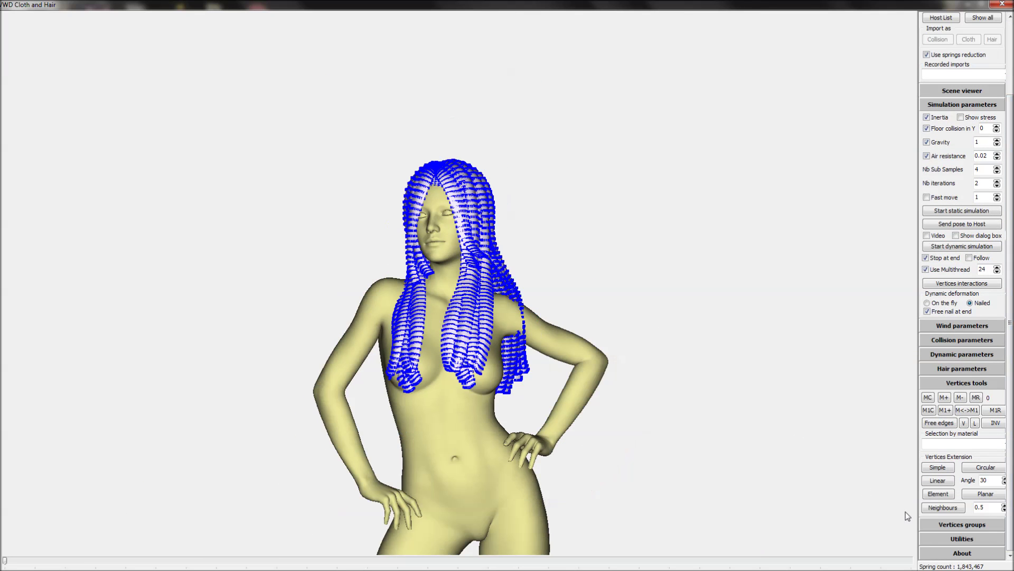
Step: Select the hair vertices at the crown of the head and nail them to the collision figure with softness 0.1
{"action": "left_click", "coordinate": [949, 524]}
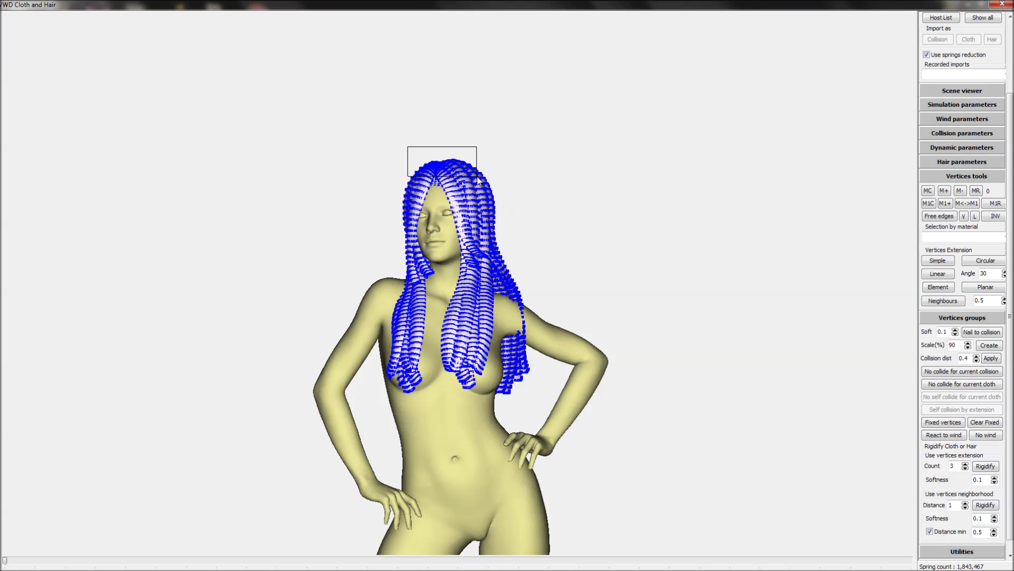
{"action": "left_click_drag", "start_coordinate": [408, 146], "coordinate": [476, 176]}
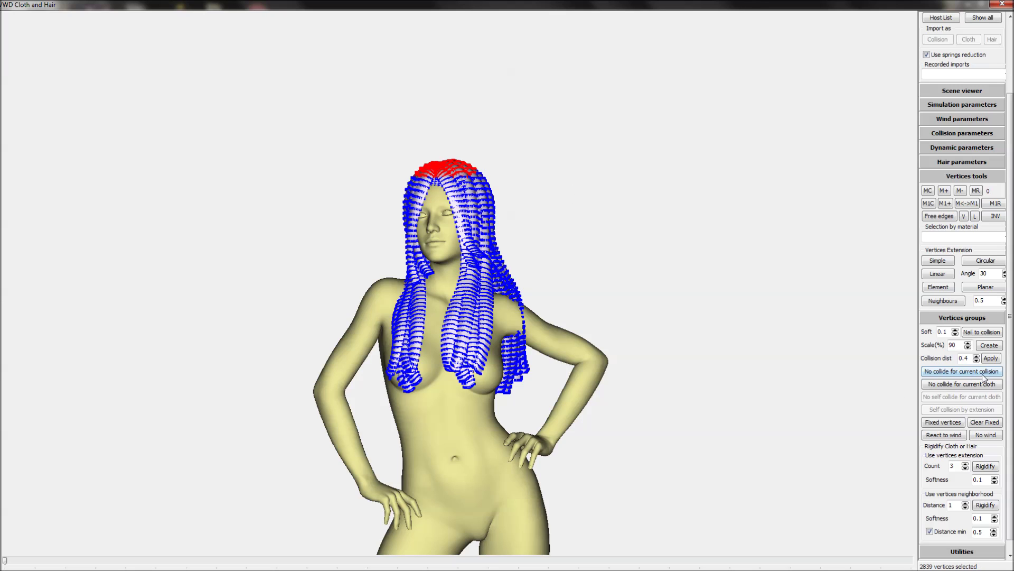
{"action": "left_click", "coordinate": [987, 333]}
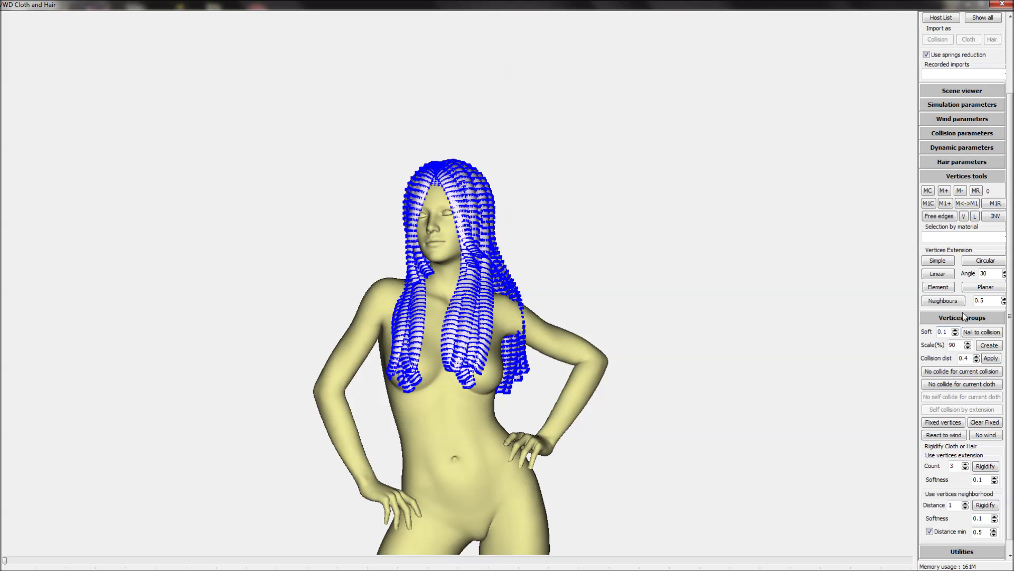
Step: Start the static simulation and let the PH Catwalk hair drape over the figure while checking it from several sides
{"action": "left_click", "coordinate": [989, 105]}
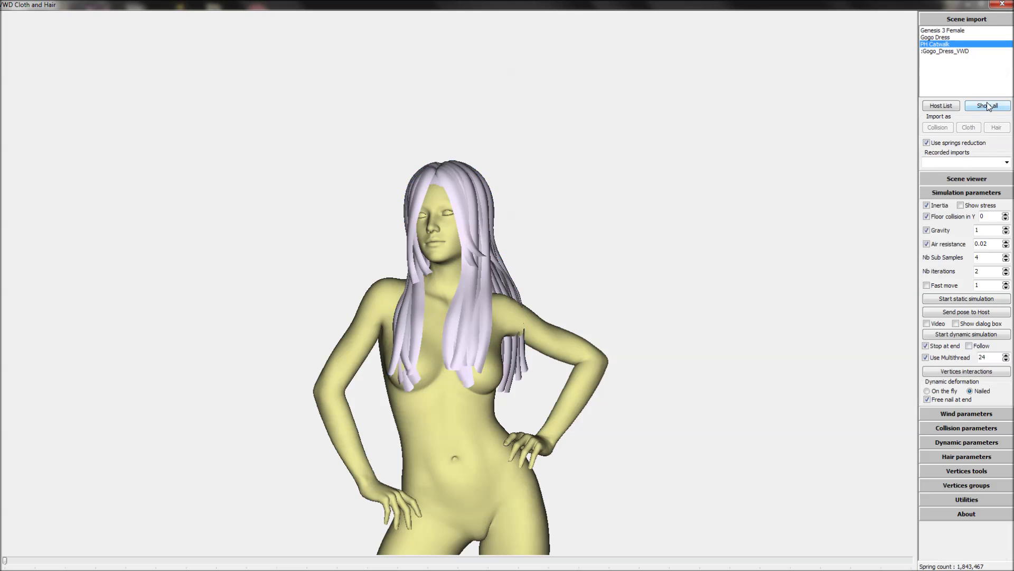
{"action": "left_click", "coordinate": [978, 300]}
{"action": "left_click", "coordinate": [980, 299]}
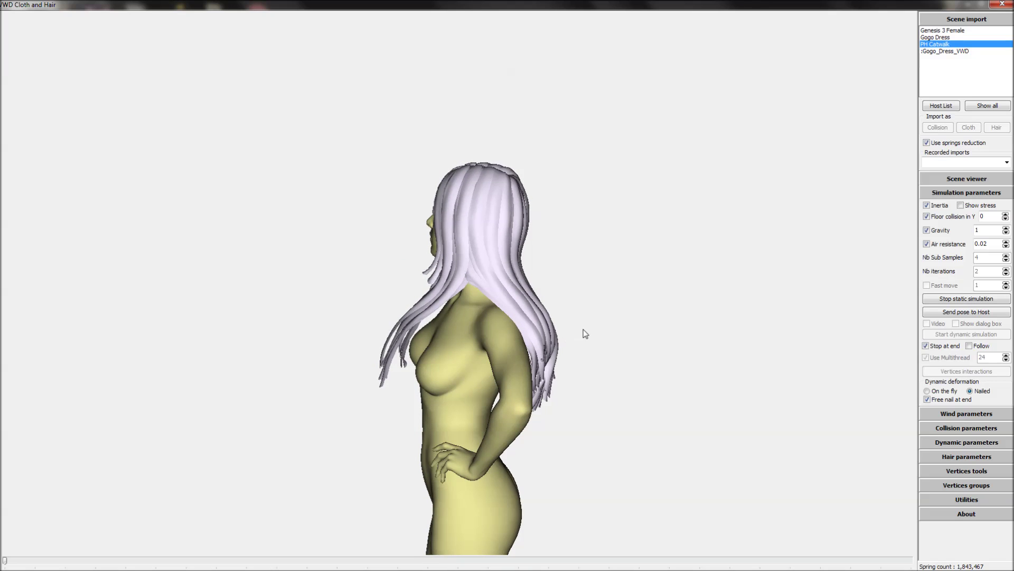
{"action": "left_click_drag", "start_coordinate": [554, 350], "coordinate": [577, 359]}
{"action": "right_click_drag", "start_coordinate": [628, 317], "coordinate": [540, 378]}
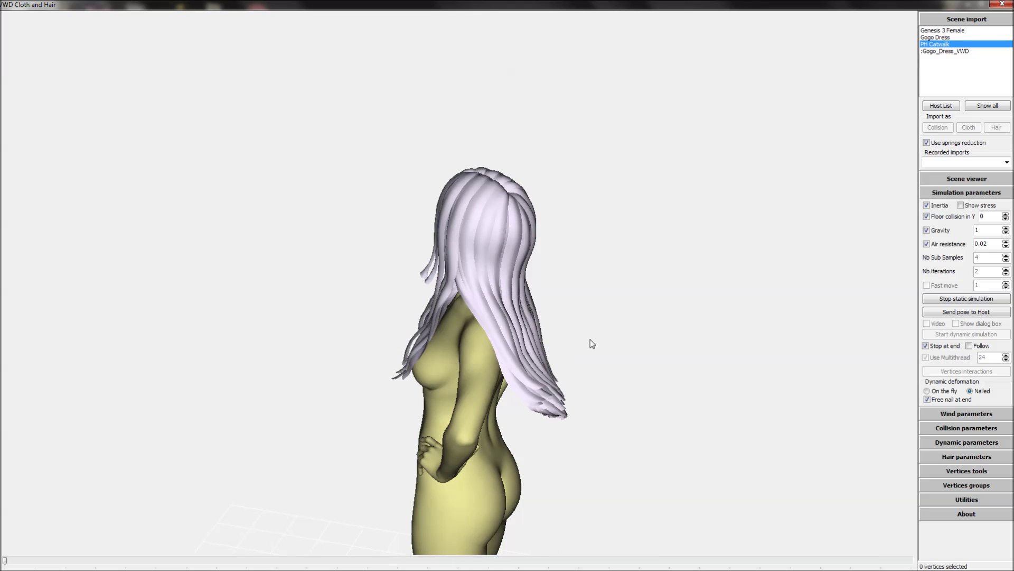
{"action": "right_click_drag", "start_coordinate": [561, 344], "coordinate": [617, 315]}
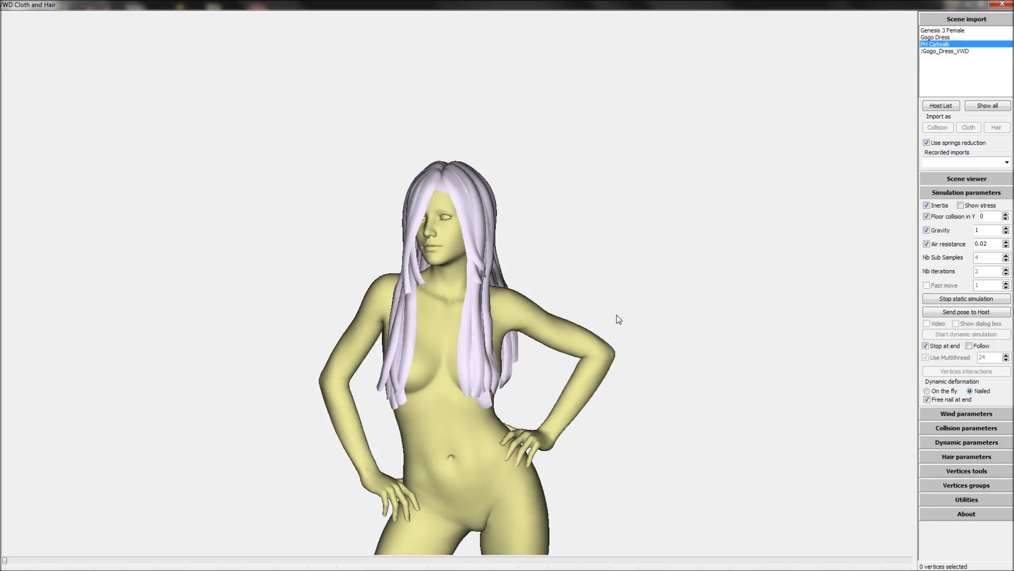
{"action": "left_click_drag", "start_coordinate": [620, 315], "coordinate": [627, 317]}
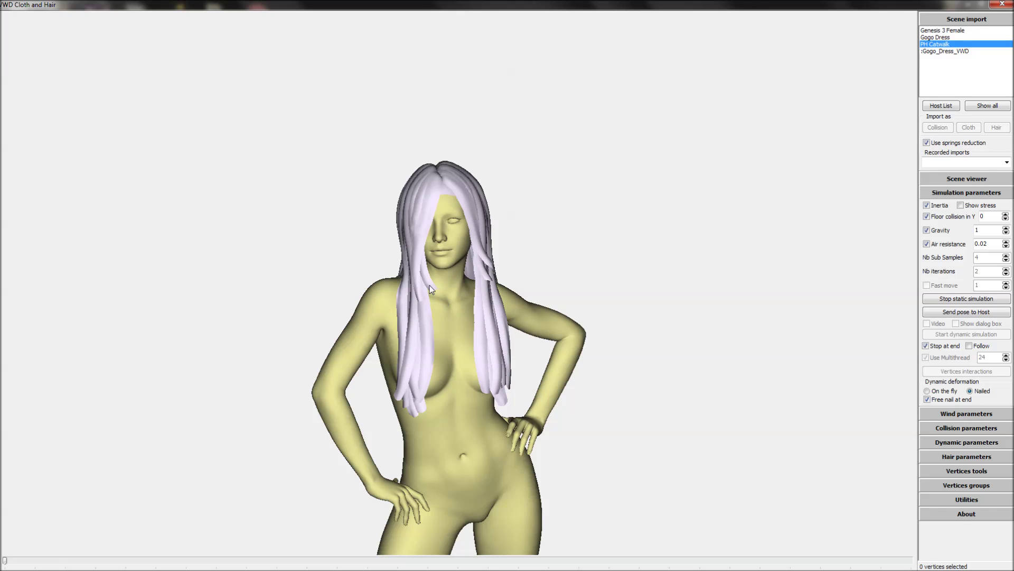
Step: Turn off Inertia and pull the hair locks on the figure's right side off the chest and outward during the simulation
{"action": "mouse_move", "coordinate": [409, 292]}
{"action": "left_mouse_down"}
{"action": "mouse_move", "coordinate": [352, 266]}
{"action": "mouse_move", "coordinate": [331, 279]}
{"action": "left_mouse_up"}
{"action": "right_click_drag", "start_coordinate": [331, 281], "coordinate": [360, 290]}
{"action": "left_click_drag", "start_coordinate": [453, 368], "coordinate": [452, 370]}
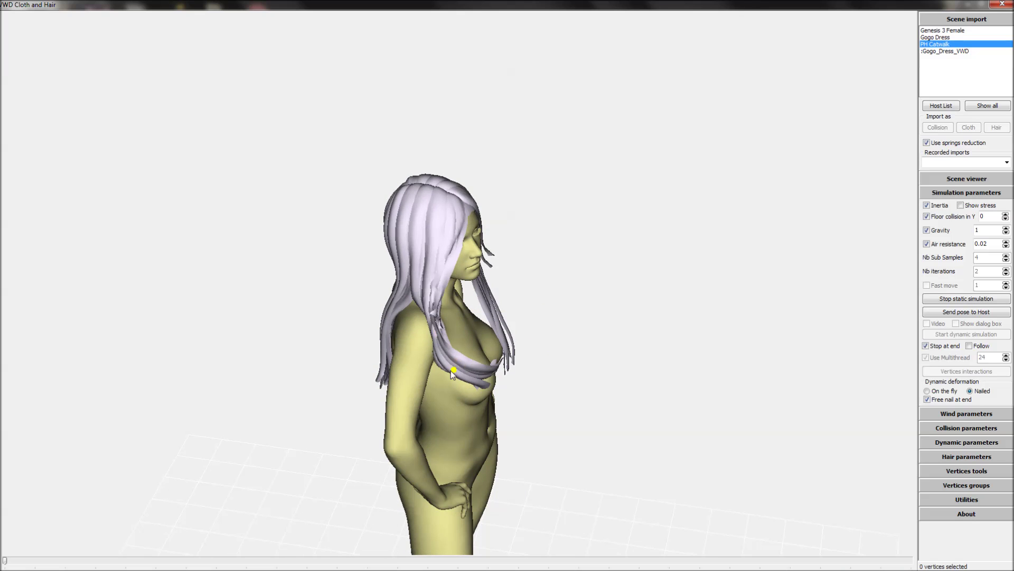
{"action": "mouse_move", "coordinate": [344, 347]}
{"action": "left_mouse_down"}
{"action": "mouse_move", "coordinate": [318, 311]}
{"action": "mouse_move", "coordinate": [273, 311]}
{"action": "left_mouse_up"}
{"action": "right_click_drag", "start_coordinate": [544, 310], "coordinate": [607, 299]}
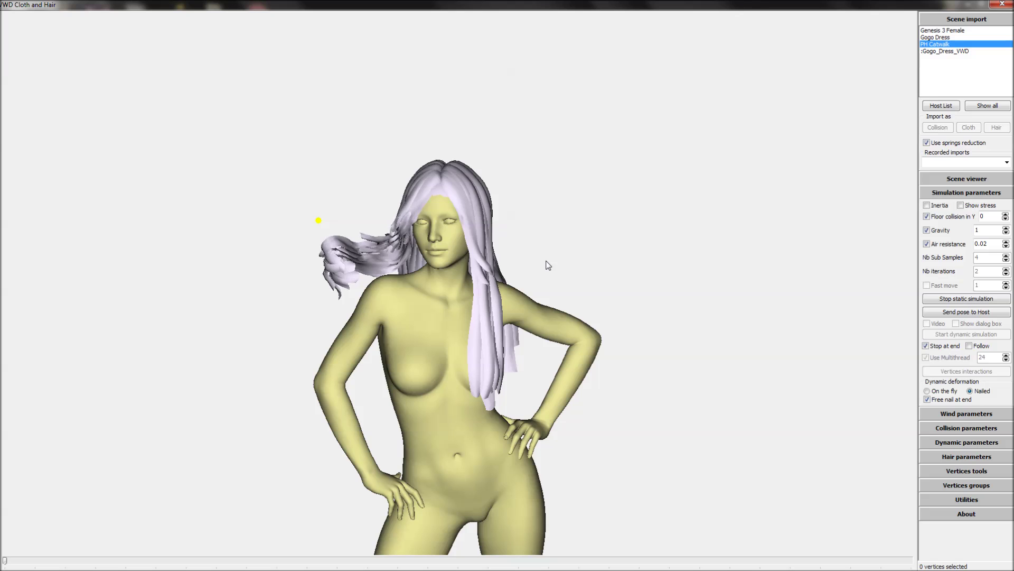
Step: Move the pulled locks back toward the neck and arrange them behind the figure's right shoulder
{"action": "left_click_drag", "start_coordinate": [342, 260], "coordinate": [430, 257]}
{"action": "mouse_move", "coordinate": [582, 307]}
{"action": "left_mouse_down"}
{"action": "mouse_move", "coordinate": [571, 317]}
{"action": "mouse_move", "coordinate": [590, 288]}
{"action": "mouse_move", "coordinate": [505, 335]}
{"action": "left_mouse_up"}
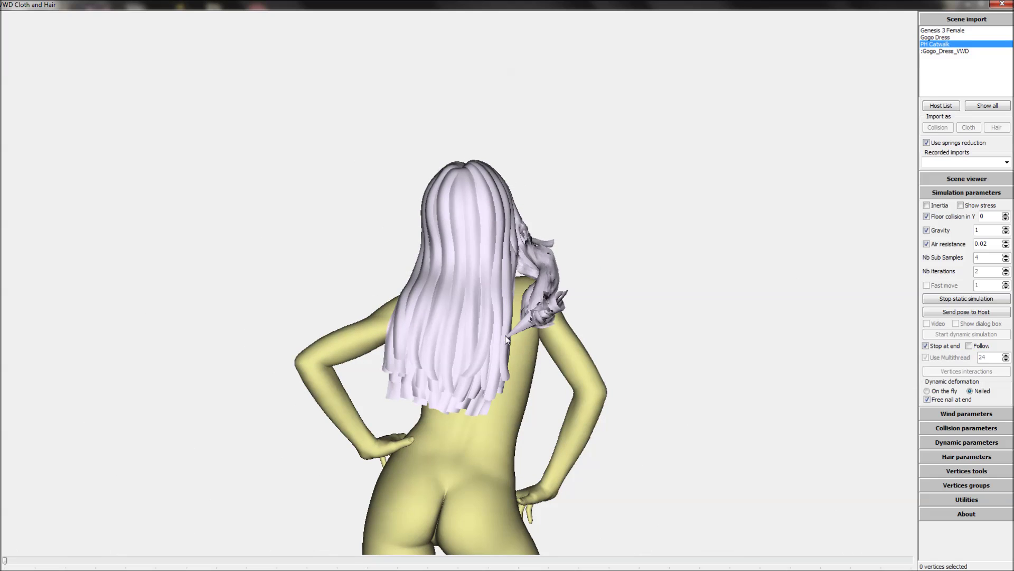
{"action": "left_click_drag", "start_coordinate": [654, 289], "coordinate": [561, 303]}
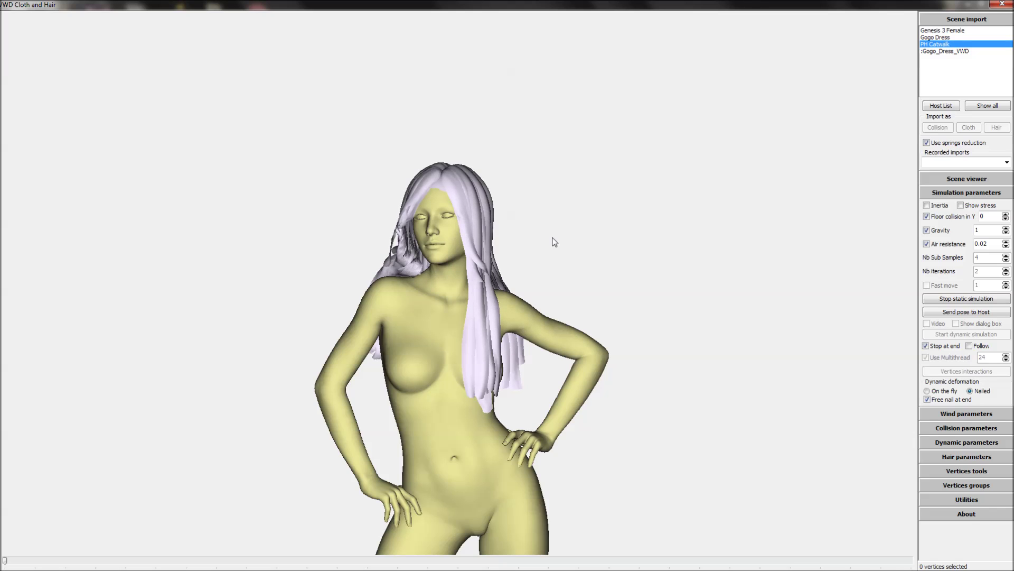
{"action": "left_click_drag", "start_coordinate": [390, 262], "coordinate": [388, 258]}
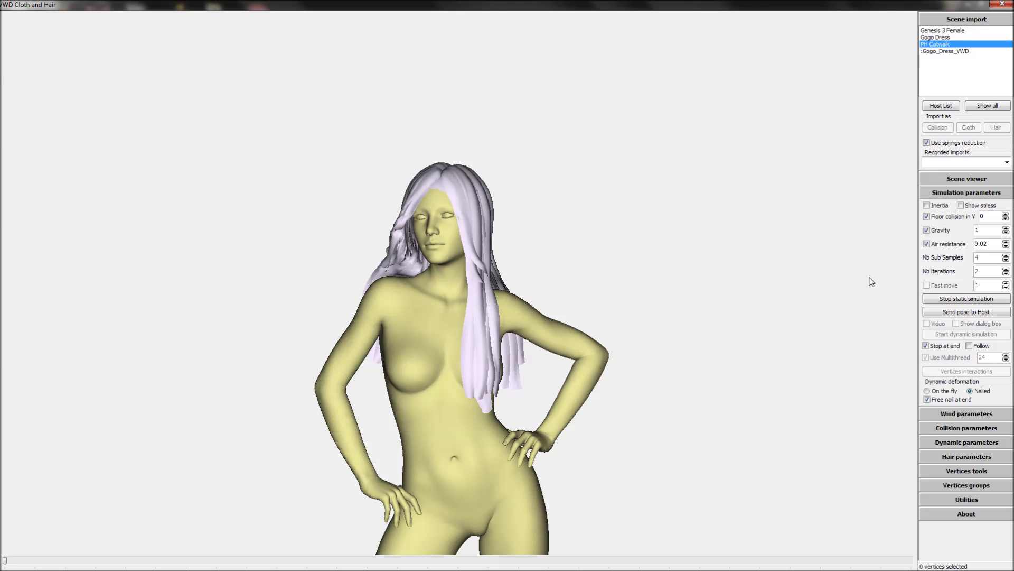
Step: Stop the static simulation, send the hair pose to the host and return the scene viewer to its small size
{"action": "left_click", "coordinate": [955, 298]}
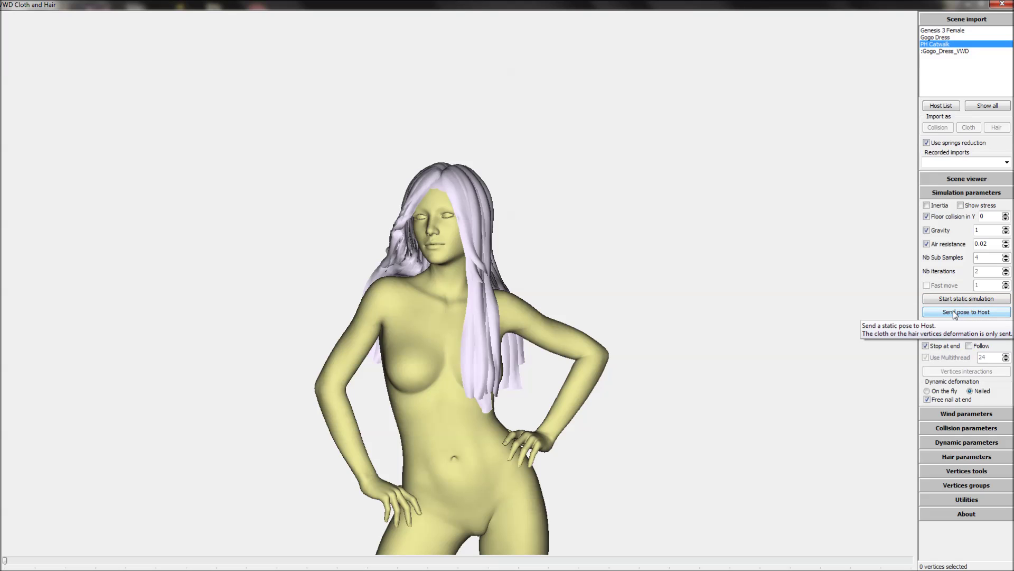
{"action": "left_click", "coordinate": [953, 311]}
{"action": "left_click", "coordinate": [965, 178]}
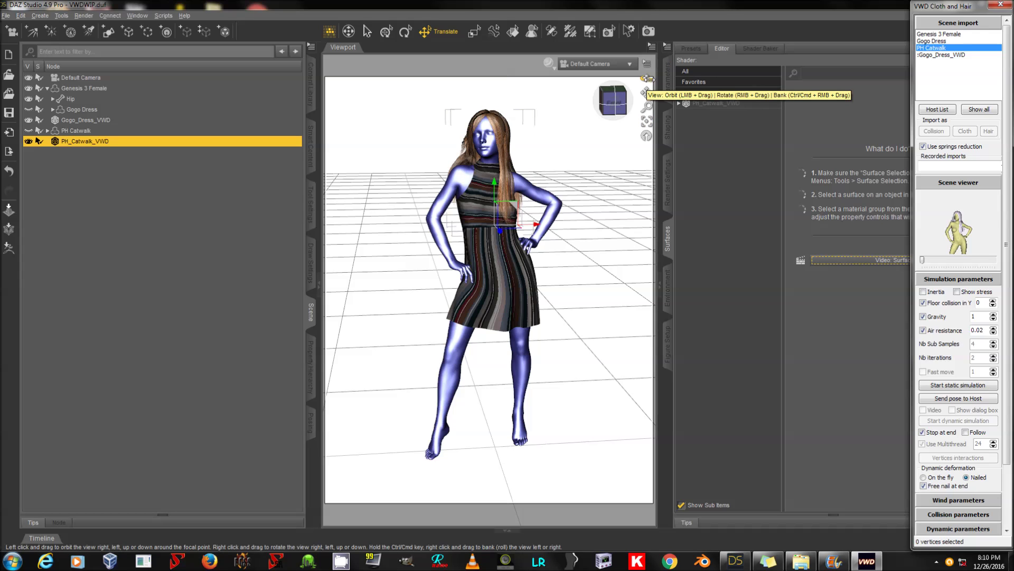
Step: Close the VWD Cloth and Hair window and adjust the VWDStatic morph of PH_Catwalk_VWD to check the draped hair
{"action": "left_click", "coordinate": [667, 79]}
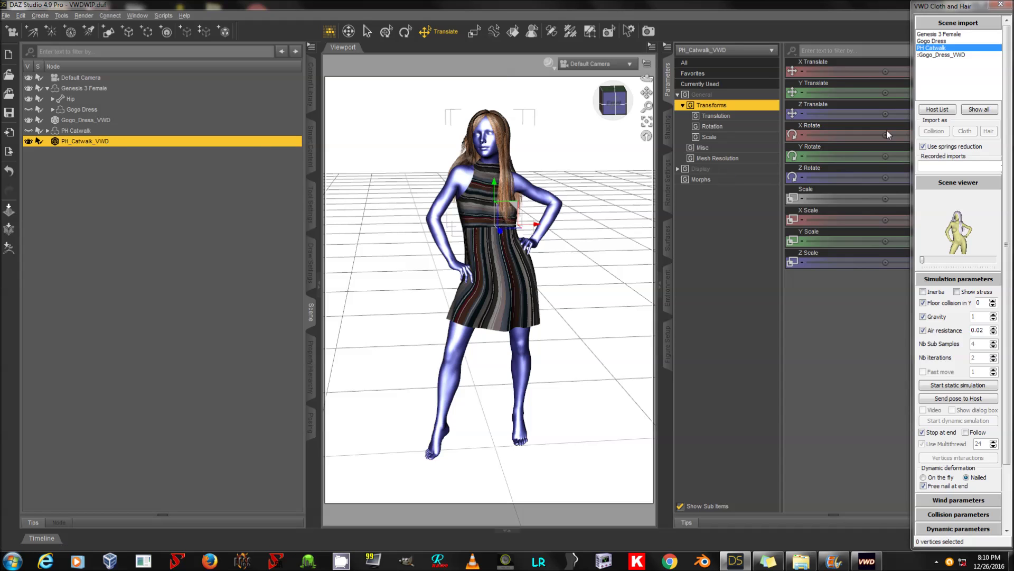
{"action": "left_click", "coordinate": [1002, 5]}
{"action": "left_click", "coordinate": [491, 312]}
{"action": "left_click", "coordinate": [736, 169]}
{"action": "left_click", "coordinate": [750, 178]}
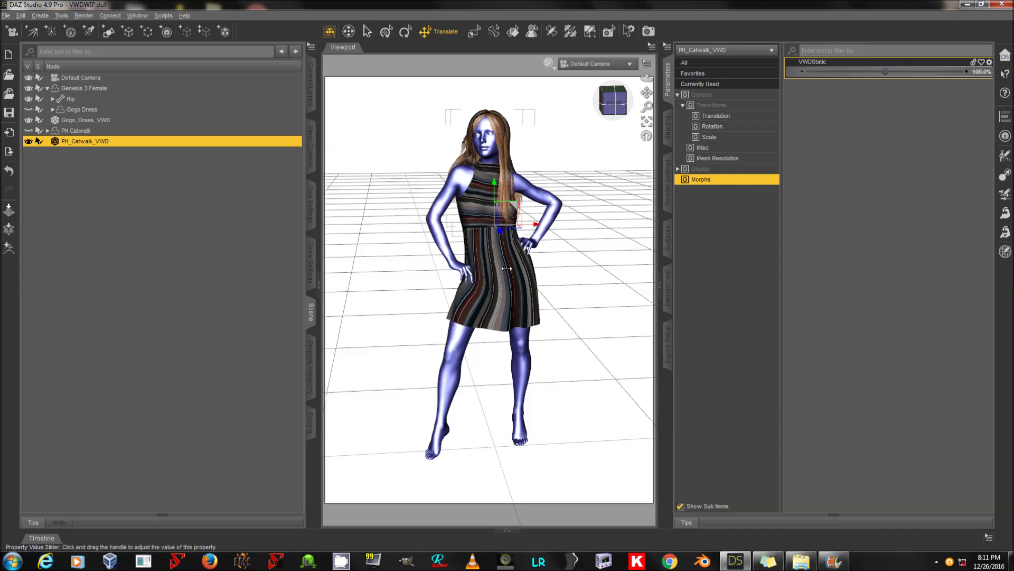
{"action": "left_click_drag", "start_coordinate": [864, 71], "coordinate": [849, 71]}
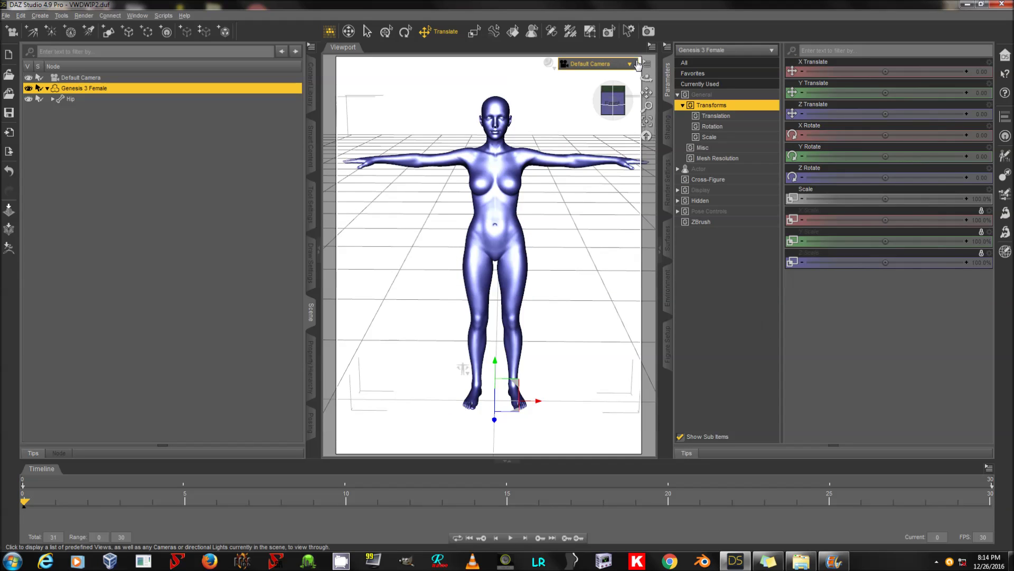
Step: Import the SY Short Ragged Dress 02 model into the scene with Genesis 3 Female
{"action": "left_click_drag", "start_coordinate": [647, 78], "coordinate": [608, 63]}
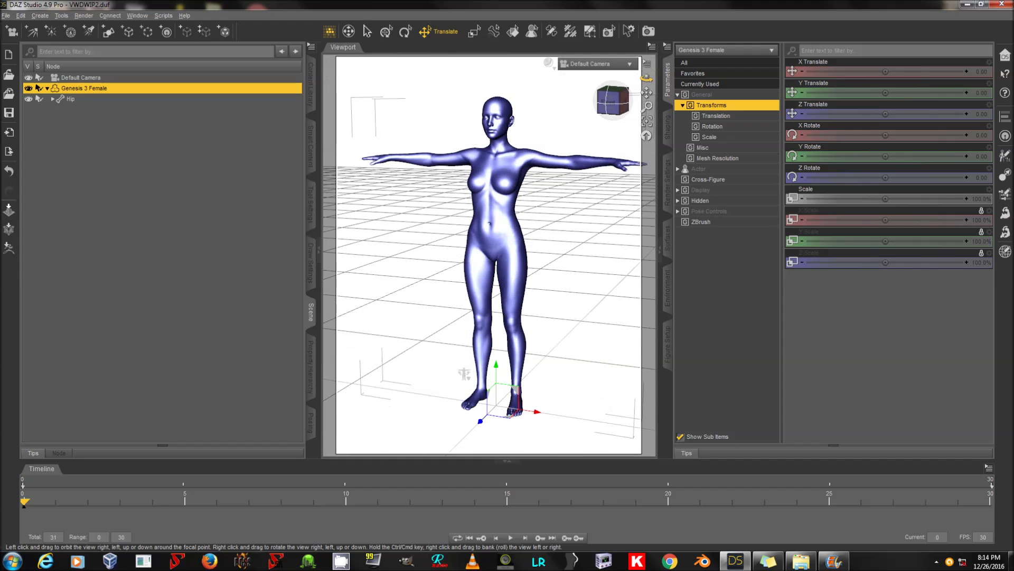
{"action": "left_click_drag", "start_coordinate": [647, 93], "coordinate": [627, 85]}
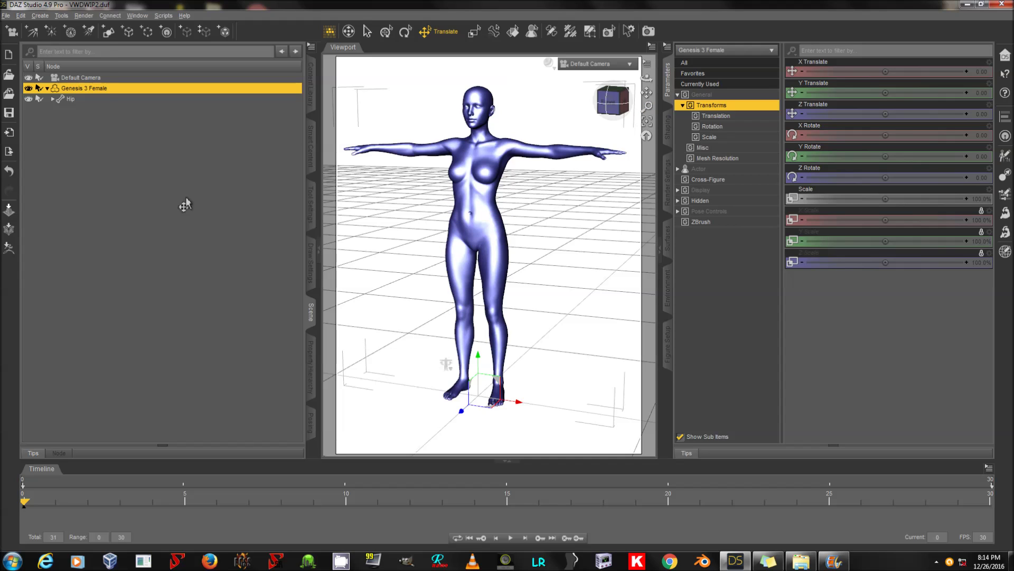
{"action": "left_click", "coordinate": [5, 16]}
{"action": "left_click", "coordinate": [75, 130]}
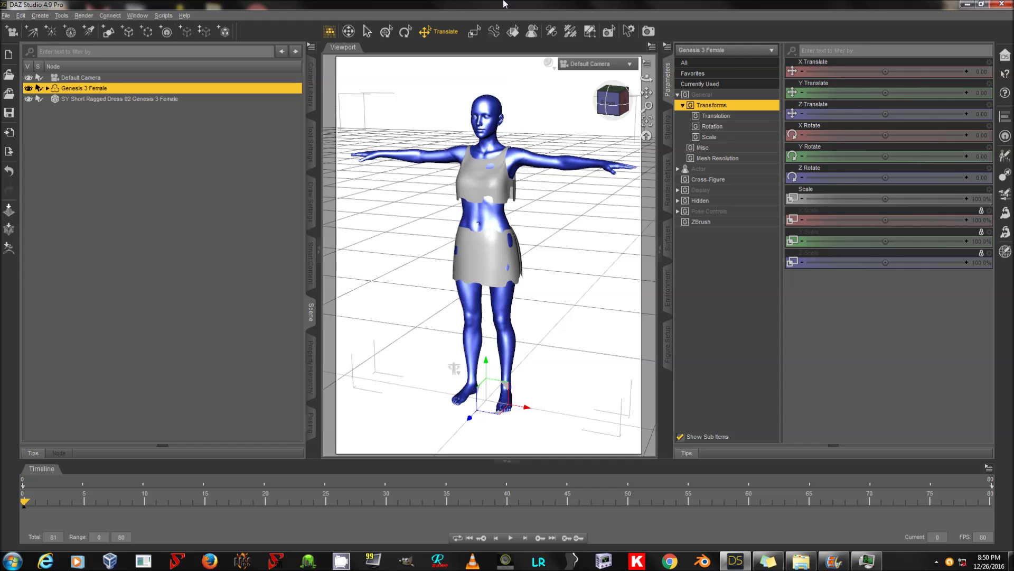
Step: Show the timeline, go to frame 60 and pose Genesis 3 Female with the sitting pose 19 Alluring
{"action": "left_click", "coordinate": [156, 99]}
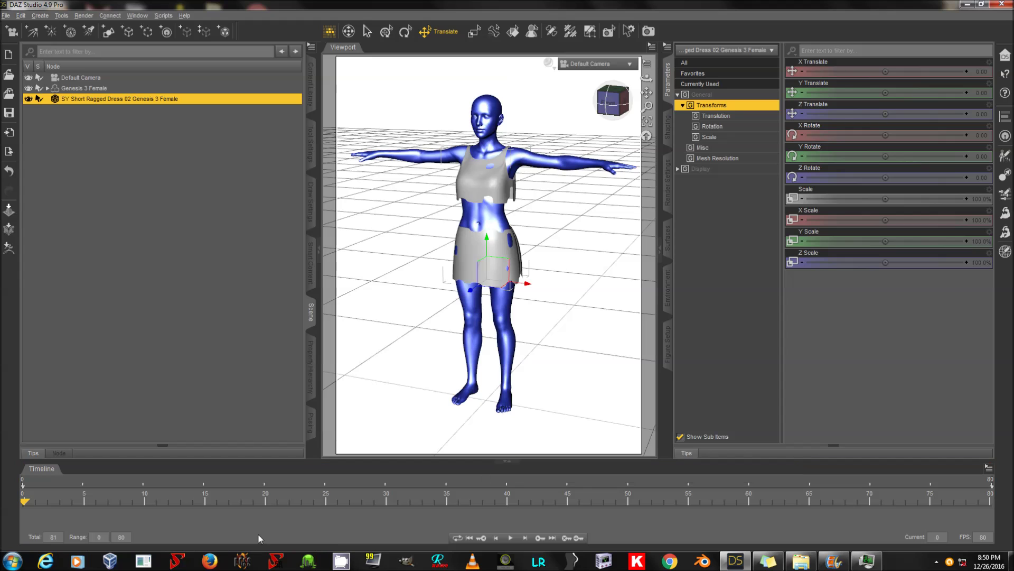
{"action": "left_click", "coordinate": [515, 465]}
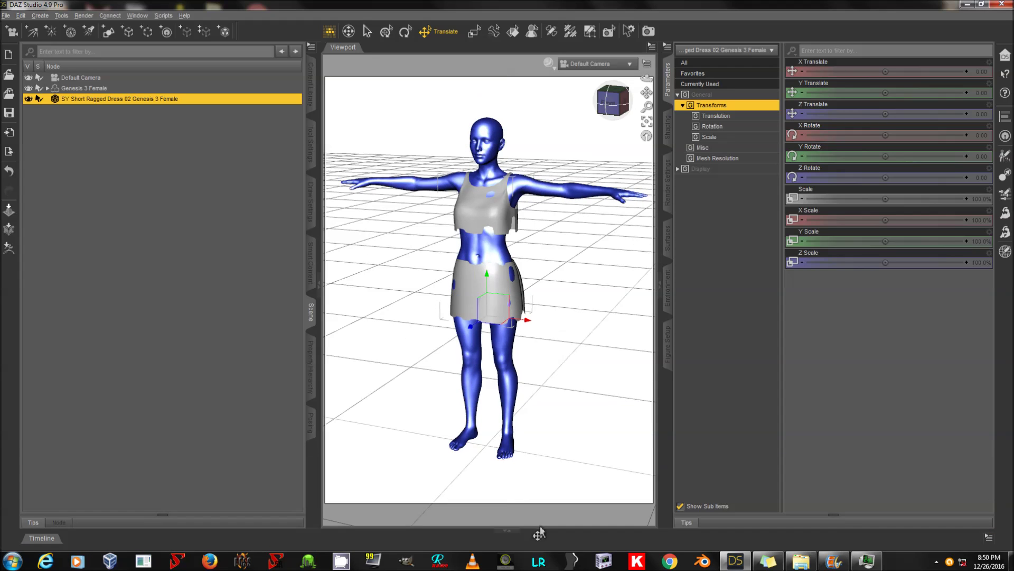
{"action": "left_click", "coordinate": [510, 532]}
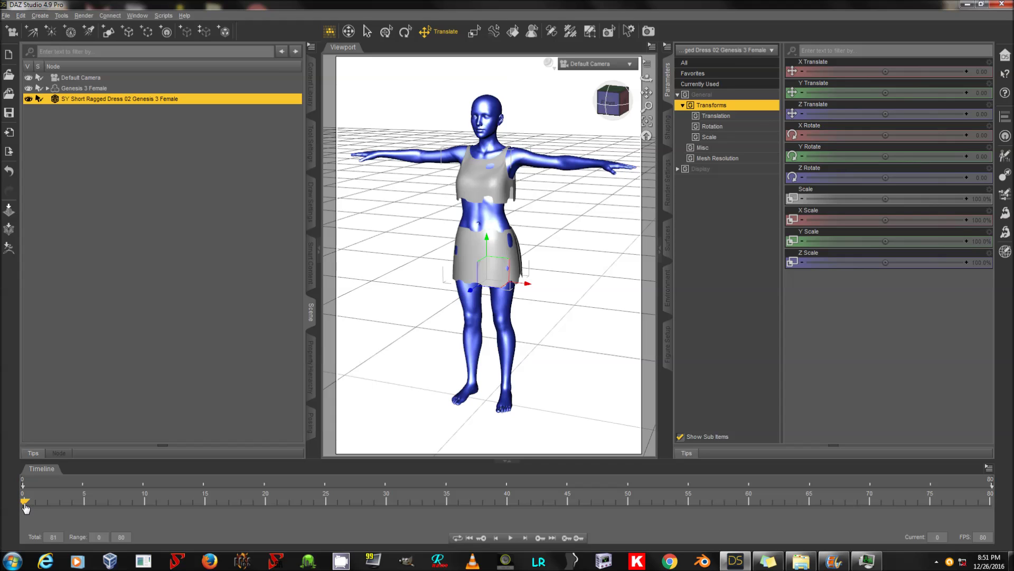
{"action": "left_click", "coordinate": [582, 539]}
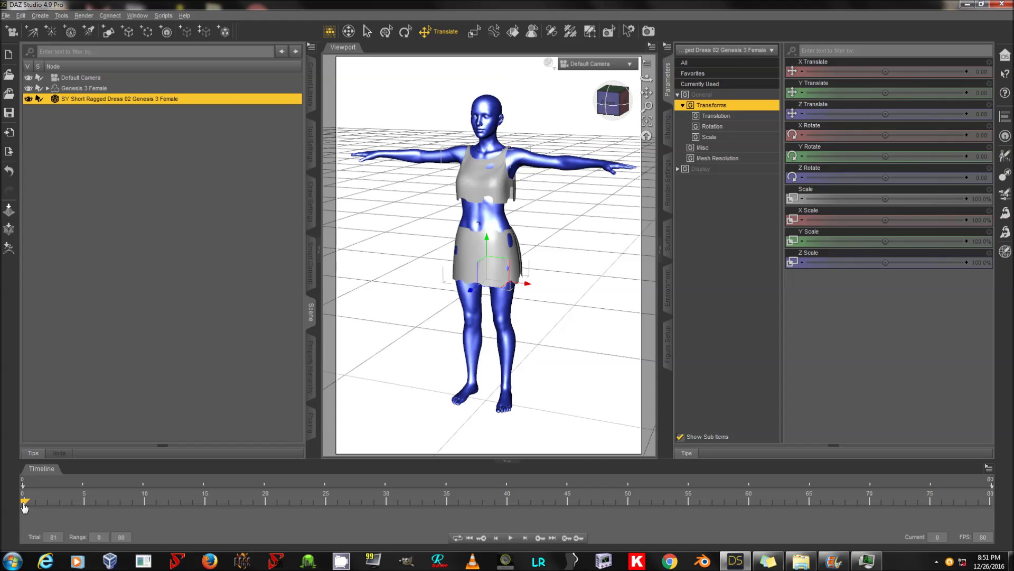
{"action": "mouse_move", "coordinate": [24, 506]}
{"action": "left_mouse_down"}
{"action": "mouse_move", "coordinate": [285, 525]}
{"action": "mouse_move", "coordinate": [748, 515]}
{"action": "left_mouse_up"}
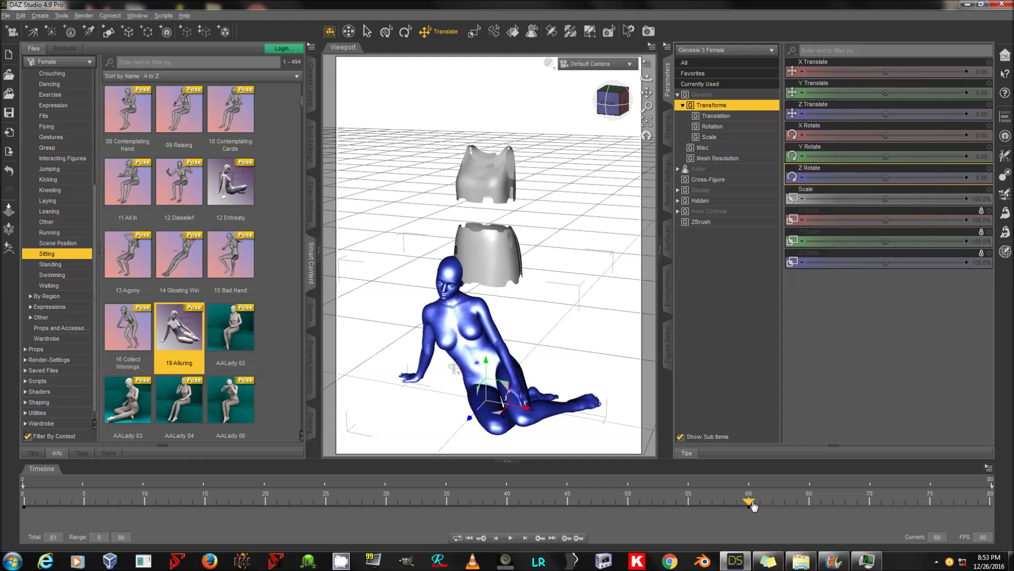
Step: Scrub the timeline between frames 0 and 60 to review the figure's pose transition, ending at frame 0
{"action": "left_click_drag", "start_coordinate": [752, 505], "coordinate": [386, 535]}
{"action": "left_click_drag", "start_coordinate": [309, 539], "coordinate": [748, 511]}
{"action": "left_click_drag", "start_coordinate": [752, 506], "coordinate": [736, 506]}
{"action": "left_click_drag", "start_coordinate": [636, 506], "coordinate": [24, 506]}
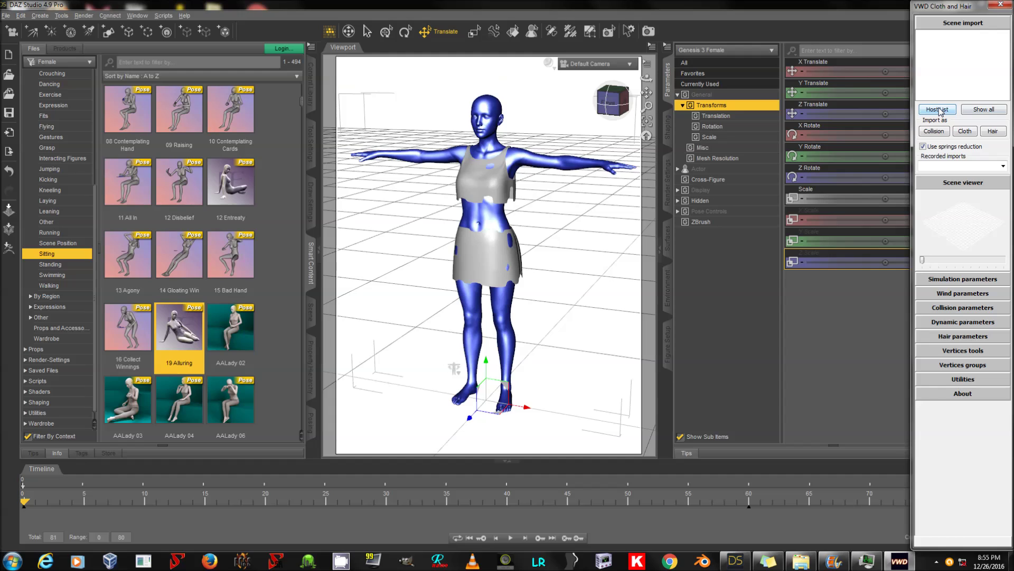
Step: Load the host list and import Genesis 3 Female as collision and SY Short Ragged Dress 02 as cloth
{"action": "left_click", "coordinate": [938, 109]}
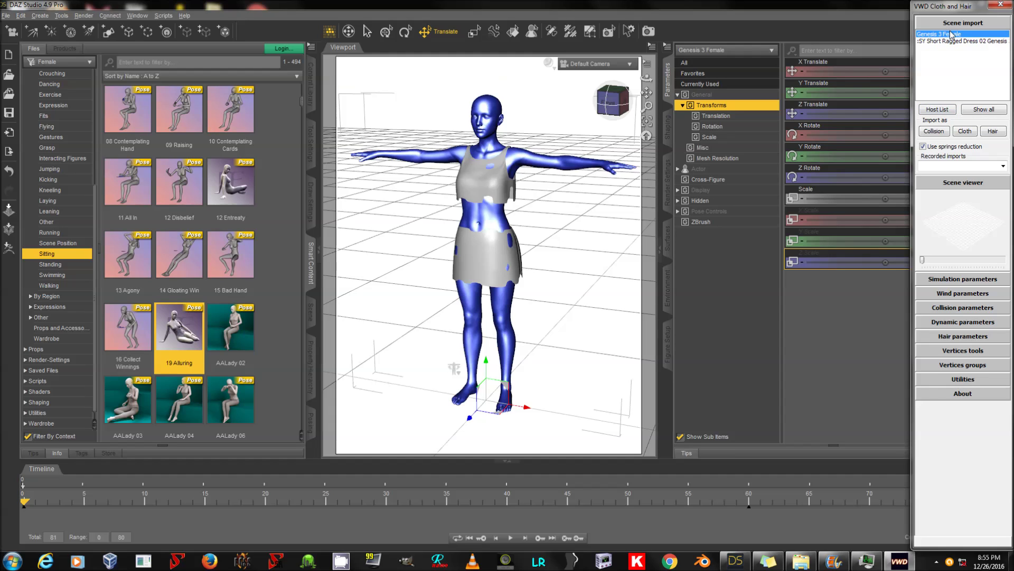
{"action": "left_click", "coordinate": [944, 132]}
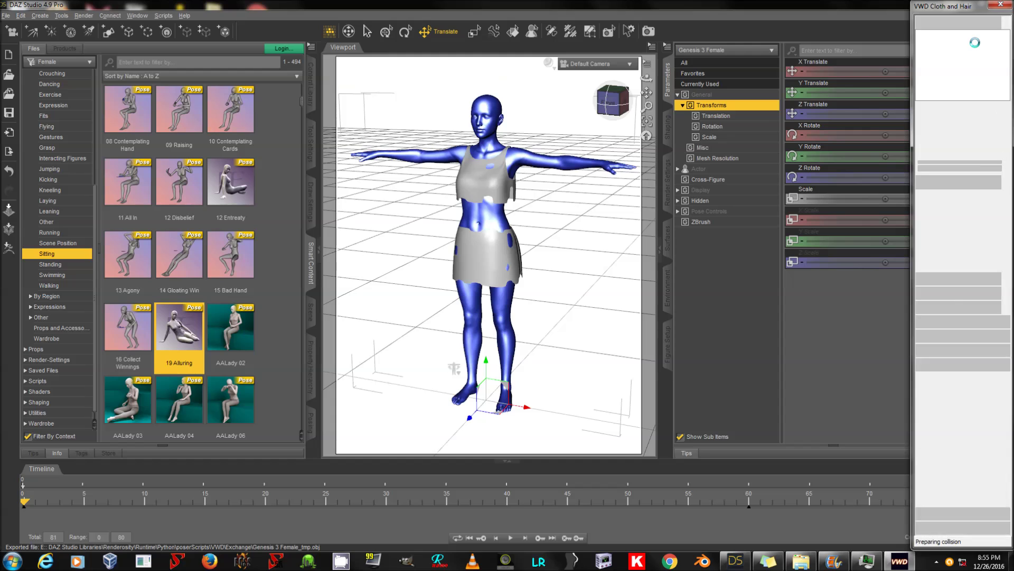
{"action": "left_click", "coordinate": [975, 41]}
{"action": "left_click", "coordinate": [971, 132]}
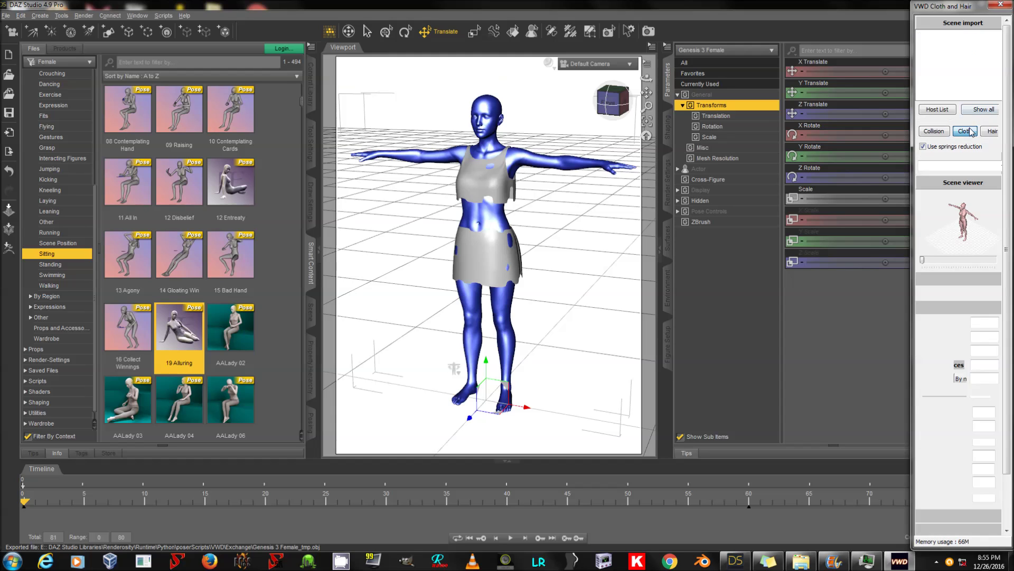
{"action": "left_click", "coordinate": [981, 487]}
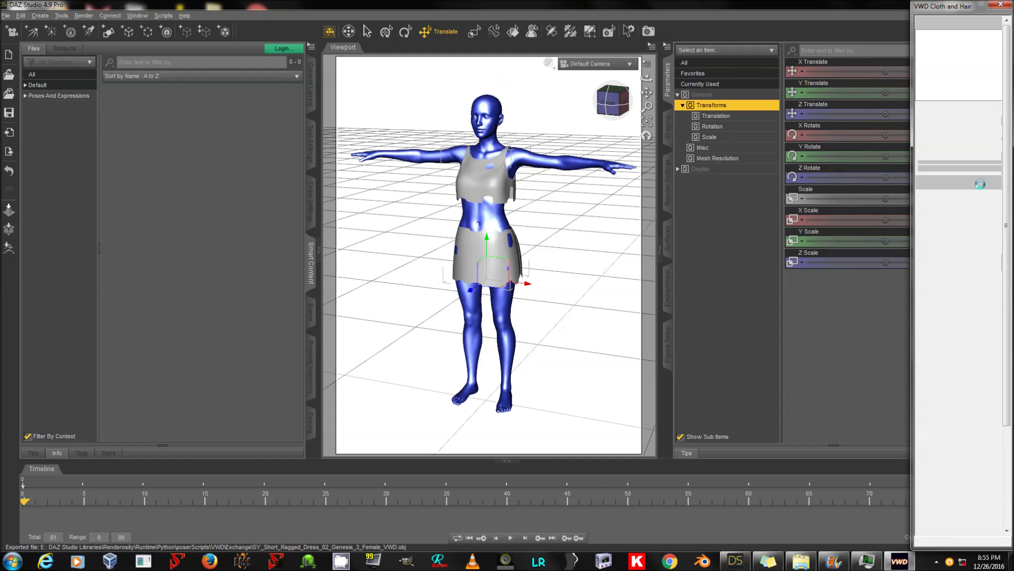
Step: Nail the dress's shoulder-strap and skirt-waist vertices to the collision figure and start the dynamic simulation
{"action": "left_click", "coordinate": [980, 184]}
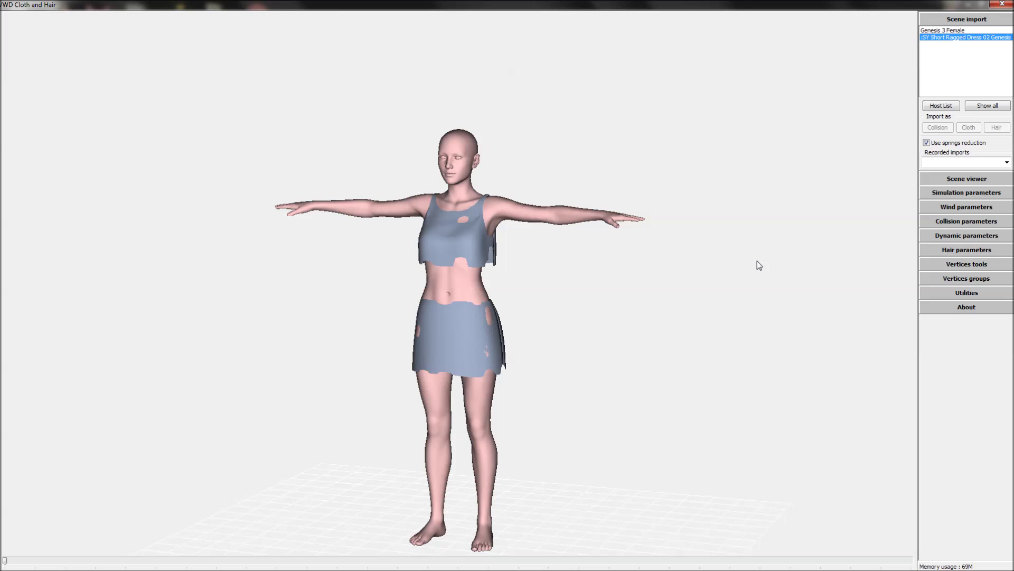
{"action": "left_click", "coordinate": [990, 193]}
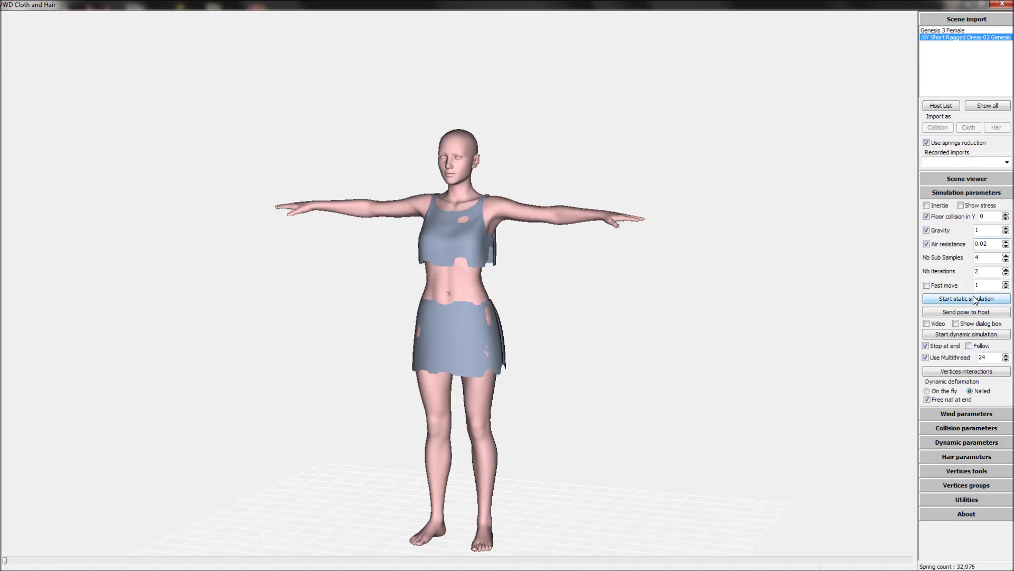
{"action": "left_click", "coordinate": [982, 485]}
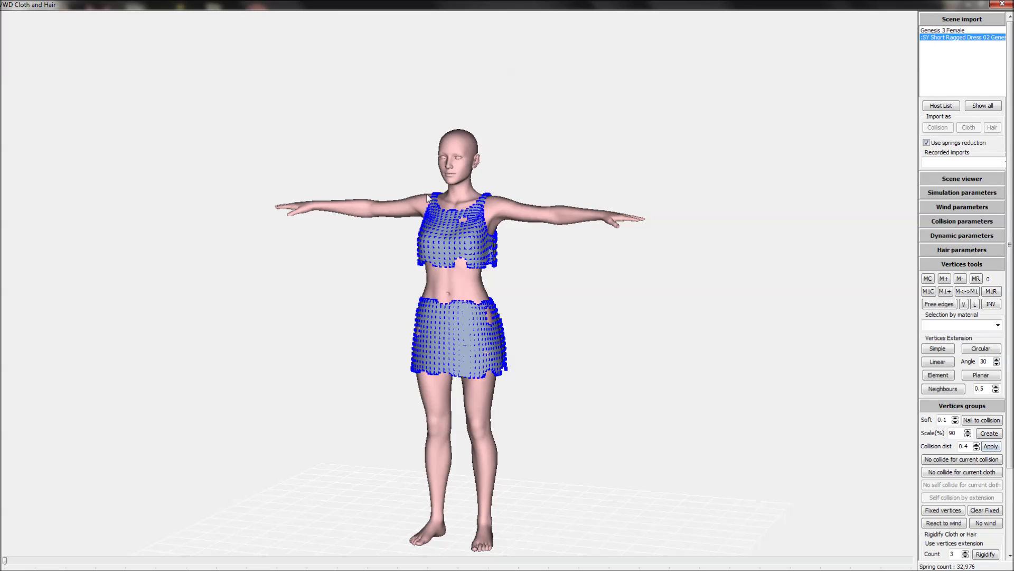
{"action": "left_click_drag", "start_coordinate": [494, 202], "coordinate": [493, 202]}
{"action": "left_click_drag", "start_coordinate": [407, 292], "coordinate": [501, 308]}
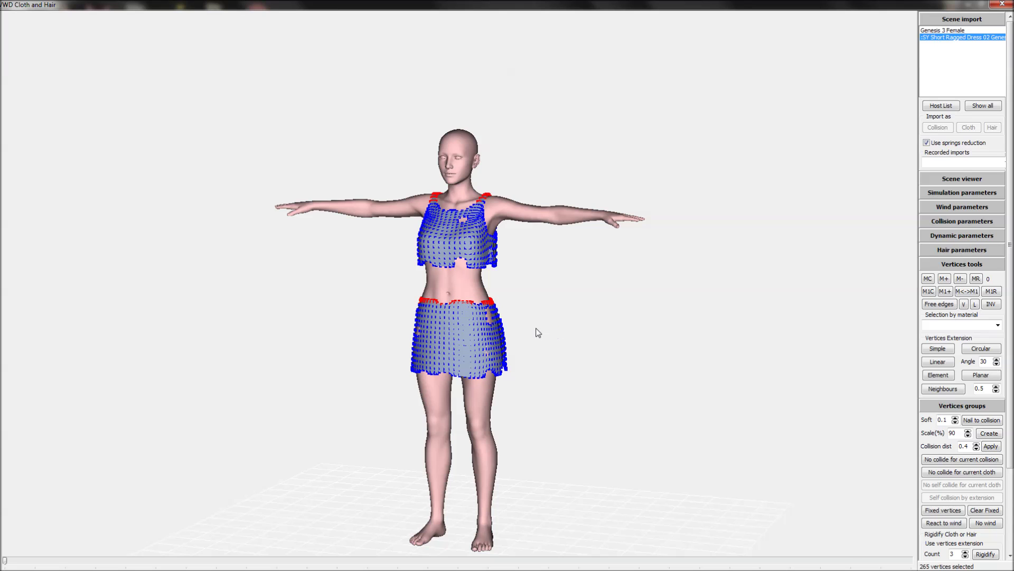
{"action": "mouse_move", "coordinate": [562, 328]}
{"action": "middle_mouse_down"}
{"action": "mouse_move", "coordinate": [652, 333]}
{"action": "mouse_move", "coordinate": [557, 319]}
{"action": "mouse_move", "coordinate": [544, 337]}
{"action": "middle_mouse_up"}
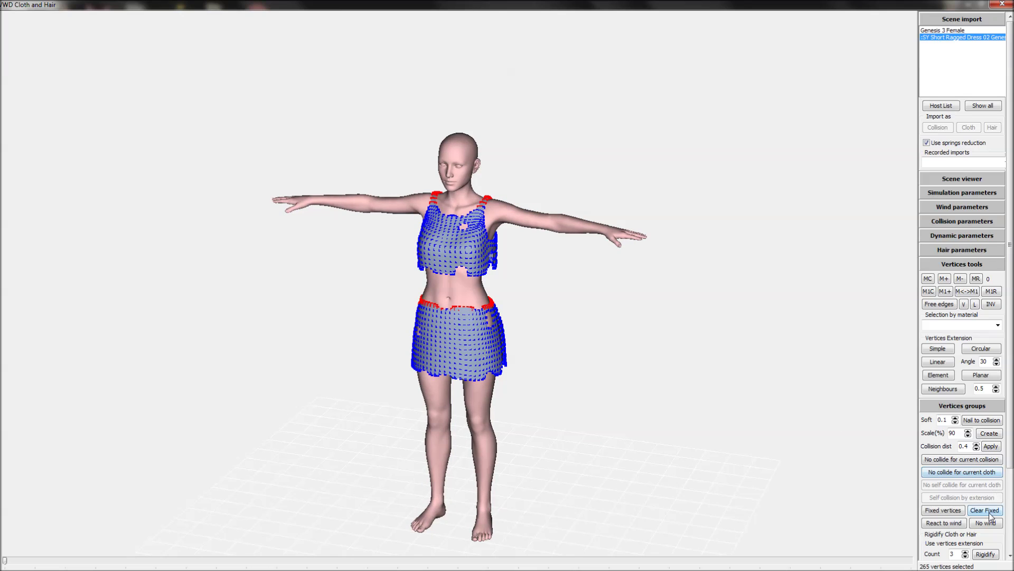
{"action": "left_click", "coordinate": [981, 420]}
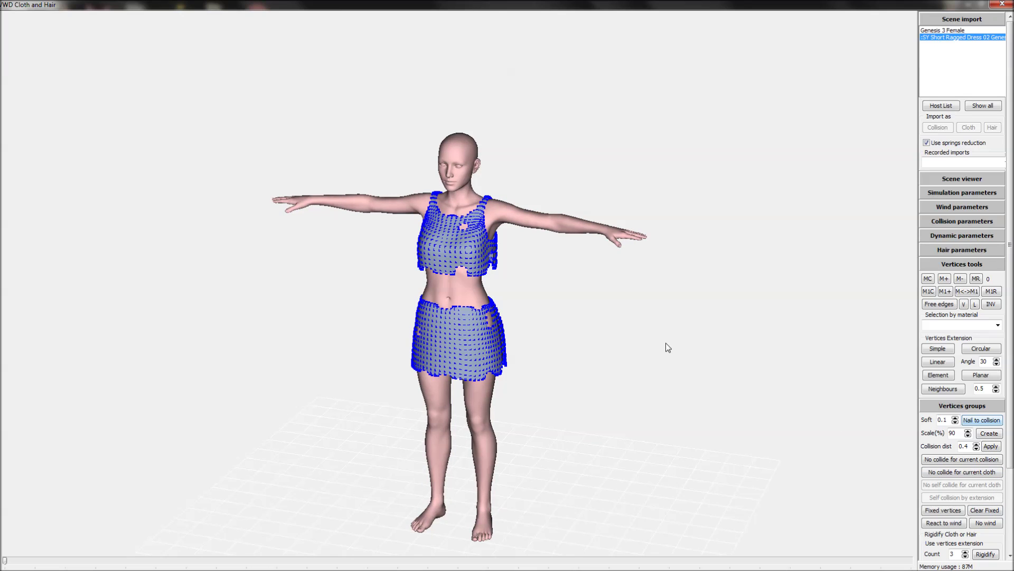
{"action": "left_click", "coordinate": [980, 193]}
{"action": "left_click", "coordinate": [976, 335]}
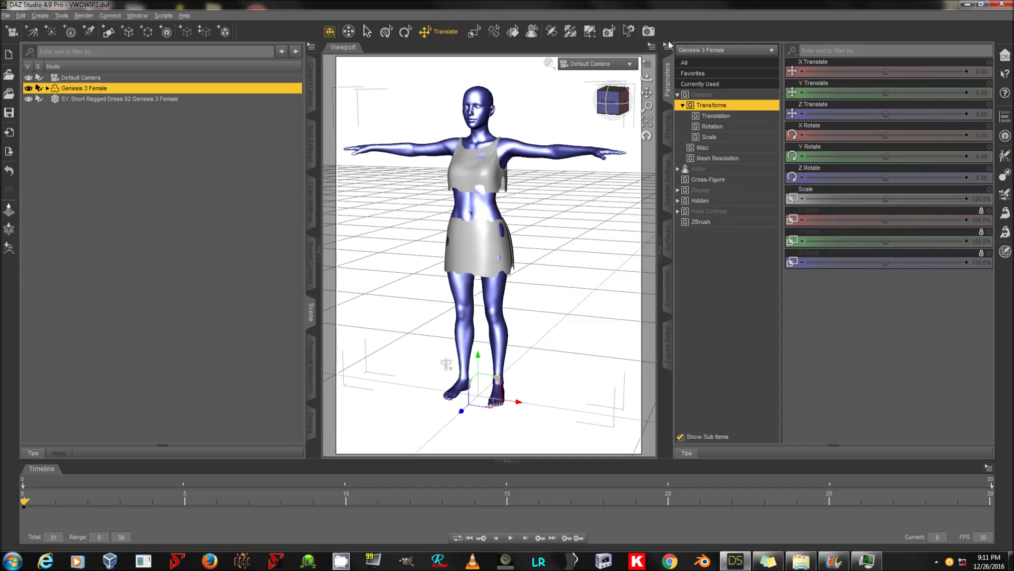
Step: Clear the whole figure animation of Genesis 3 Female and keep the timeline at frame 0
{"action": "left_click", "coordinate": [668, 47]}
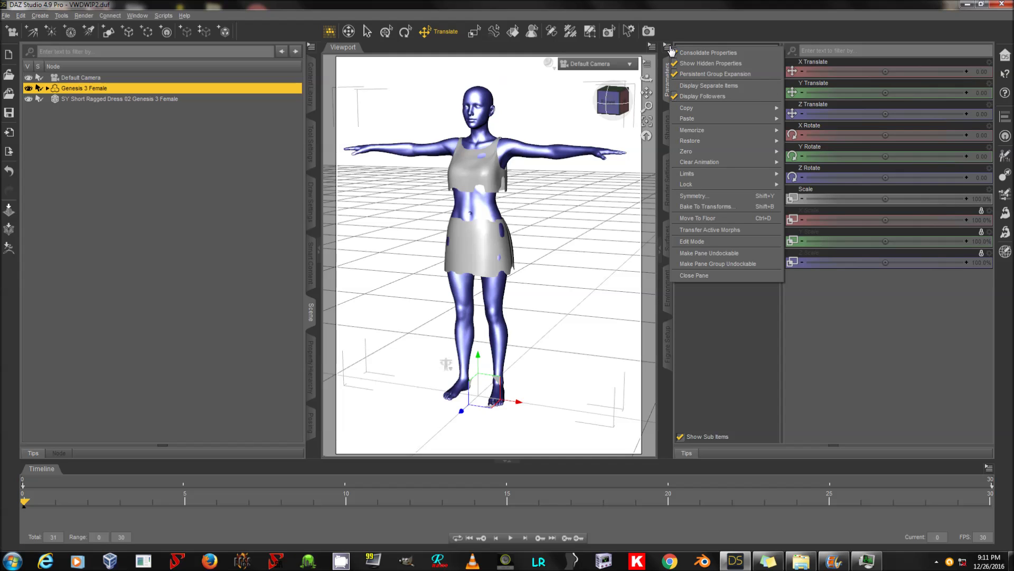
{"action": "mouse_move", "coordinate": [740, 161]}
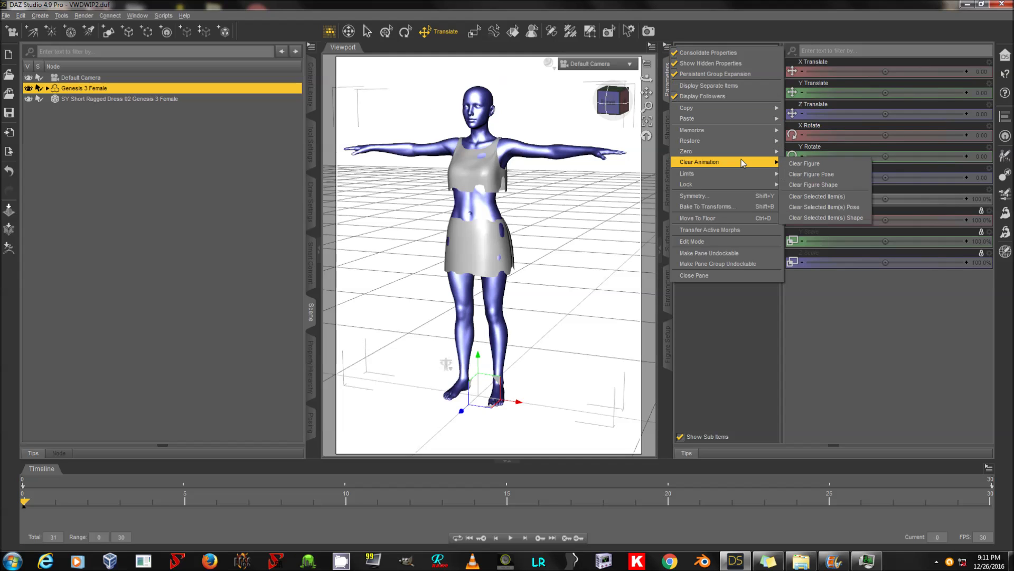
{"action": "left_click", "coordinate": [823, 163]}
{"action": "left_click_drag", "start_coordinate": [25, 502], "coordinate": [2, 500]}
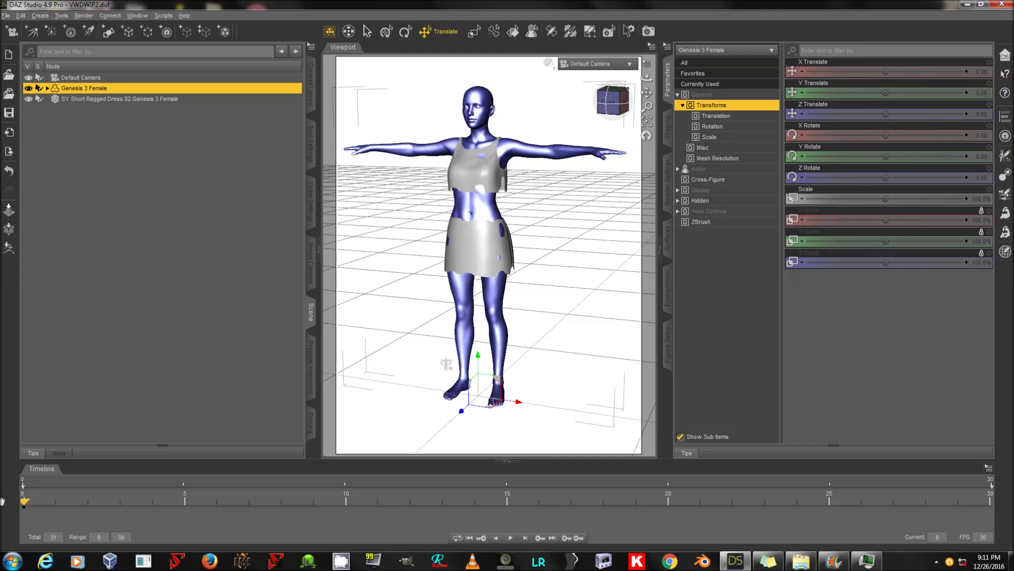
Step: Clear the Default Camera's animation with Clear Selected Item(s), check it across the timeline, and reset the camera view
{"action": "left_click", "coordinate": [111, 77]}
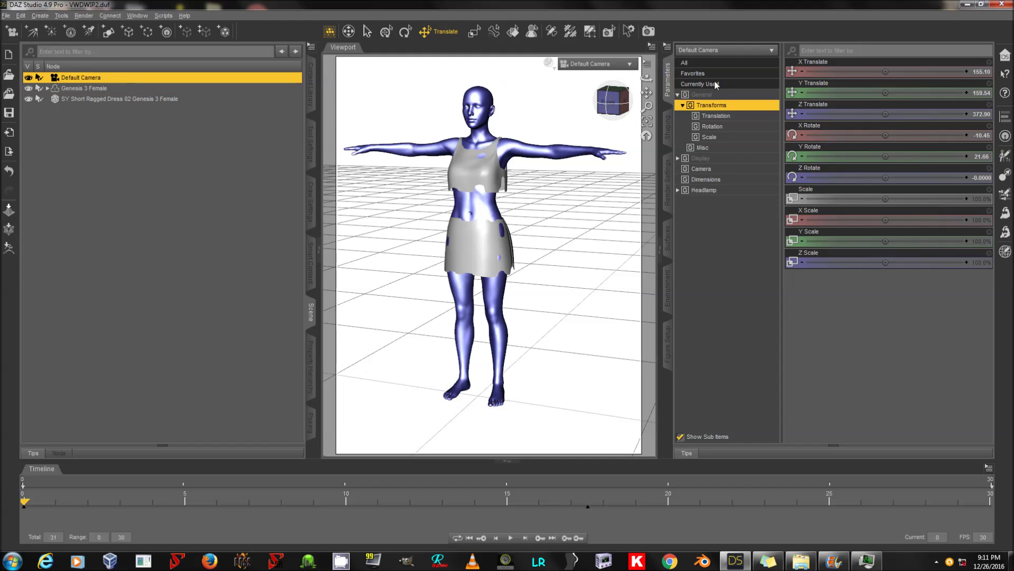
{"action": "left_click", "coordinate": [670, 47]}
{"action": "mouse_move", "coordinate": [724, 158]}
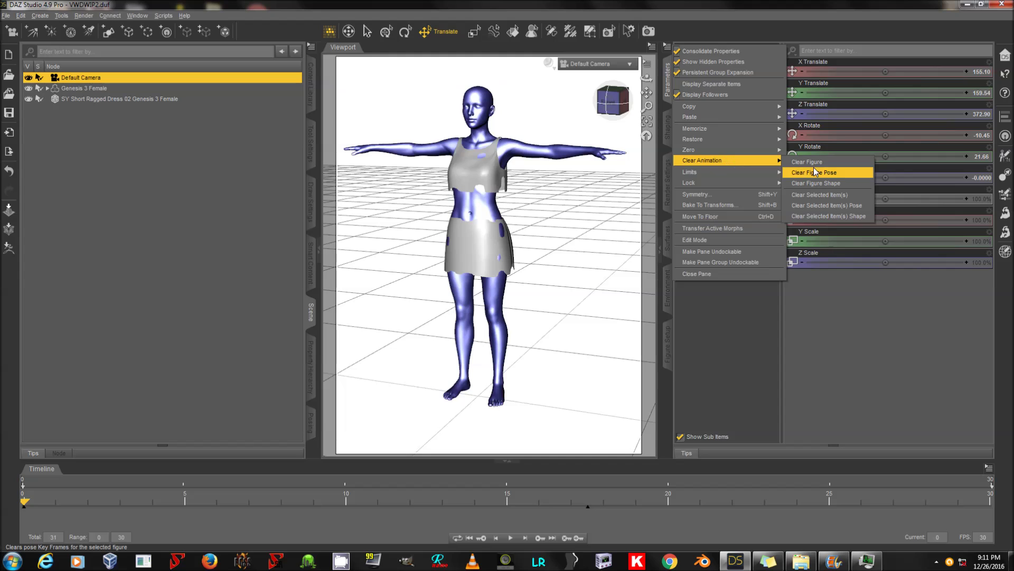
{"action": "left_click", "coordinate": [838, 192]}
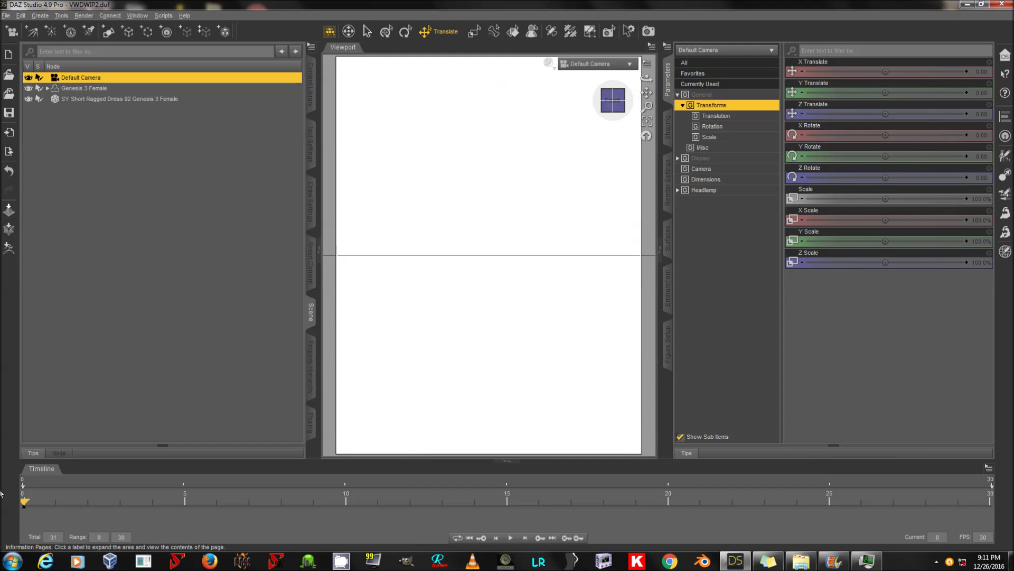
{"action": "left_click_drag", "start_coordinate": [25, 503], "coordinate": [988, 528]}
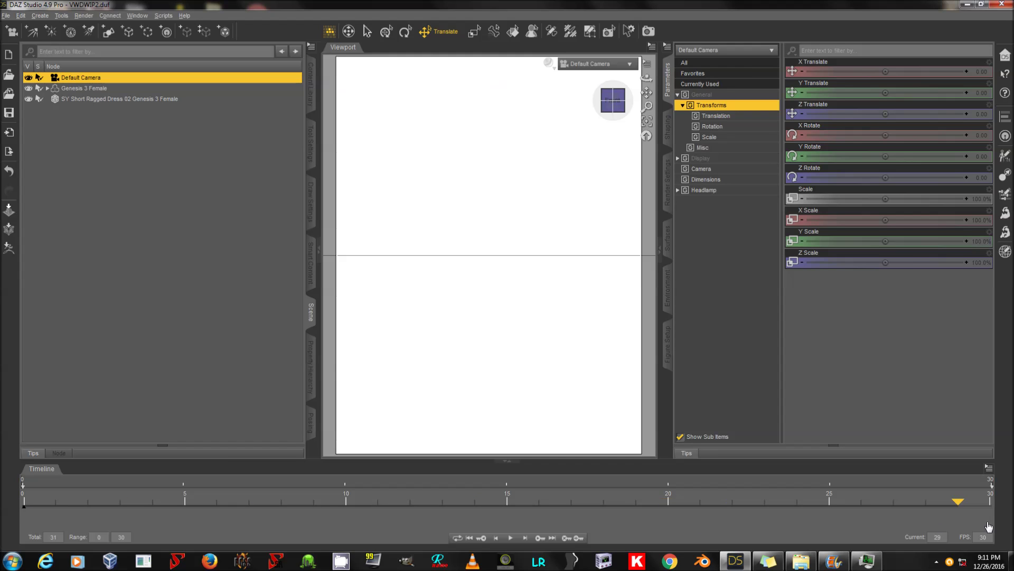
{"action": "left_click_drag", "start_coordinate": [311, 539], "coordinate": [3, 523]}
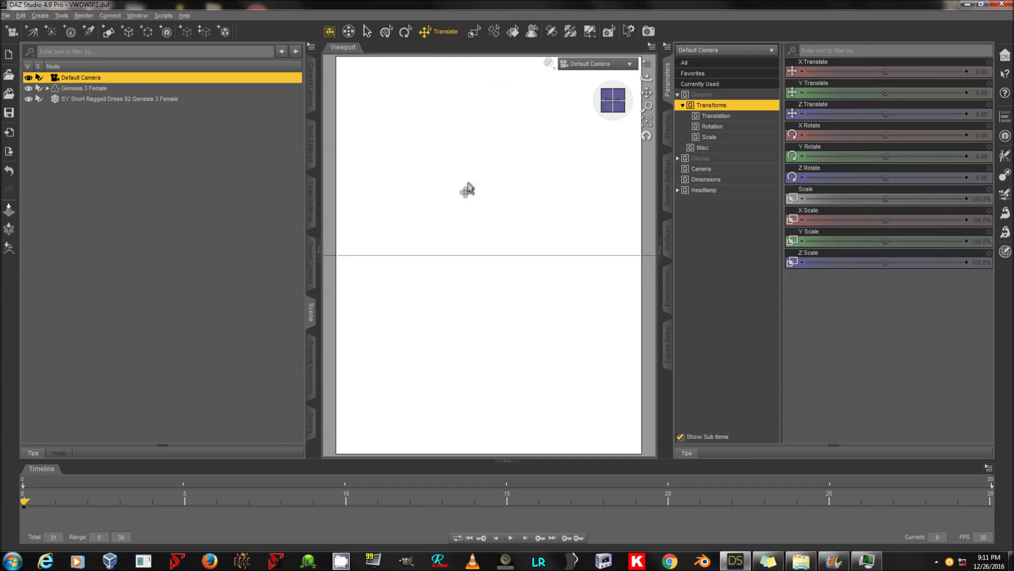
{"action": "left_click", "coordinate": [646, 136]}
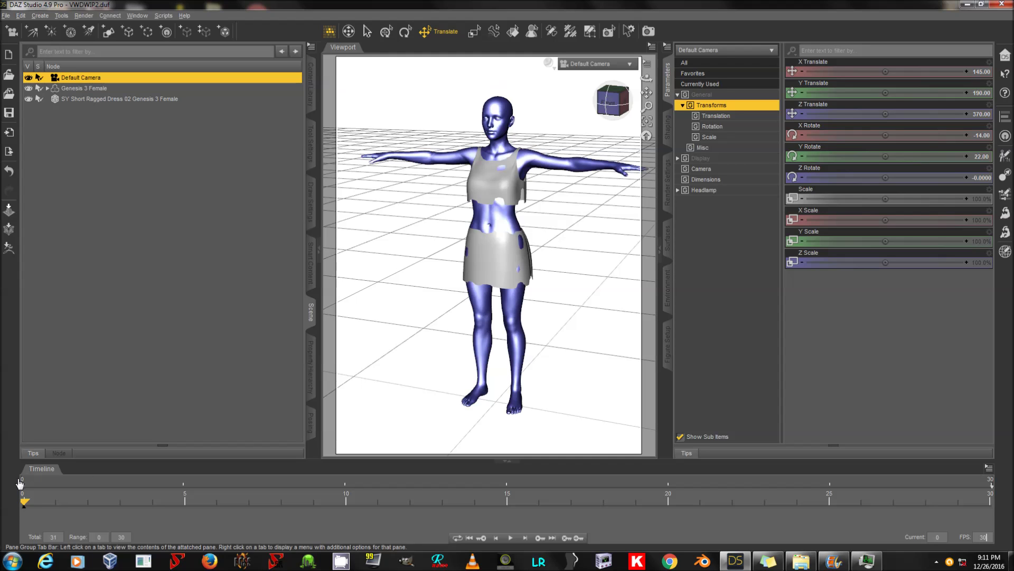
Step: Set the timeline's total frame count to 200 and scrub through the extended range
{"action": "left_click", "coordinate": [53, 537]}
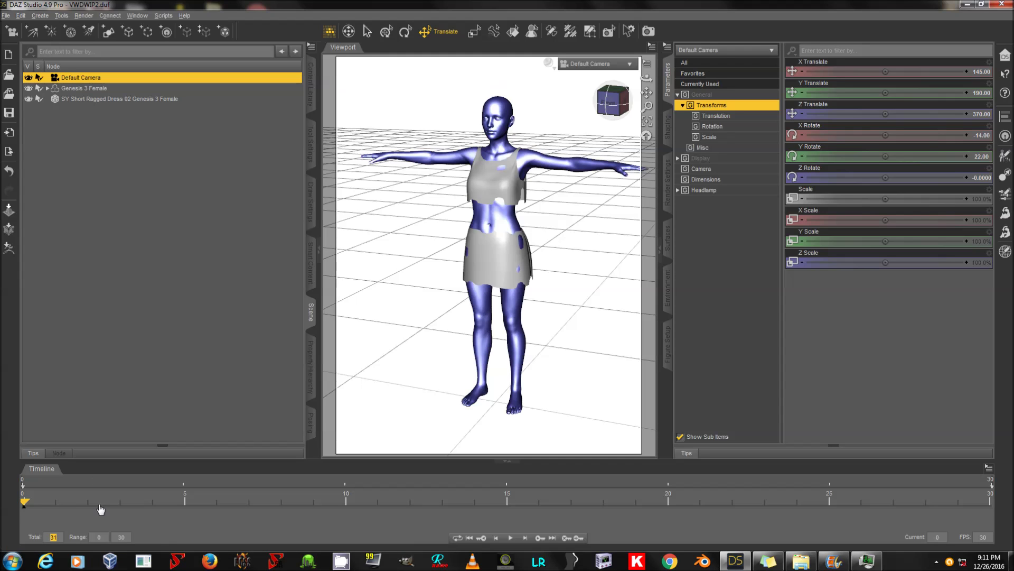
{"action": "type", "text": "200"}
{"action": "key", "text": "Return"}
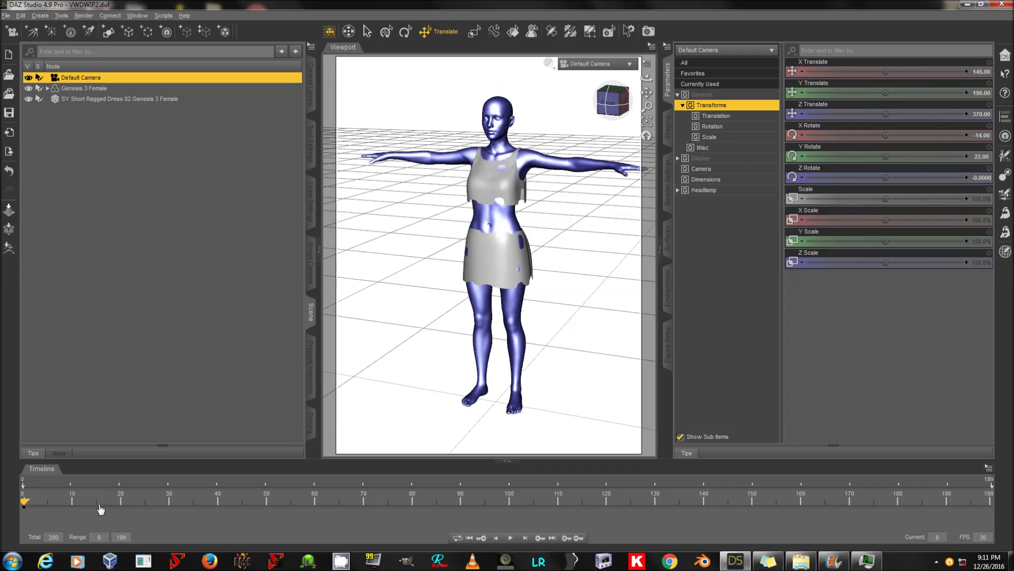
{"action": "left_click_drag", "start_coordinate": [25, 503], "coordinate": [714, 532]}
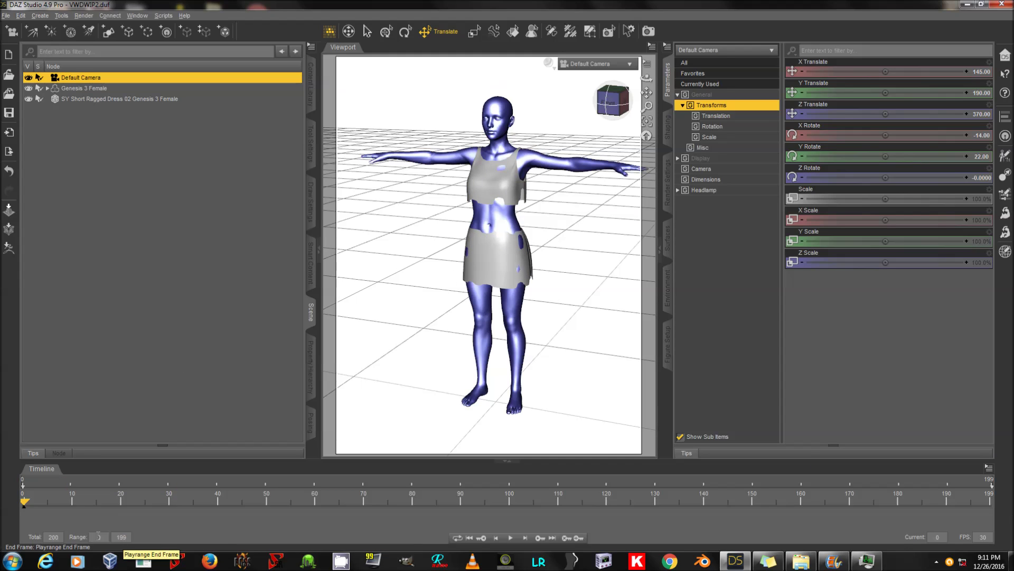
Step: Set the timeline's total frame count to 400 and move the playhead to frame 200
{"action": "left_click", "coordinate": [53, 537]}
{"action": "type", "text": "400"}
{"action": "key", "text": "Return"}
{"action": "left_click_drag", "start_coordinate": [26, 502], "coordinate": [510, 505]}
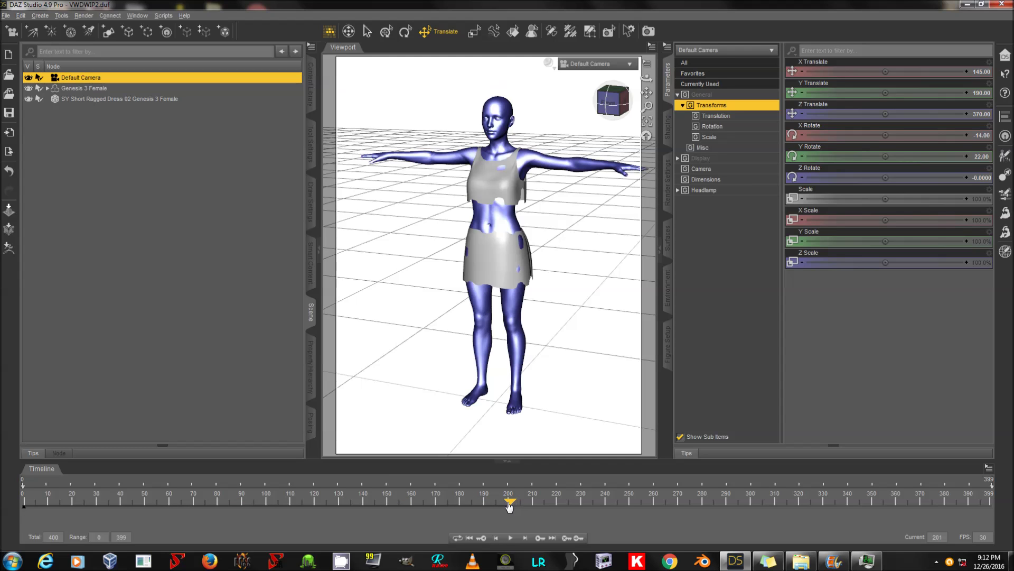
Step: Apply the sitting pose CDIRune7 SitI to Genesis 3 Female at frame 200 and create a keyframe there
{"action": "left_click", "coordinate": [134, 91]}
{"action": "left_click", "coordinate": [315, 267]}
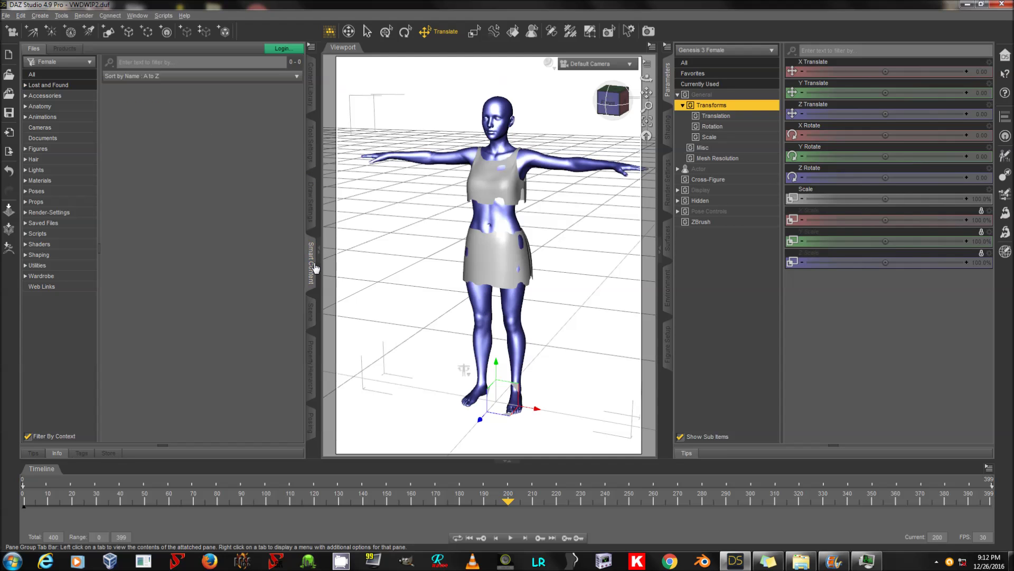
{"action": "left_click", "coordinate": [37, 191]}
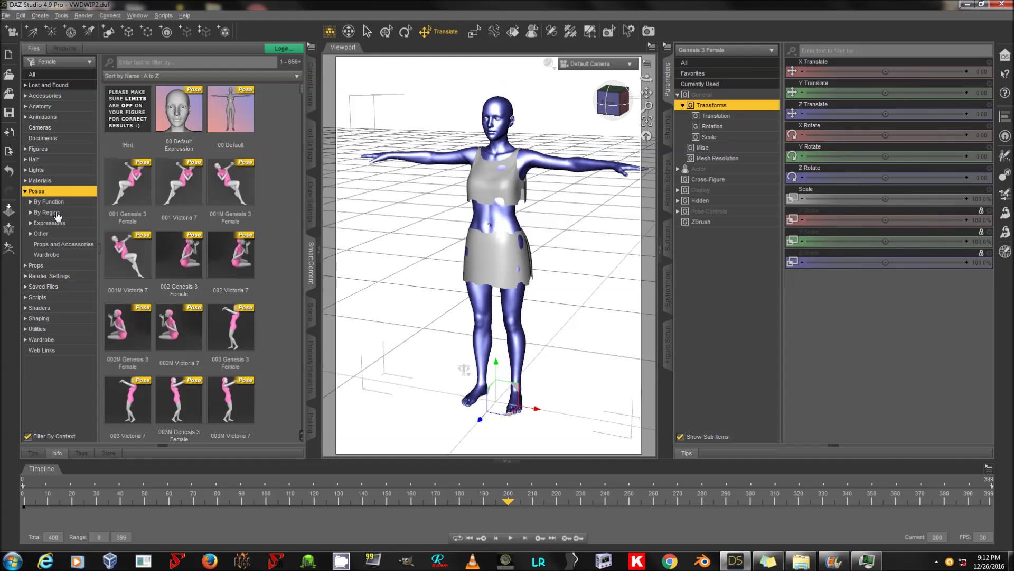
{"action": "left_click", "coordinate": [72, 201]}
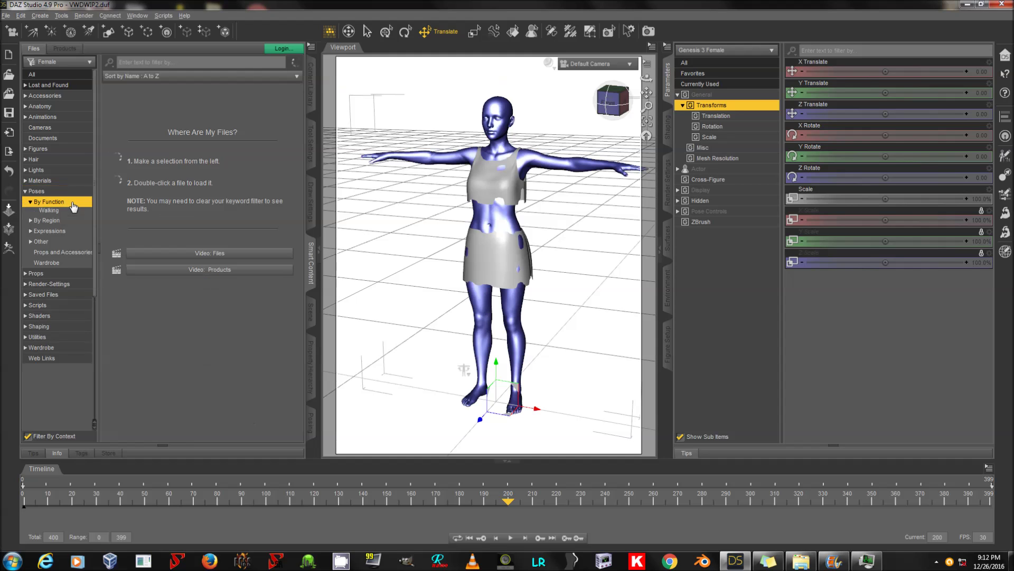
{"action": "scroll", "coordinate": [71, 285], "scroll_direction": "down", "scroll_amount": 5}
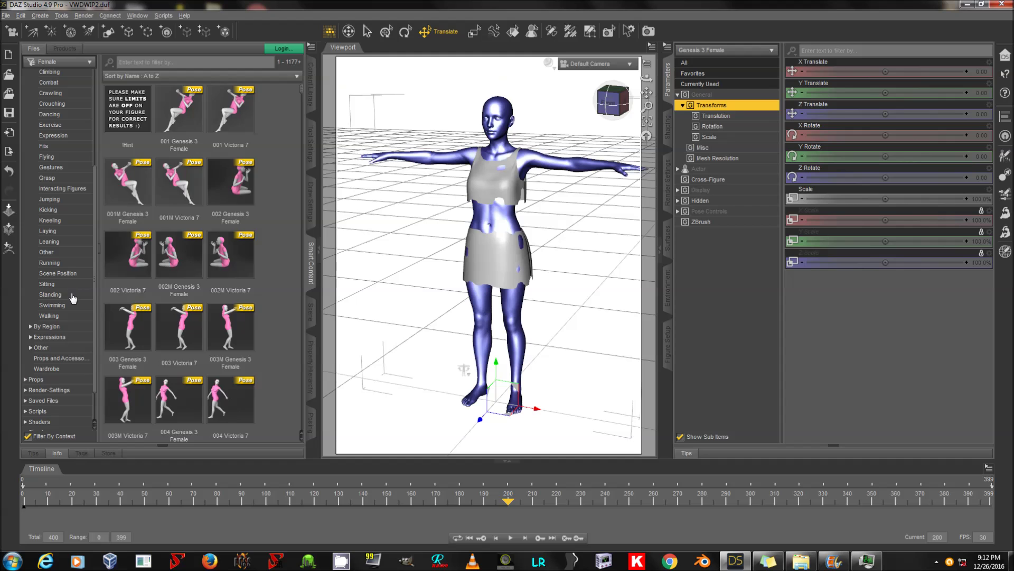
{"action": "left_click", "coordinate": [73, 294]}
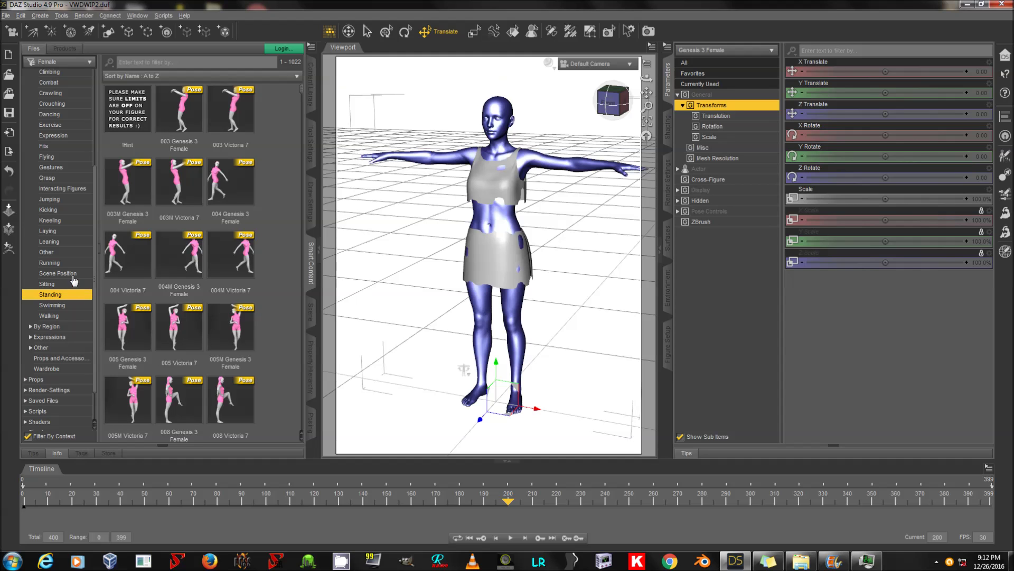
{"action": "left_click", "coordinate": [74, 285]}
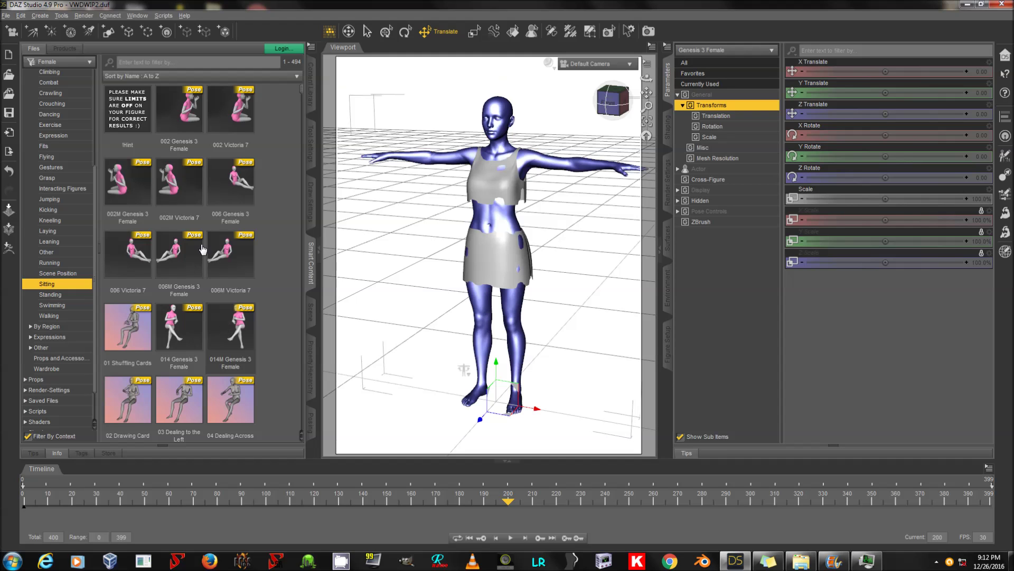
{"action": "scroll", "coordinate": [219, 245], "scroll_direction": "down", "scroll_amount": 10}
{"action": "scroll", "coordinate": [220, 245], "scroll_direction": "down", "scroll_amount": 5}
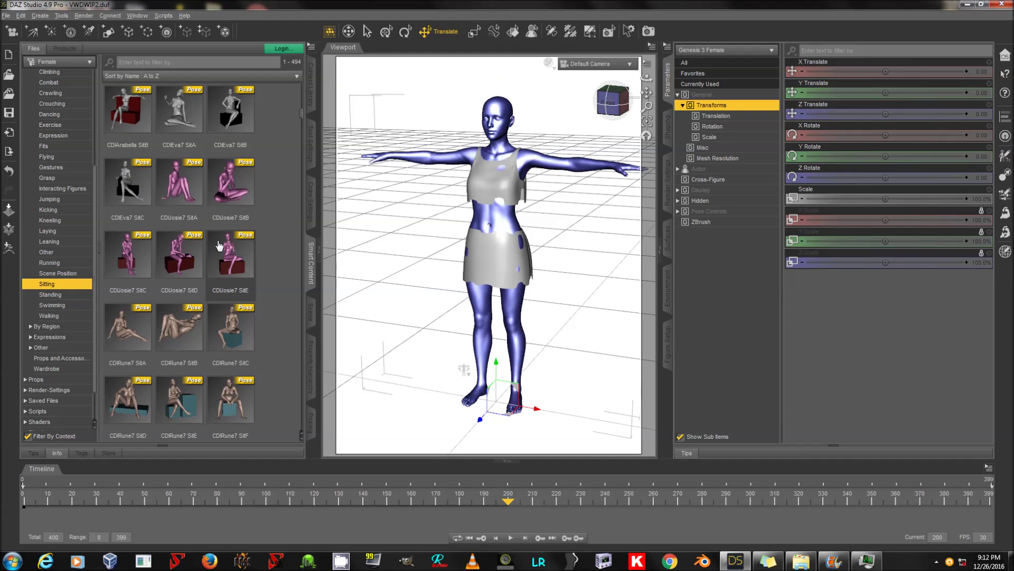
{"action": "double_click", "coordinate": [230, 259]}
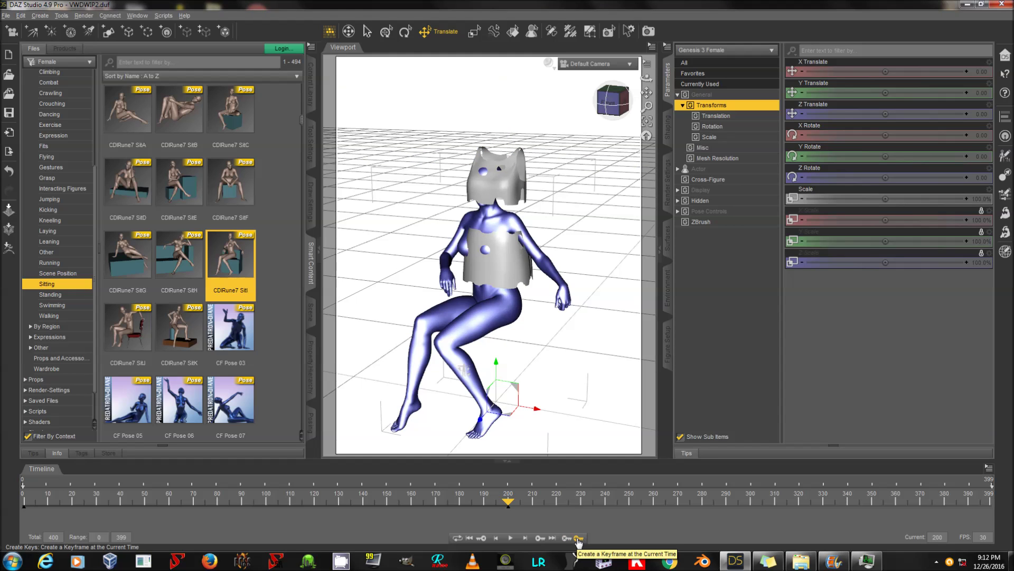
{"action": "left_click", "coordinate": [579, 538]}
Step: Return the timeline to frame 0 and zero the pose of Genesis 3 Female there
{"action": "left_click_drag", "start_coordinate": [508, 501], "coordinate": [3, 518]}
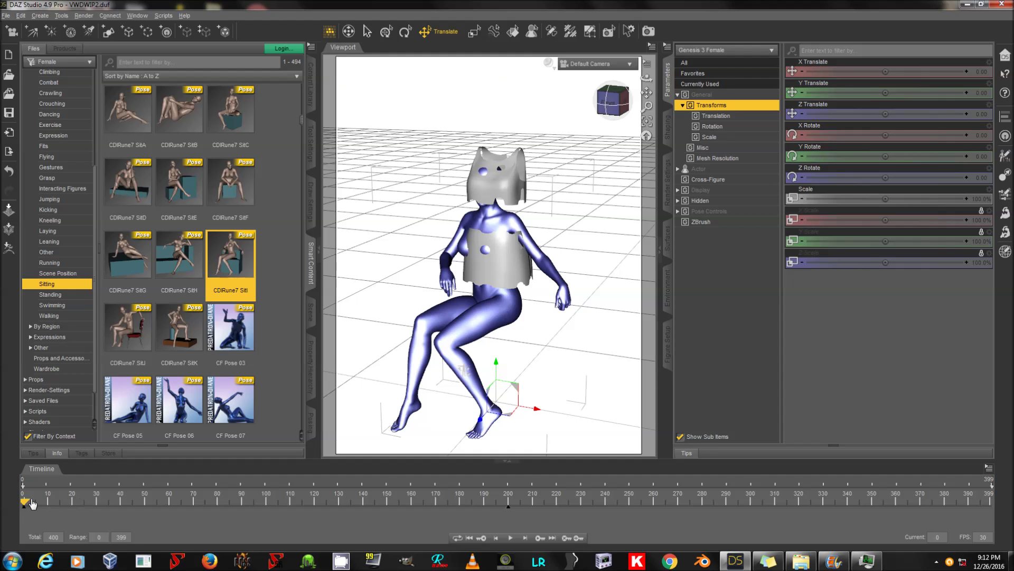
{"action": "left_click_drag", "start_coordinate": [25, 504], "coordinate": [512, 520]}
{"action": "key", "text": "Home"}
{"action": "left_click", "coordinate": [311, 315]}
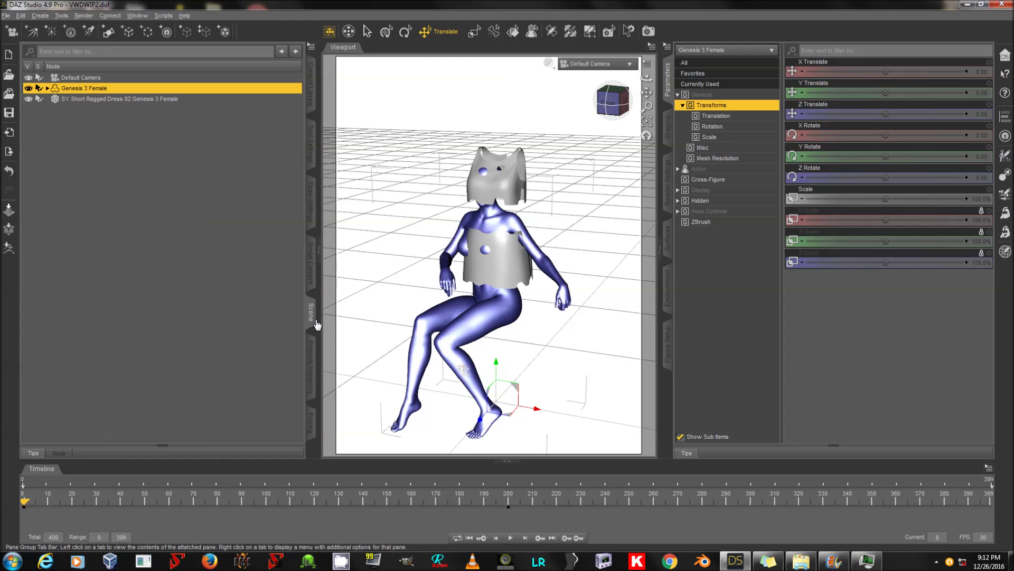
{"action": "left_click", "coordinate": [20, 16]}
{"action": "mouse_move", "coordinate": [92, 109]}
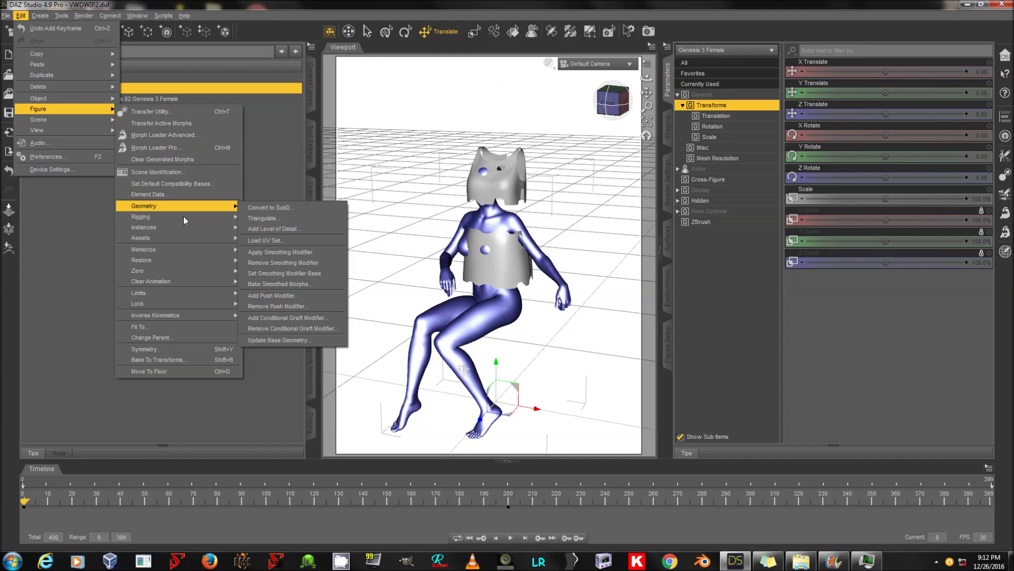
{"action": "mouse_move", "coordinate": [174, 270]}
{"action": "left_click", "coordinate": [281, 284]}
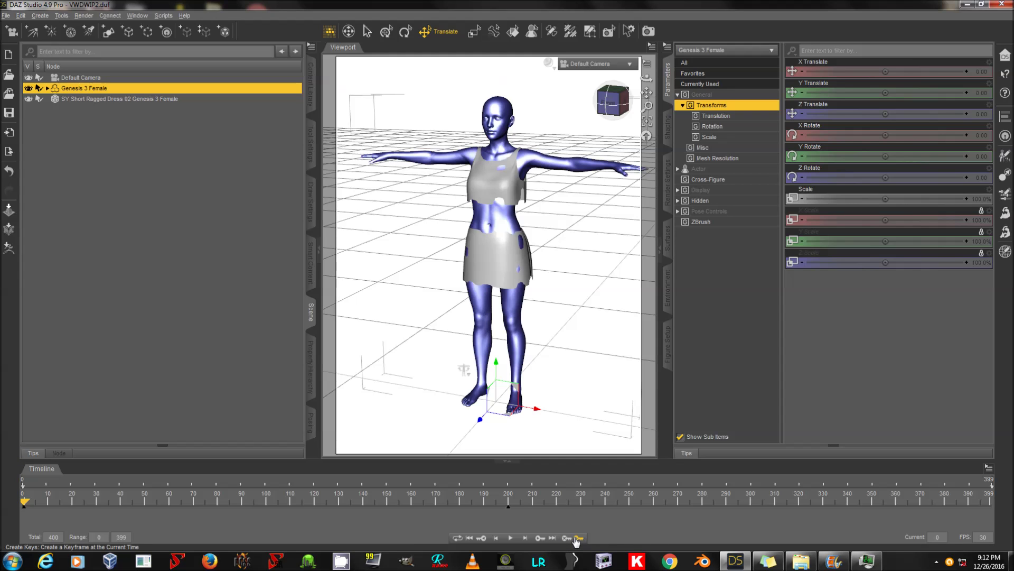
{"action": "left_click_drag", "start_coordinate": [27, 506], "coordinate": [3, 510]}
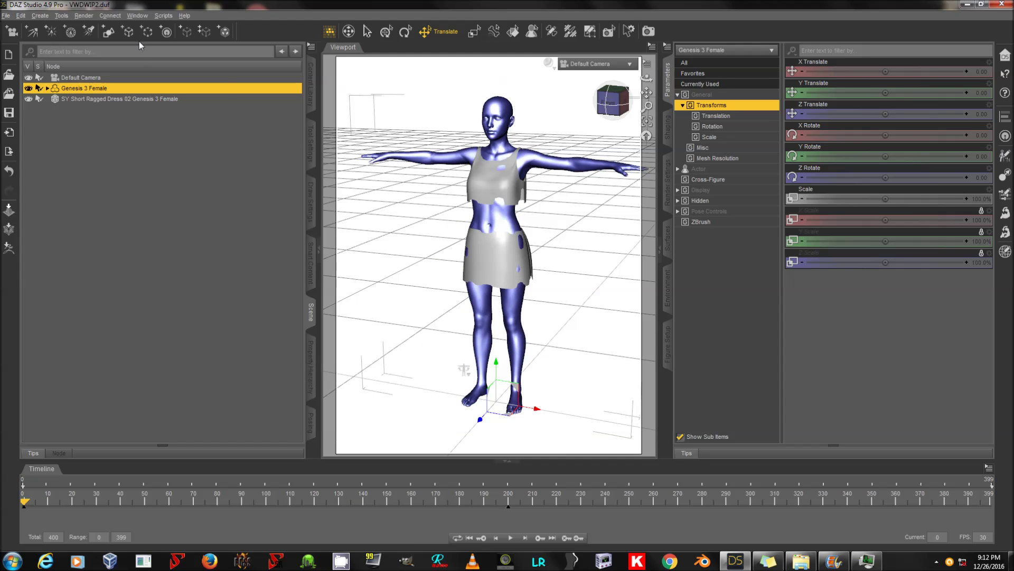
Step: Launch VWD Cloth and Hair, import Genesis 3 Female as collision and the short ragged dress as cloth, generating it with the default dynamic parameters
{"action": "left_click", "coordinate": [163, 15]}
{"action": "left_click", "coordinate": [180, 30]}
{"action": "left_click", "coordinate": [938, 109]}
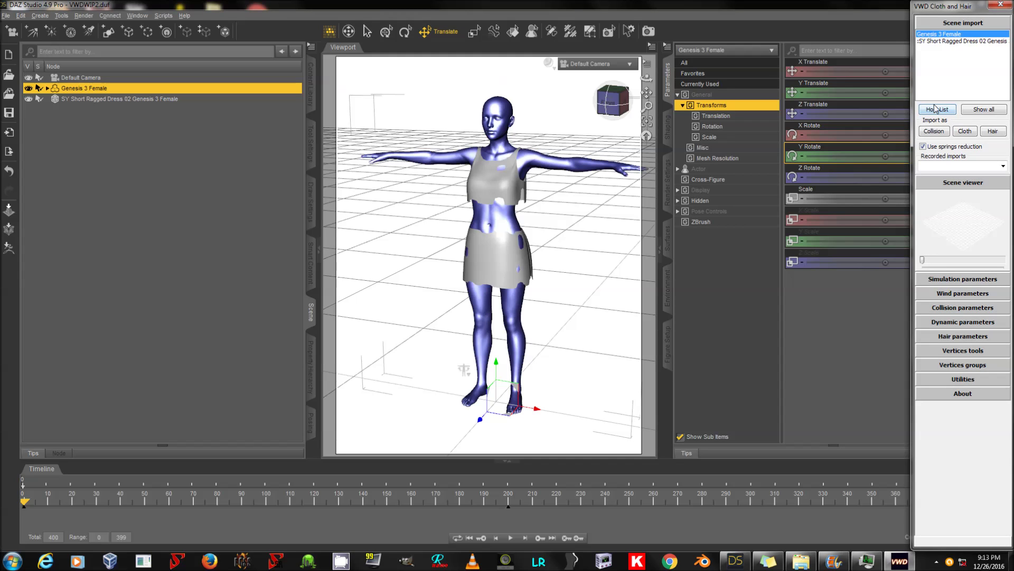
{"action": "left_click", "coordinate": [934, 131]}
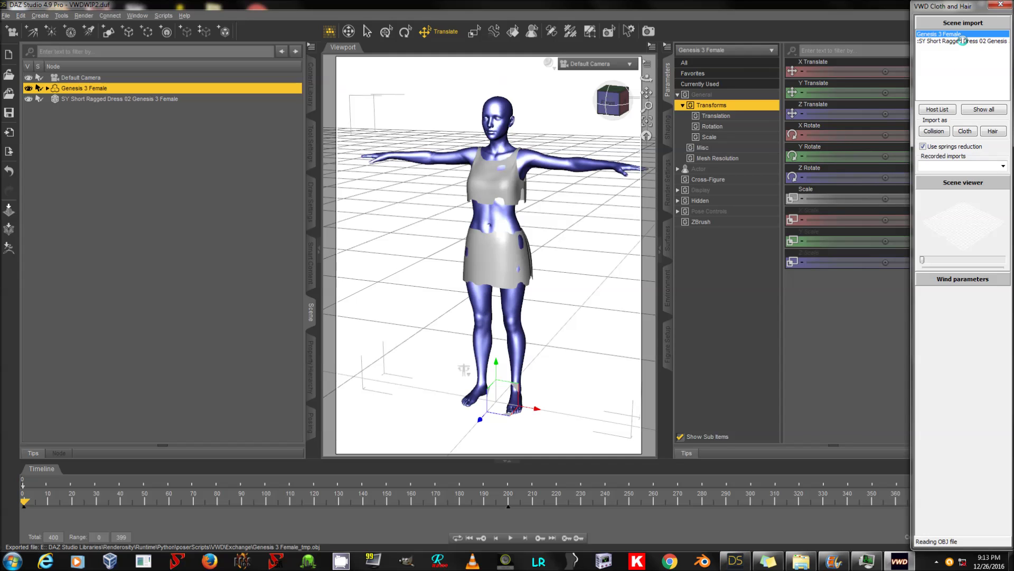
{"action": "left_click", "coordinate": [963, 40]}
{"action": "left_click", "coordinate": [965, 131]}
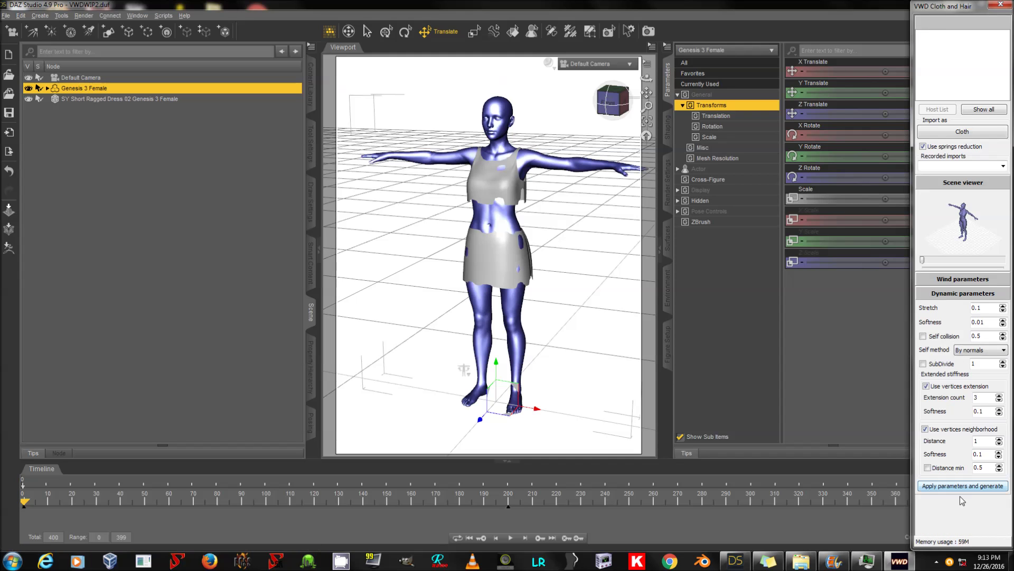
{"action": "left_click", "coordinate": [981, 487]}
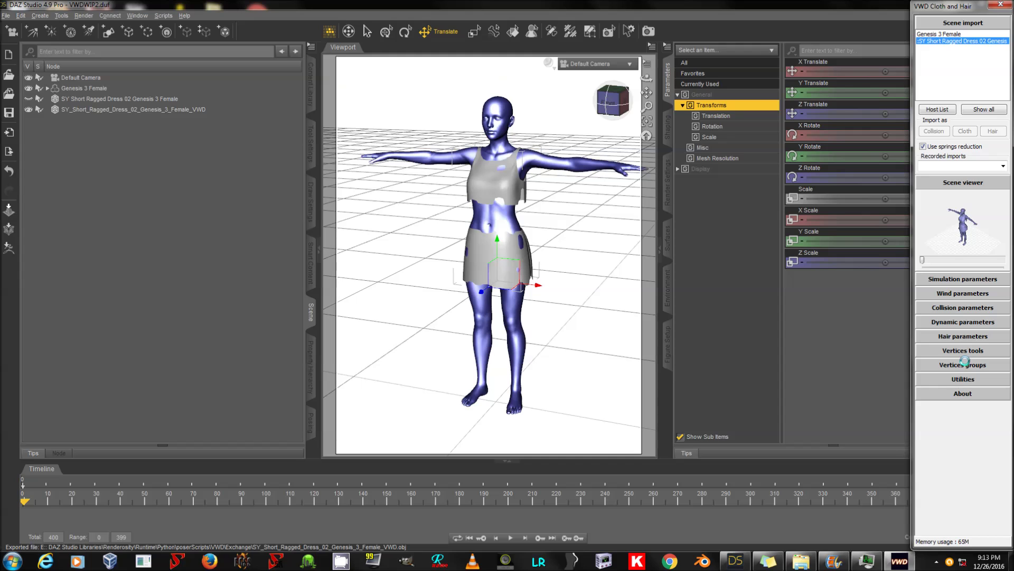
Step: Select the dress's shoulder-strap and skirt-waist vertices in the enlarged scene viewer and nail them to the collision figure
{"action": "left_click", "coordinate": [963, 188]}
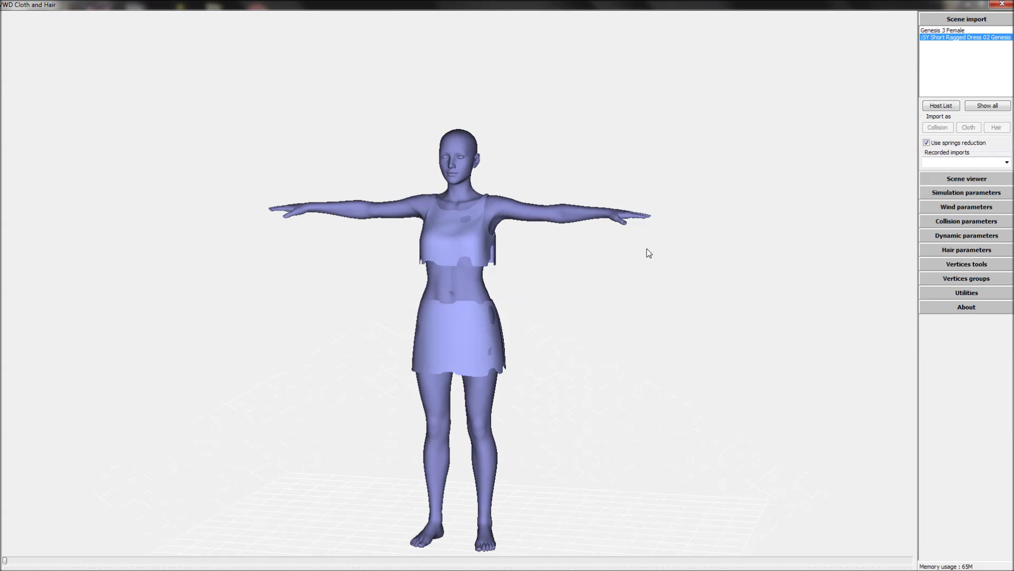
{"action": "left_click", "coordinate": [982, 265]}
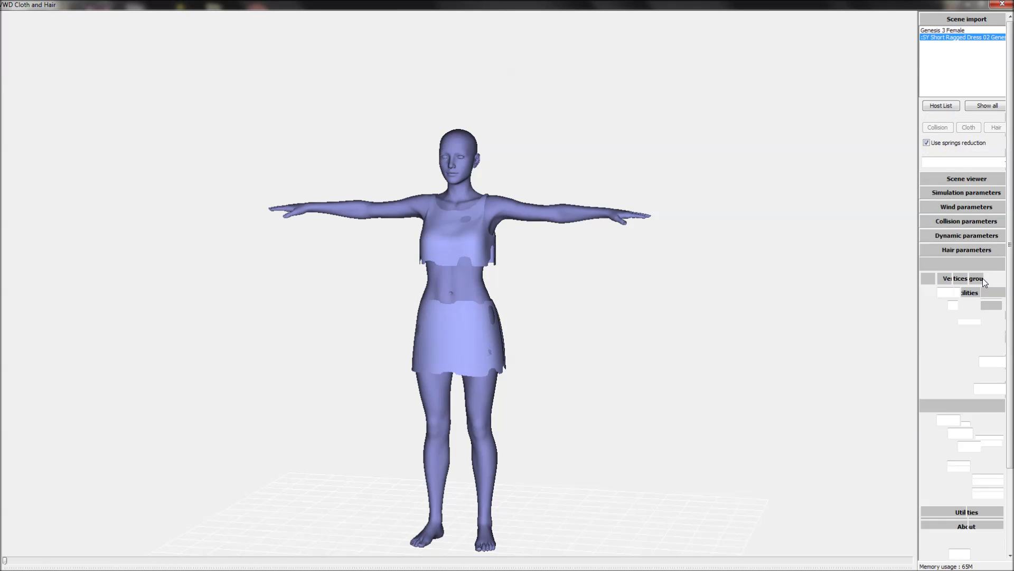
{"action": "left_click", "coordinate": [981, 279]}
{"action": "left_click_drag", "start_coordinate": [423, 188], "coordinate": [494, 204]}
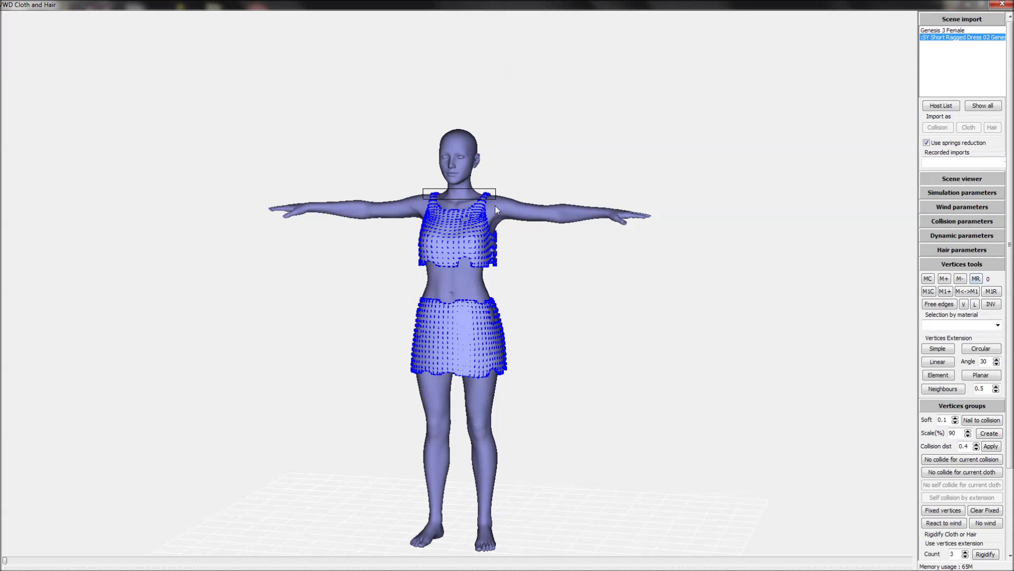
{"action": "left_click_drag", "start_coordinate": [416, 299], "coordinate": [514, 306]}
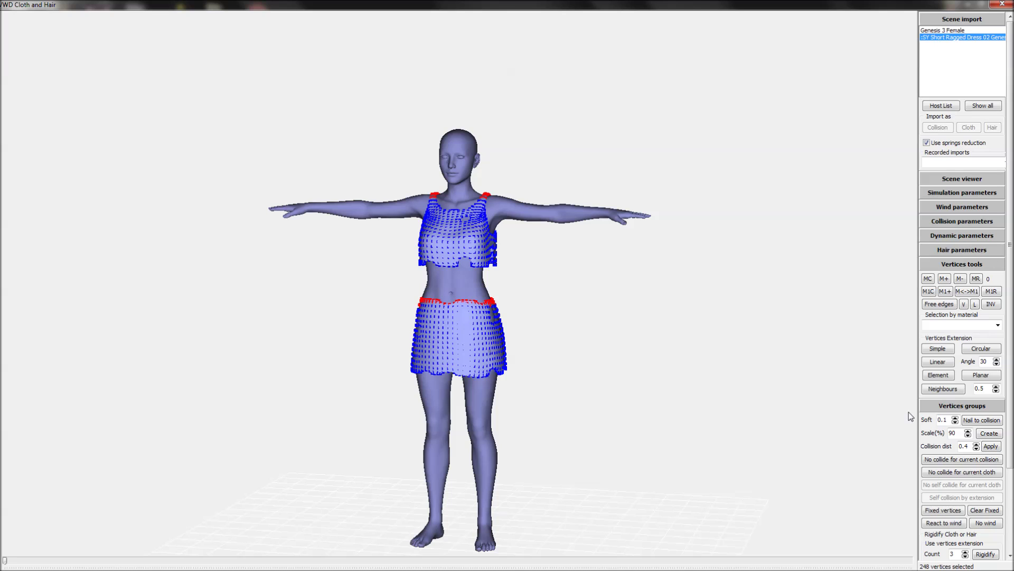
{"action": "left_click", "coordinate": [982, 420]}
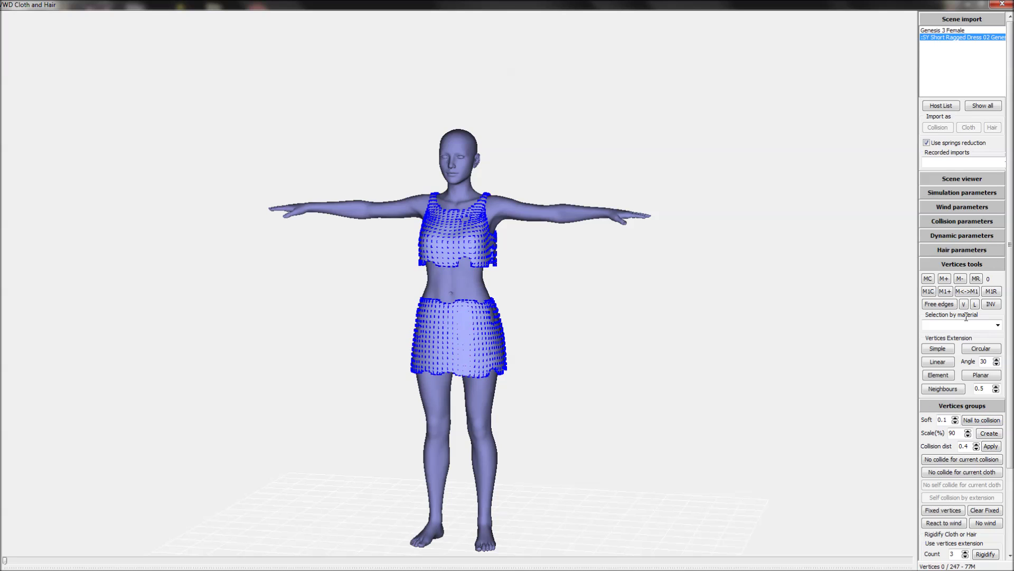
Step: Run the dynamic simulation of the dress over the timeline and send the resulting animation to the host, DAZ Studio
{"action": "left_click", "coordinate": [967, 193]}
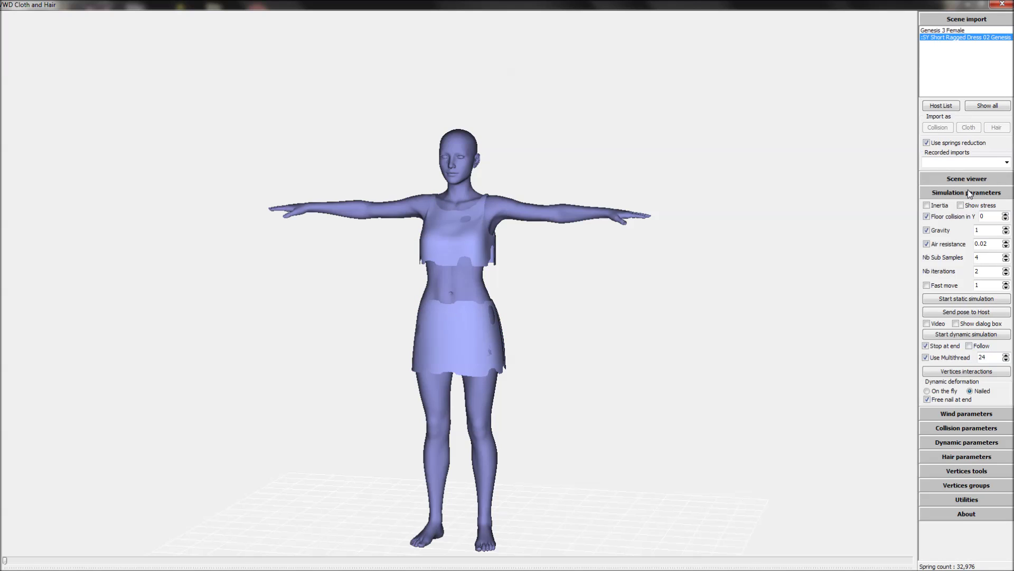
{"action": "left_click", "coordinate": [986, 336]}
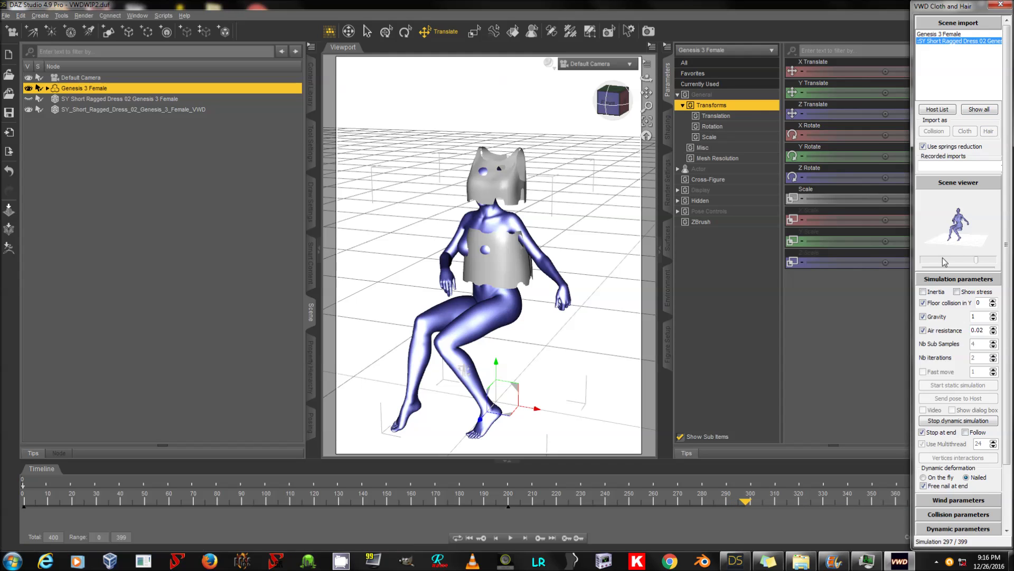
{"action": "left_click", "coordinate": [959, 183]}
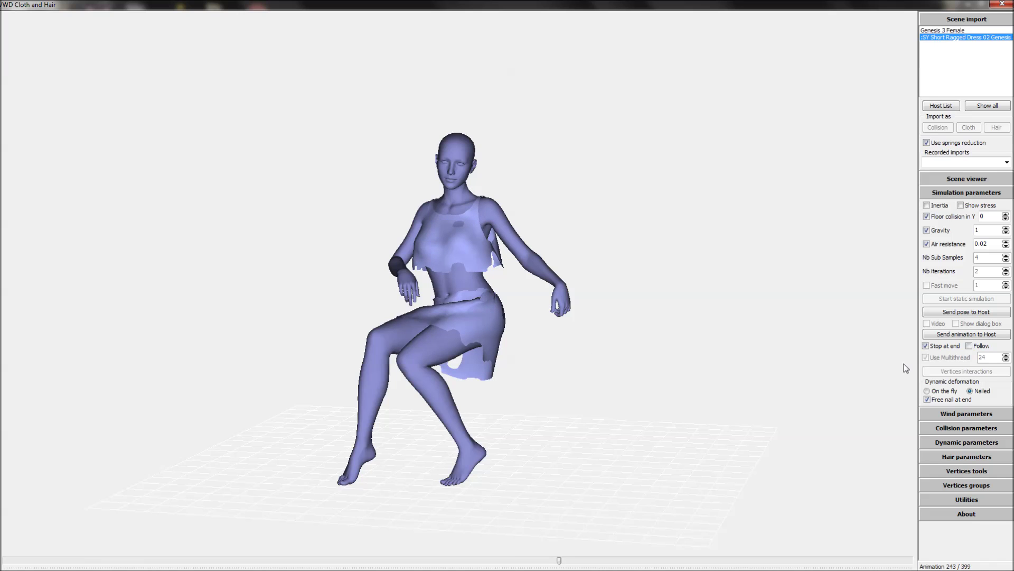
{"action": "left_click", "coordinate": [963, 334]}
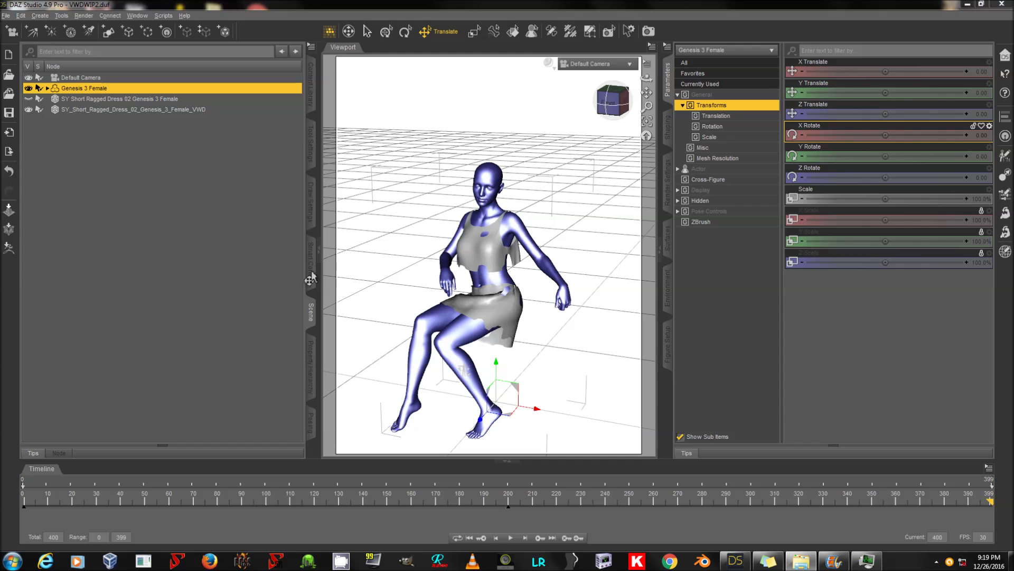
Step: Examine the VWD dress's per-frame morphs through VWD398 and inspect its drape on the seated figure at frame 399
{"action": "left_click", "coordinate": [160, 109]}
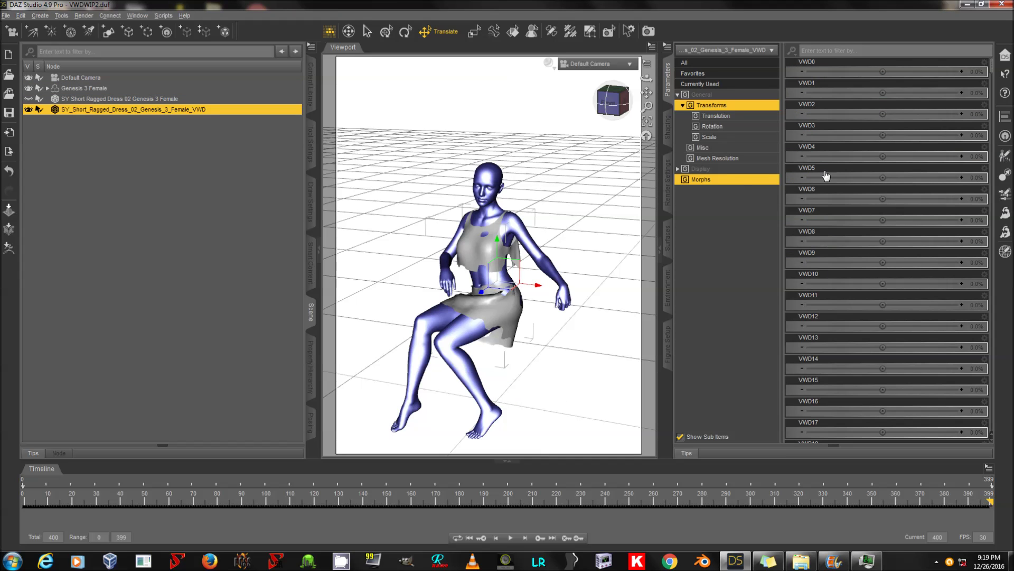
{"action": "scroll", "coordinate": [924, 254], "scroll_direction": "down", "scroll_amount": 15}
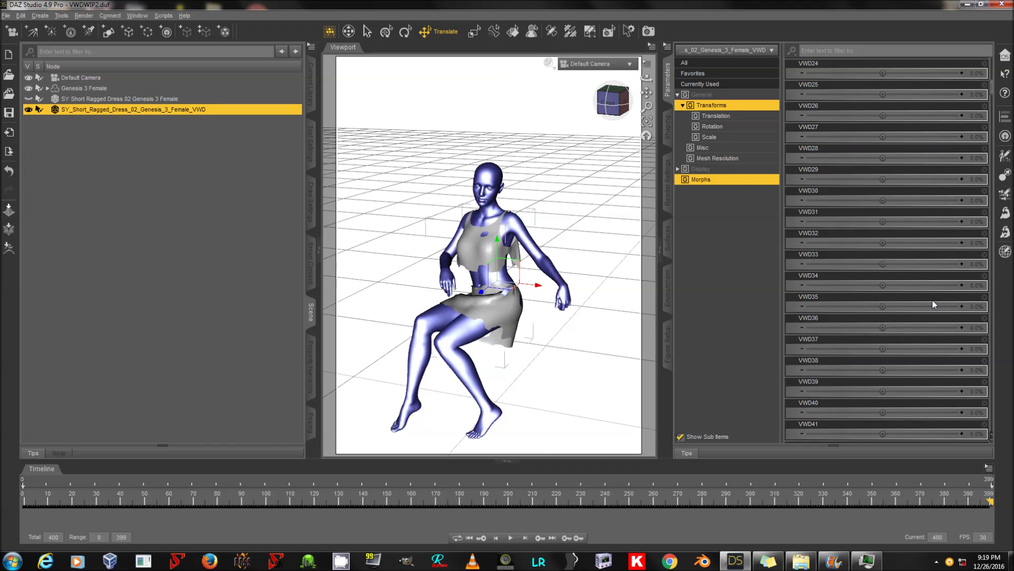
{"action": "scroll", "coordinate": [958, 309], "scroll_direction": "down", "scroll_amount": 20}
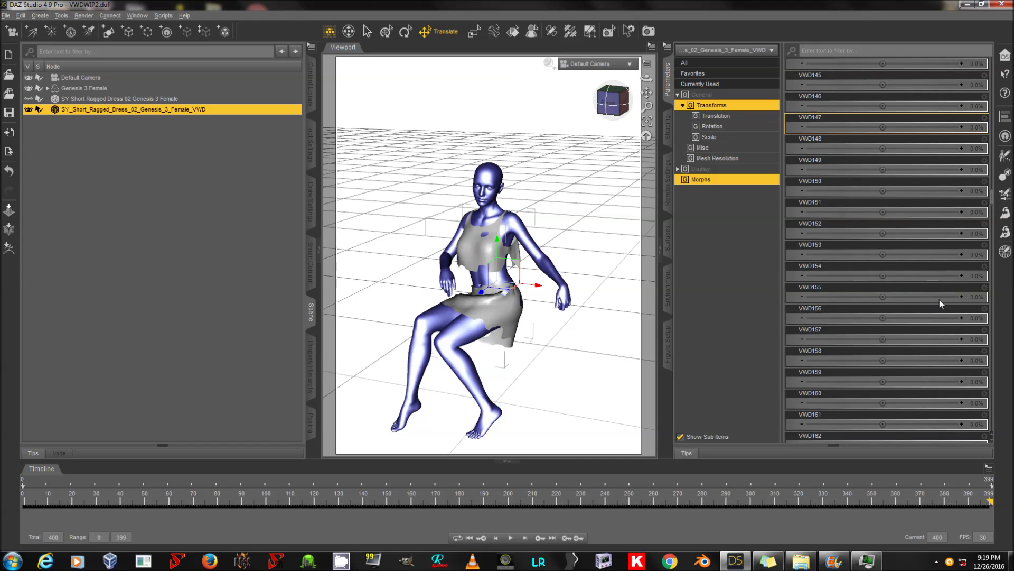
{"action": "scroll", "coordinate": [940, 300], "scroll_direction": "down", "scroll_amount": 5}
{"action": "left_click_drag", "start_coordinate": [993, 247], "coordinate": [992, 434]}
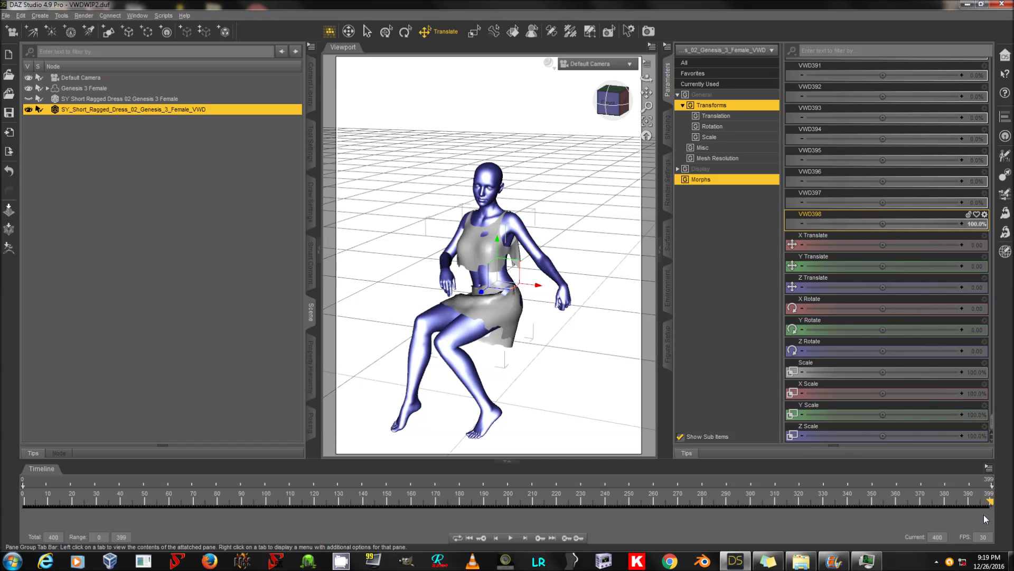
{"action": "mouse_move", "coordinate": [990, 505]}
{"action": "left_mouse_down"}
{"action": "mouse_move", "coordinate": [318, 496]}
{"action": "mouse_move", "coordinate": [2, 470]}
{"action": "mouse_move", "coordinate": [69, 494]}
{"action": "mouse_move", "coordinate": [204, 508]}
{"action": "mouse_move", "coordinate": [1009, 501]}
{"action": "left_mouse_up"}
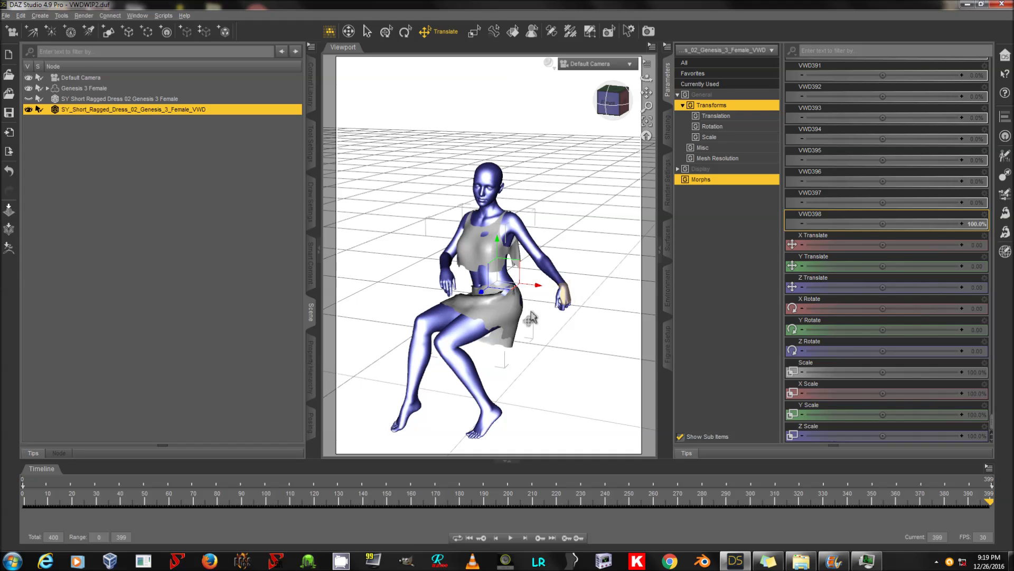
{"action": "left_click_drag", "start_coordinate": [647, 78], "coordinate": [640, 141]}
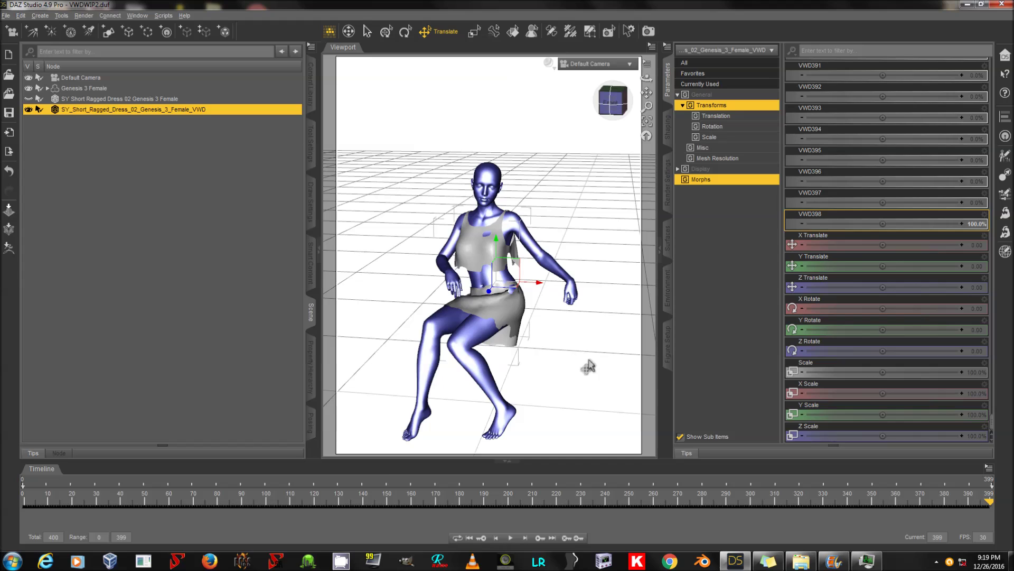